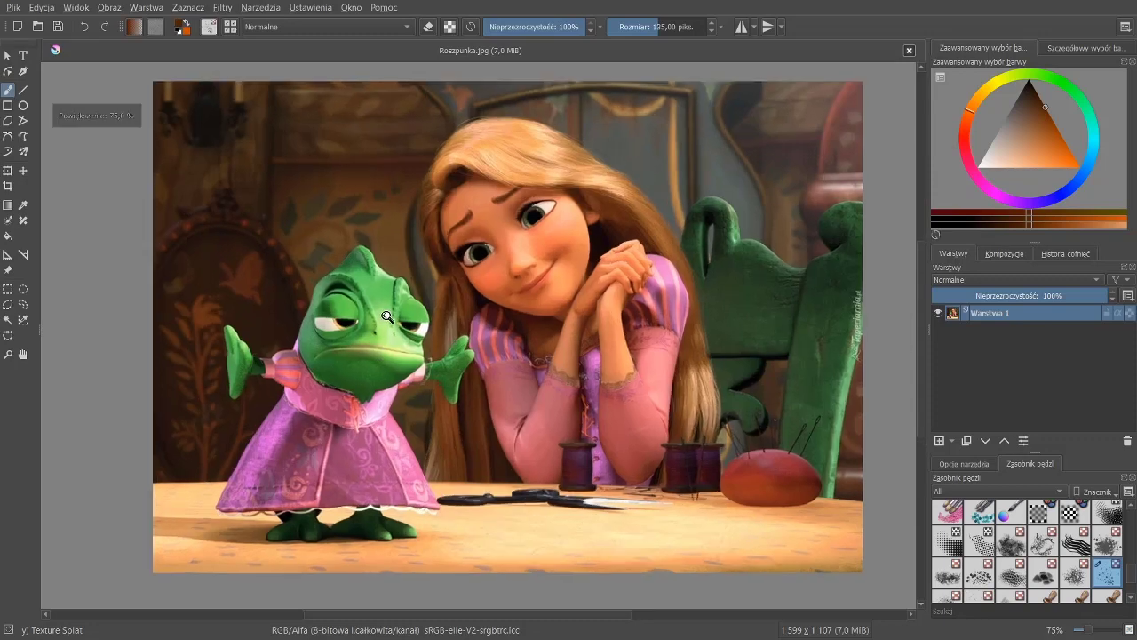
Step: Zoom in on the eyes and pick a cyan paint colour, undoing a stray test dab
{"action": "scroll", "coordinate": [477, 330], "scroll_direction": "up", "scroll_amount": 3}
{"action": "scroll", "coordinate": [477, 330], "scroll_direction": "up", "scroll_amount": 5}
{"action": "scroll", "coordinate": [1082, 546], "scroll_direction": "up", "scroll_amount": 5}
{"action": "left_click", "coordinate": [1011, 579]}
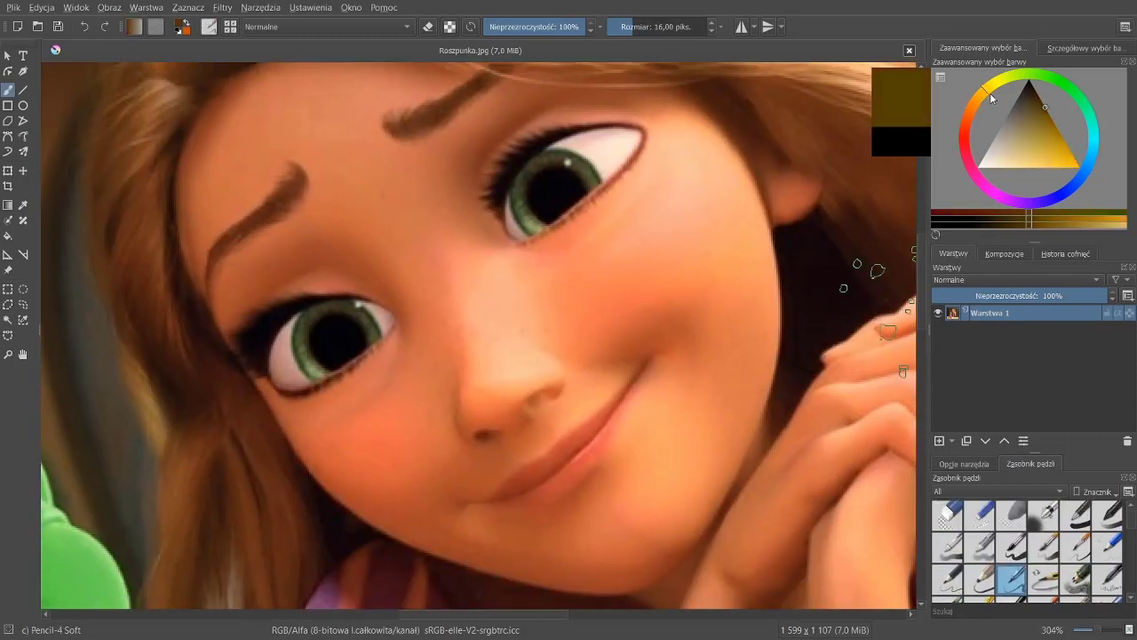
{"action": "left_click_drag", "start_coordinate": [1093, 134], "coordinate": [1093, 141]}
{"action": "left_click_drag", "start_coordinate": [1018, 131], "coordinate": [1035, 144]}
{"action": "left_click", "coordinate": [569, 239]}
{"action": "key", "text": "ctrl+z"}
{"action": "scroll", "coordinate": [541, 202], "scroll_direction": "up", "scroll_amount": 3}
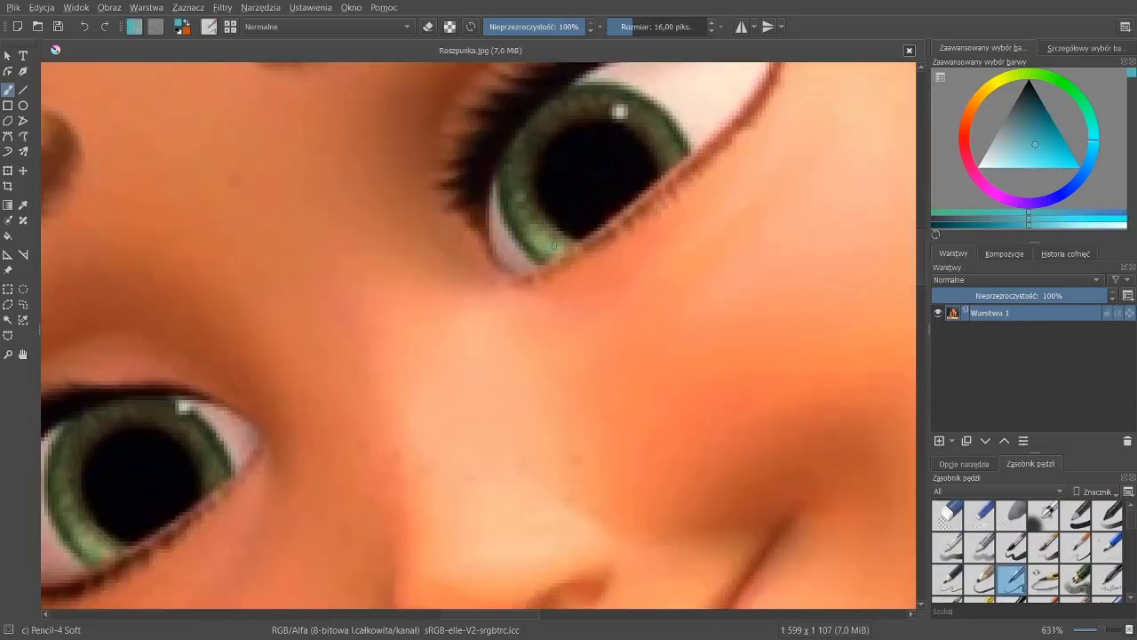
Step: Paint cyan and teal over both green irises, brightening and darkening their rims
{"action": "left_click_drag", "start_coordinate": [672, 147], "coordinate": [680, 161]}
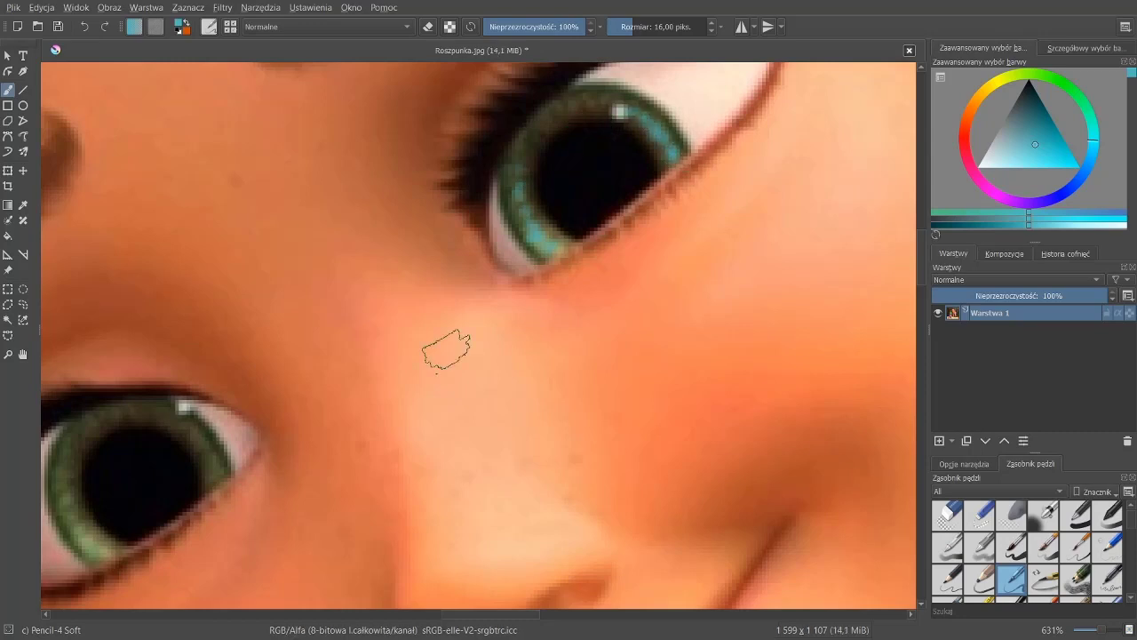
{"action": "left_click_drag", "start_coordinate": [446, 351], "coordinate": [588, 284]}
{"action": "left_click_drag", "start_coordinate": [372, 384], "coordinate": [370, 400]}
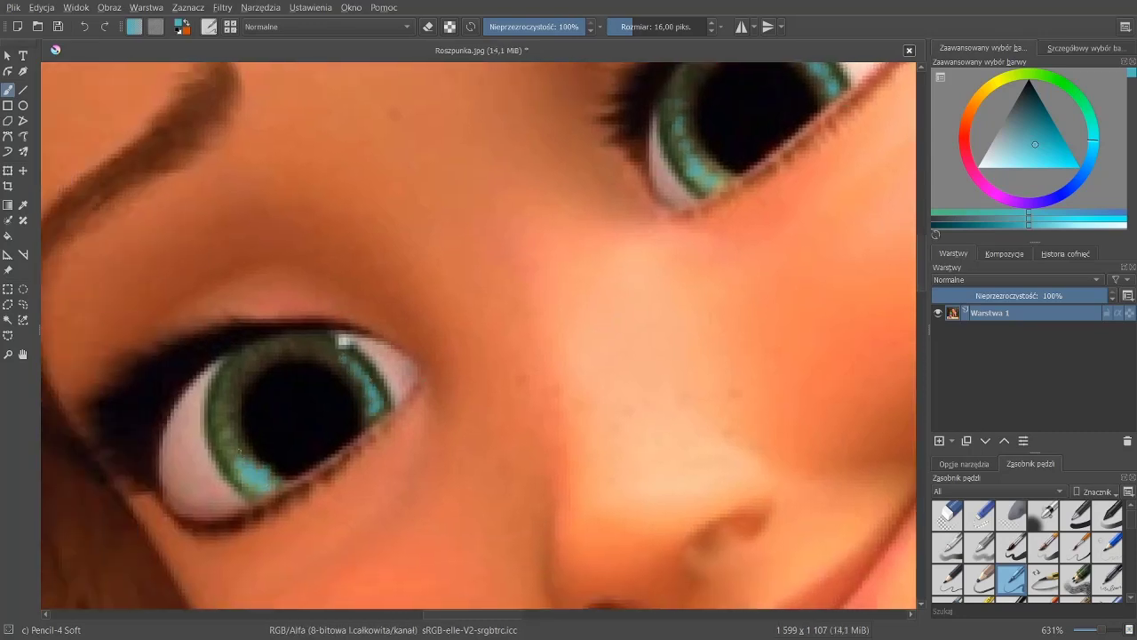
{"action": "left_click", "coordinate": [214, 404], "text": "ctrl"}
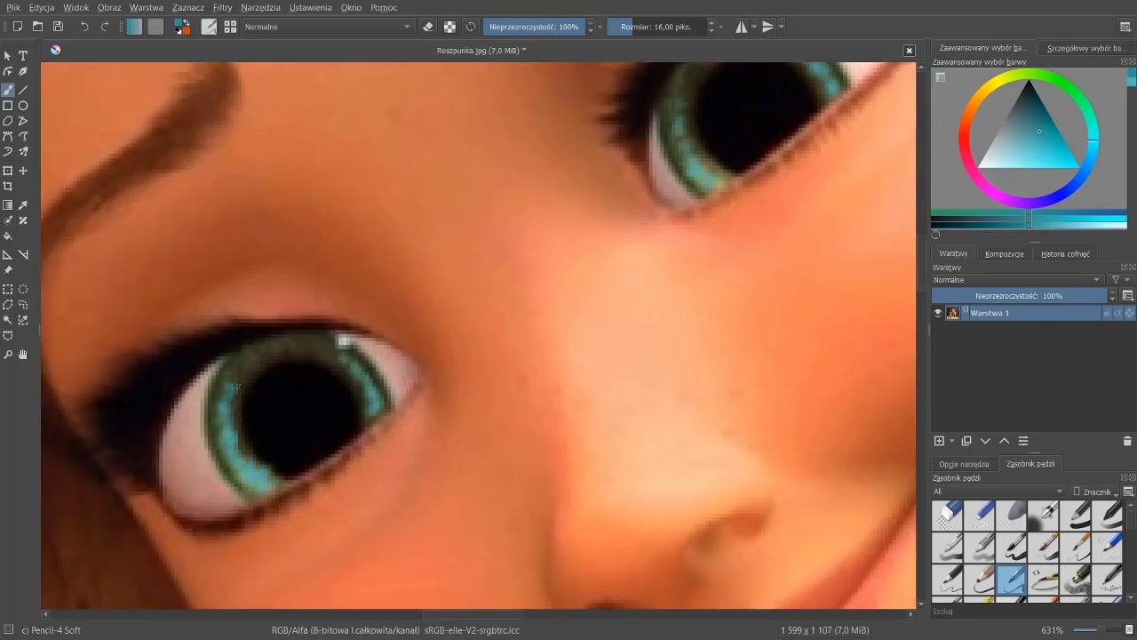
{"action": "left_click_drag", "start_coordinate": [238, 385], "coordinate": [282, 345]}
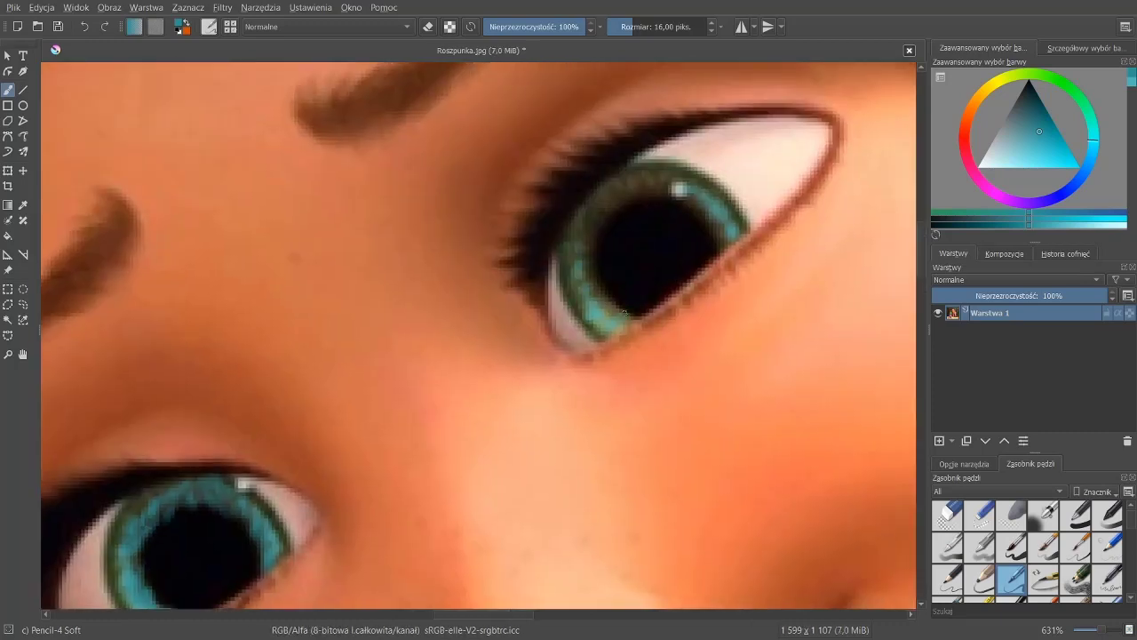
{"action": "left_click_drag", "start_coordinate": [586, 263], "coordinate": [588, 238]}
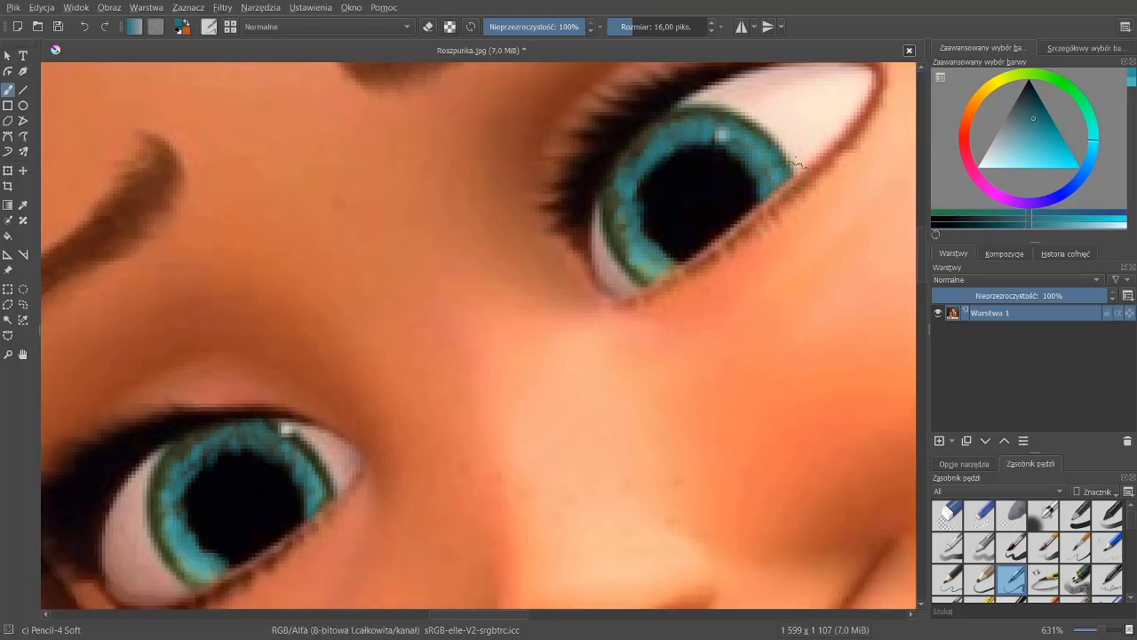
{"action": "left_click_drag", "start_coordinate": [766, 137], "coordinate": [745, 115]}
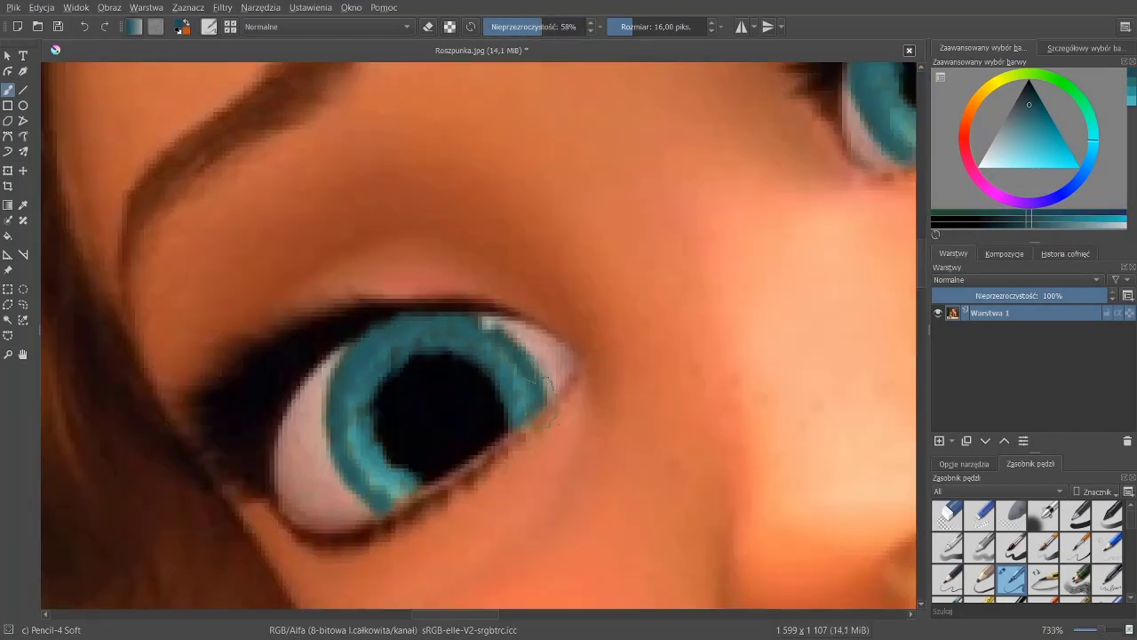
{"action": "mouse_move", "coordinate": [376, 325]}
{"action": "left_mouse_down"}
{"action": "mouse_move", "coordinate": [458, 317]}
{"action": "mouse_move", "coordinate": [359, 353]}
{"action": "left_mouse_up"}
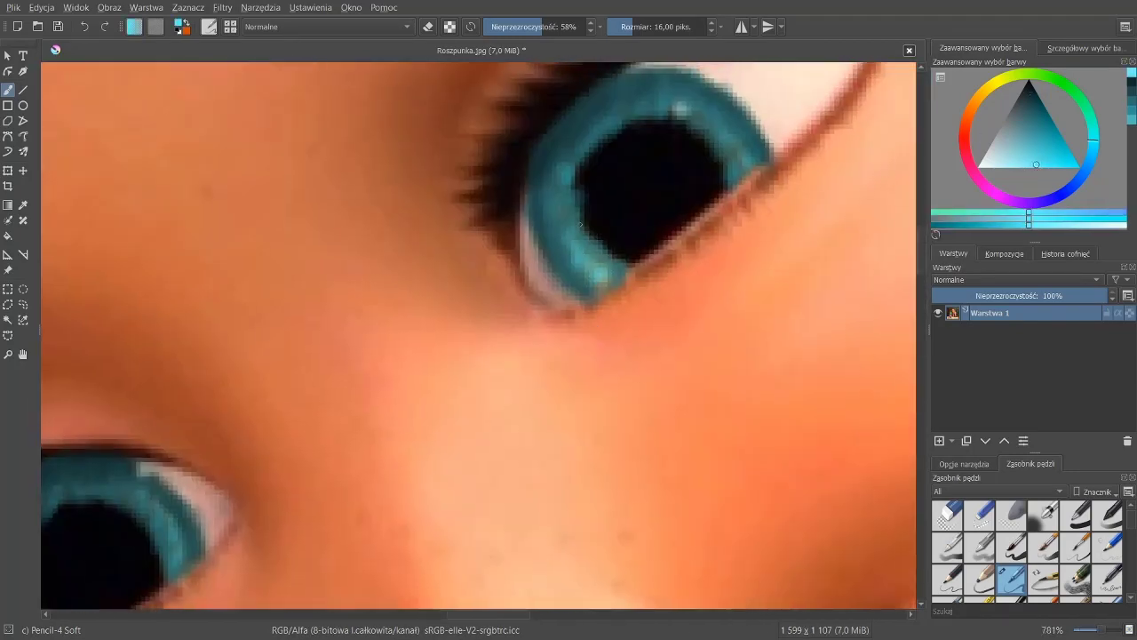
{"action": "left_click_drag", "start_coordinate": [580, 225], "coordinate": [603, 275]}
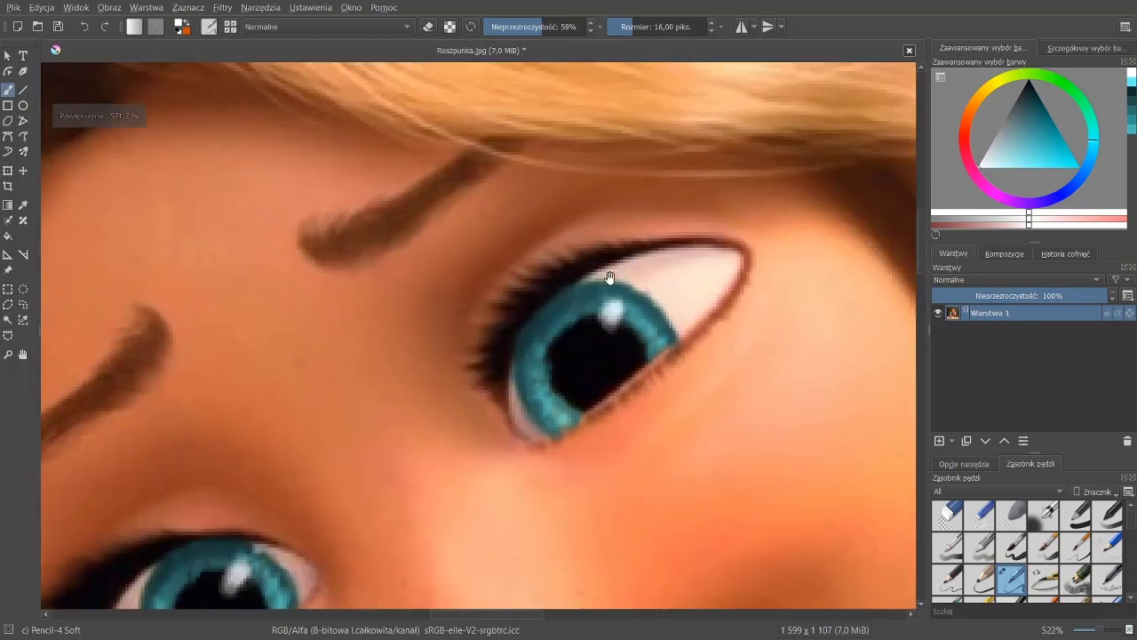
Step: Zoom out, pick pink, and paint eyeshadow over the upper eyelid and inner corner
{"action": "left_click_drag", "start_coordinate": [609, 278], "coordinate": [597, 310]}
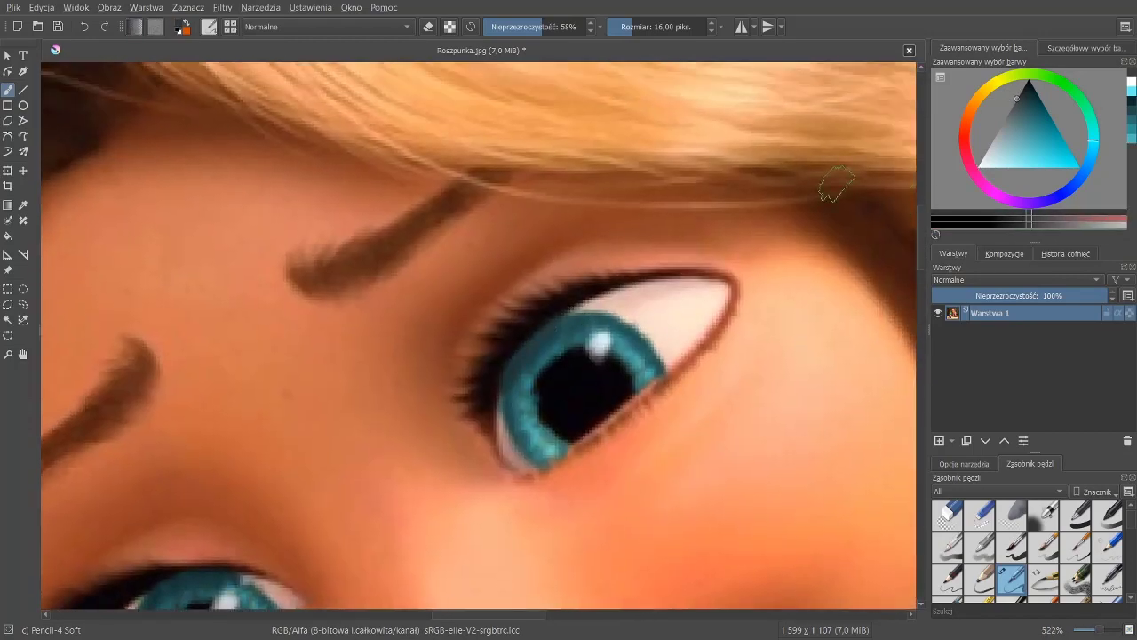
{"action": "mouse_move", "coordinate": [492, 472]}
{"action": "left_mouse_down"}
{"action": "mouse_move", "coordinate": [543, 516]}
{"action": "mouse_move", "coordinate": [652, 376]}
{"action": "mouse_move", "coordinate": [900, 223]}
{"action": "left_mouse_up"}
{"action": "left_click", "coordinate": [901, 223], "text": "ctrl"}
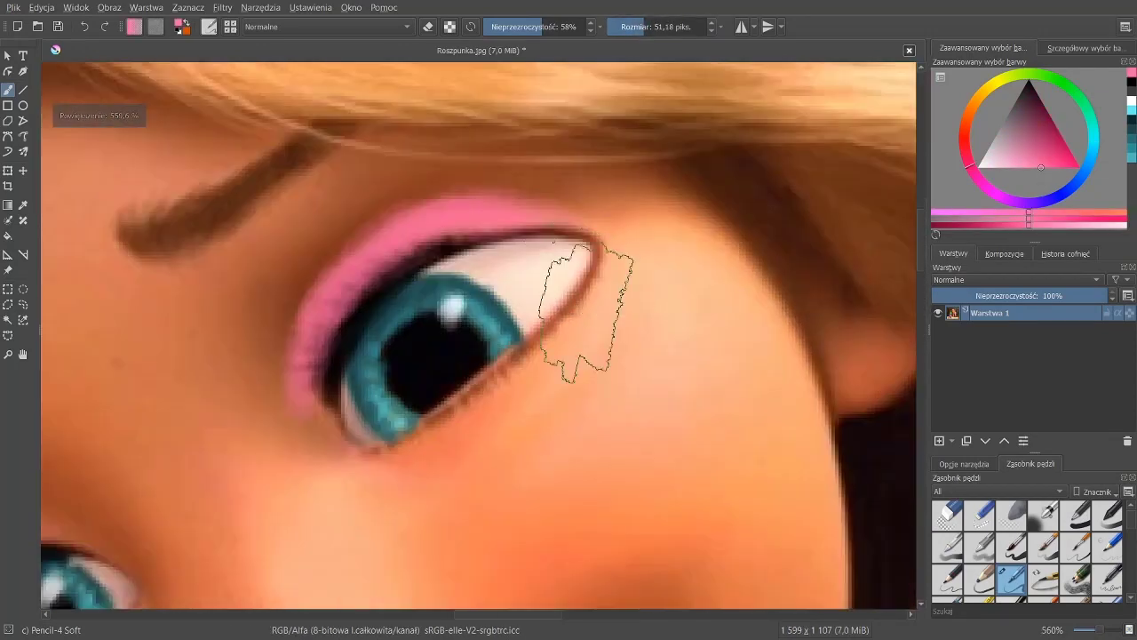
{"action": "left_click_drag", "start_coordinate": [596, 241], "coordinate": [462, 423]}
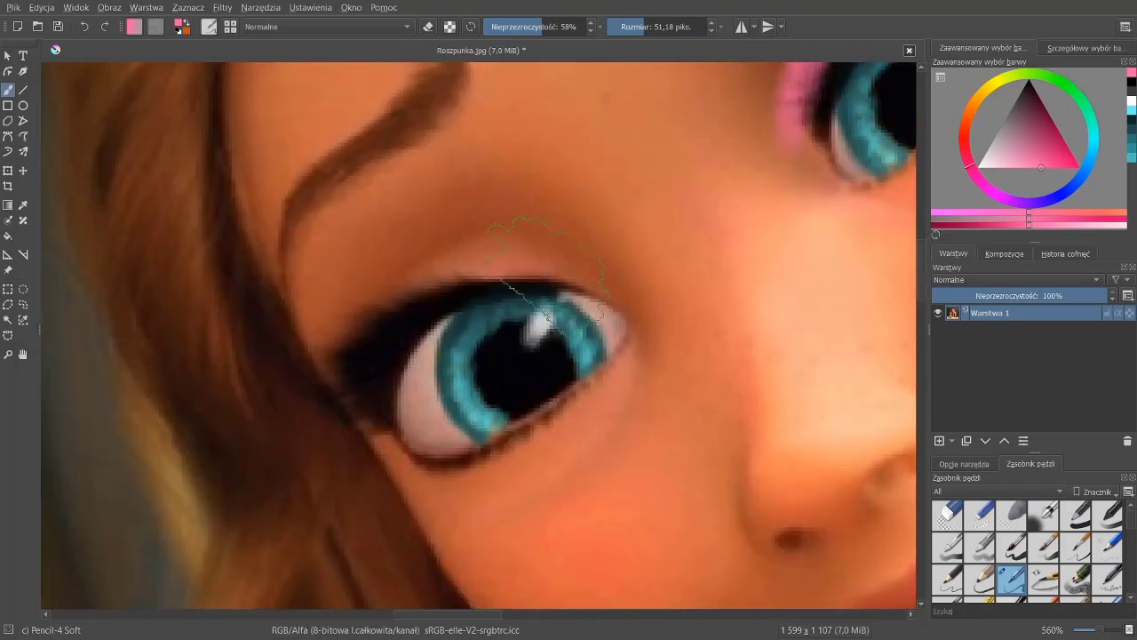
{"action": "left_click_drag", "start_coordinate": [351, 337], "coordinate": [364, 399]}
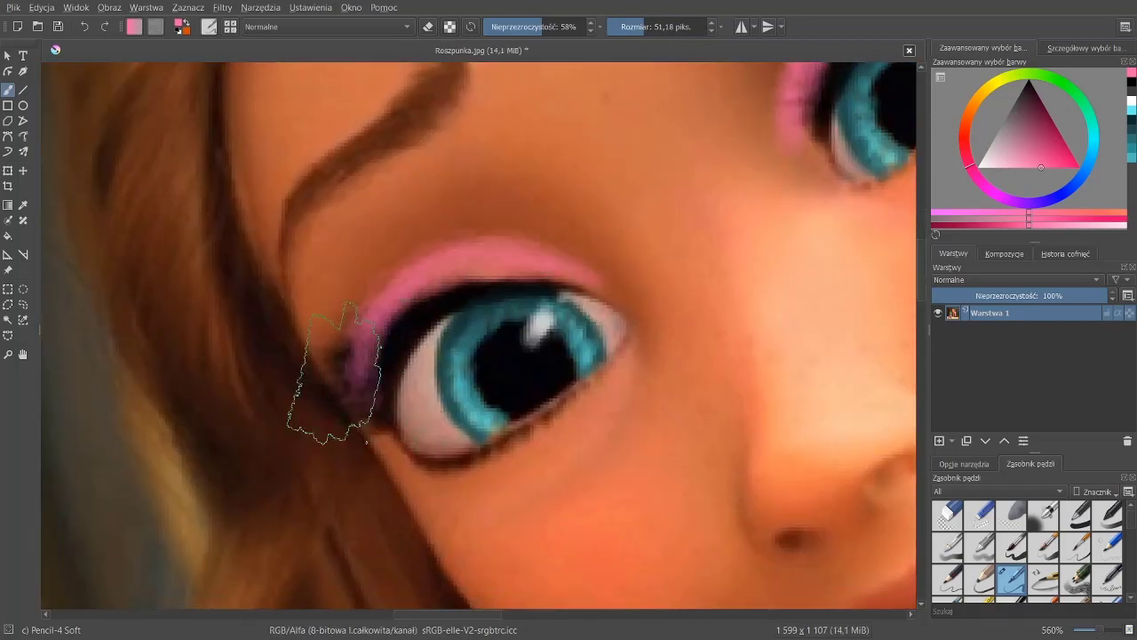
Step: Lower the brush opacity, enlarge it, and deepen the pink on the upper eyelid
{"action": "scroll", "coordinate": [596, 468], "scroll_direction": "down", "scroll_amount": 5}
{"action": "scroll", "coordinate": [596, 467], "scroll_direction": "up", "scroll_amount": 4}
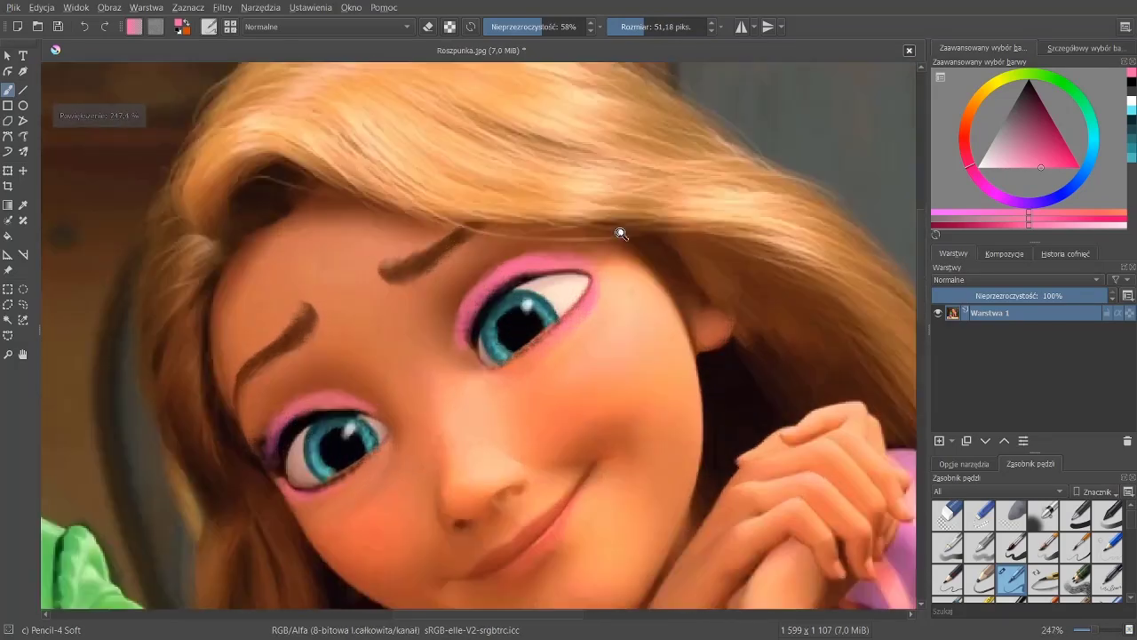
{"action": "key", "text": "i"}
{"action": "key", "text": "i"}
{"action": "key", "text": "bracketright"}
{"action": "key", "text": "bracketright"}
{"action": "left_click_drag", "start_coordinate": [533, 295], "coordinate": [462, 286]}
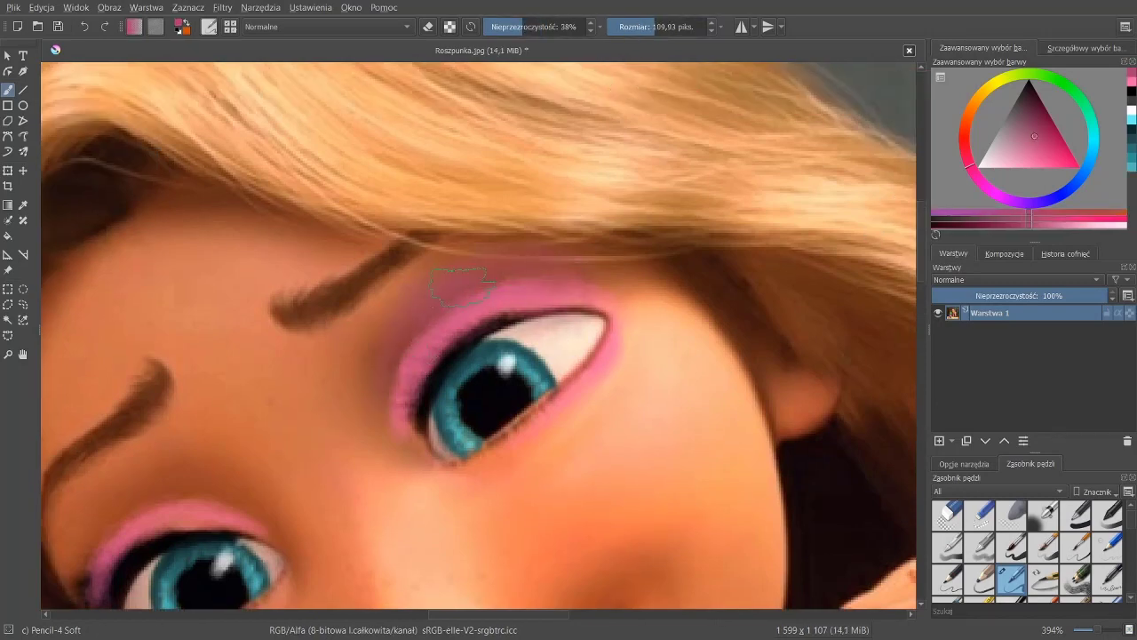
Step: Switch to a lighter pink for the eyeshadow
{"action": "scroll", "coordinate": [593, 325], "scroll_direction": "down", "scroll_amount": 2}
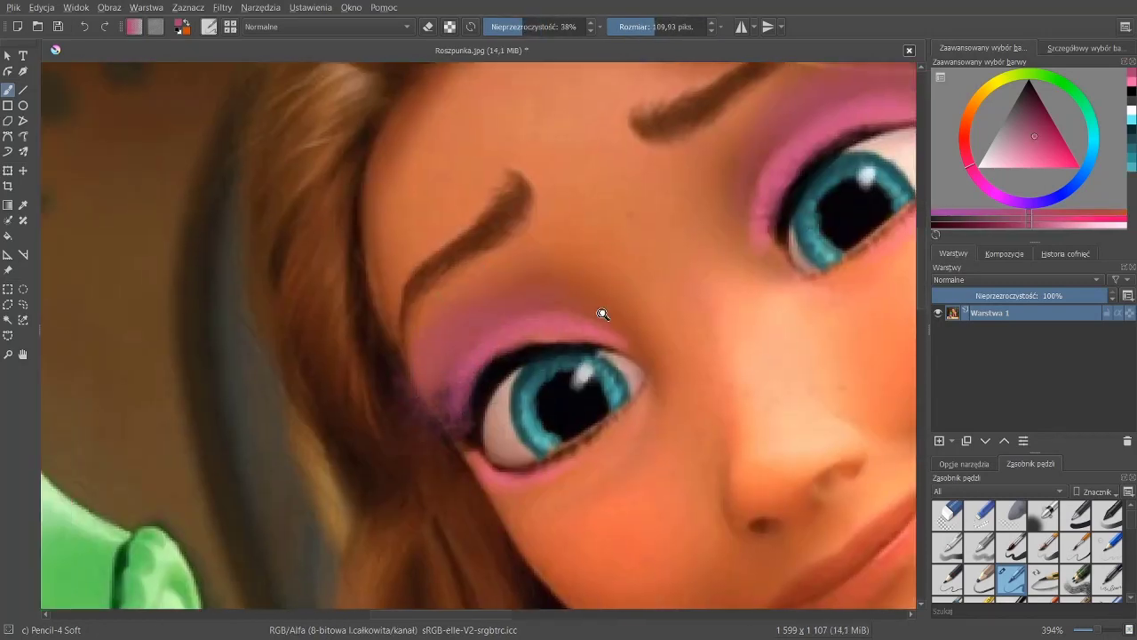
{"action": "scroll", "coordinate": [602, 312], "scroll_direction": "down", "scroll_amount": 1}
{"action": "scroll", "coordinate": [647, 319], "scroll_direction": "up", "scroll_amount": 6}
{"action": "left_click", "coordinate": [749, 254], "text": "ctrl"}
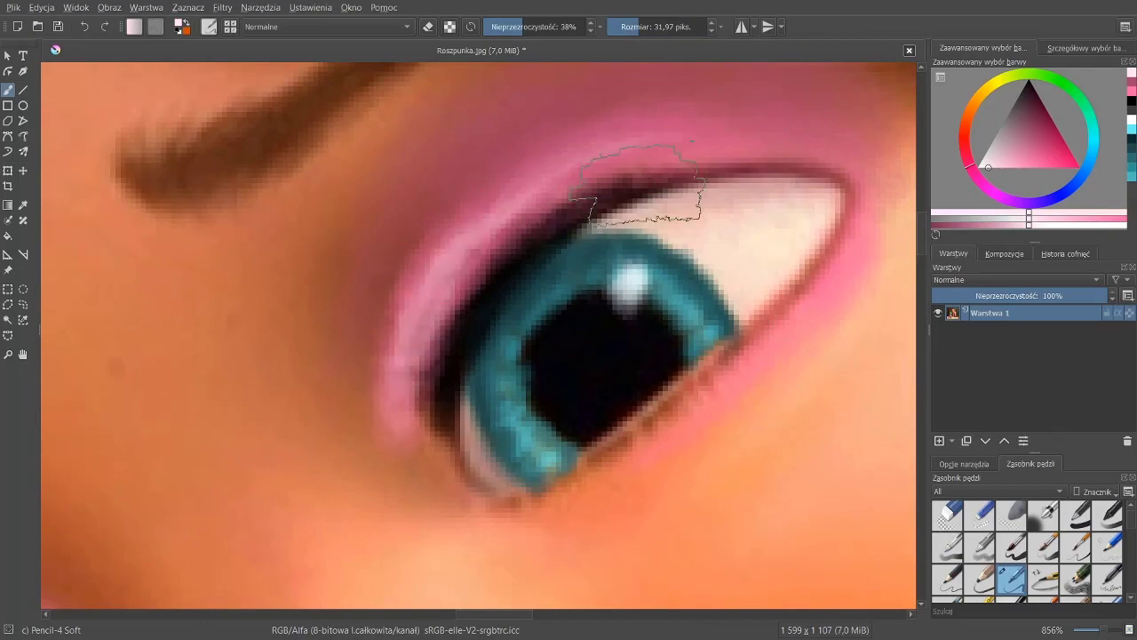
{"action": "scroll", "coordinate": [708, 187], "scroll_direction": "down", "scroll_amount": 5}
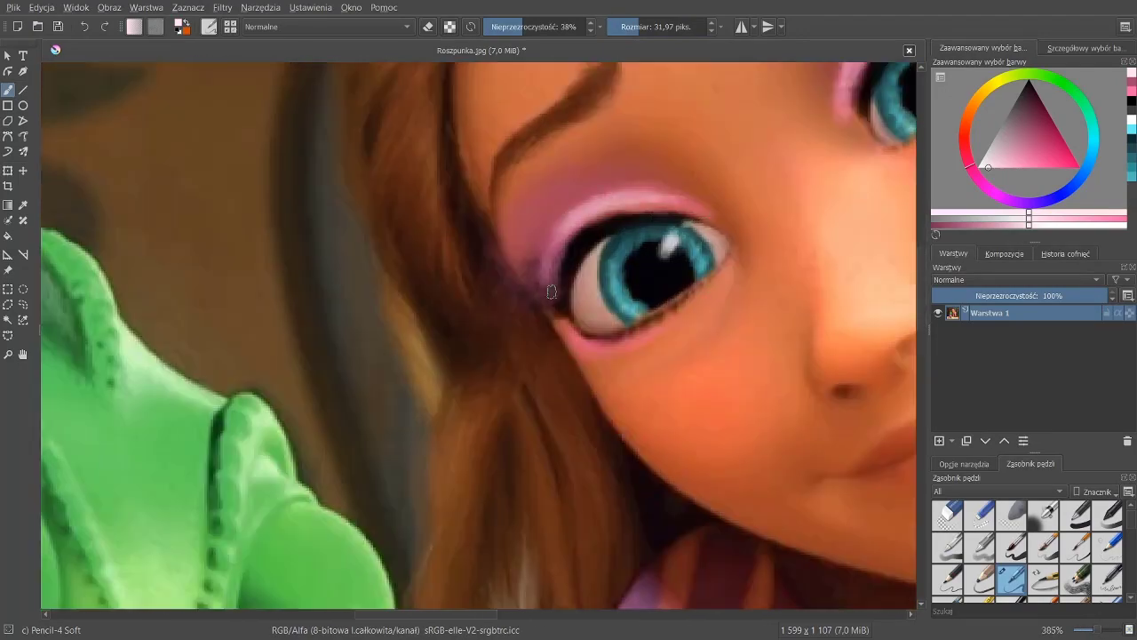
{"action": "scroll", "coordinate": [603, 360], "scroll_direction": "down", "scroll_amount": 4}
{"action": "scroll", "coordinate": [602, 359], "scroll_direction": "up", "scroll_amount": 5}
{"action": "scroll", "coordinate": [583, 254], "scroll_direction": "down", "scroll_amount": 5}
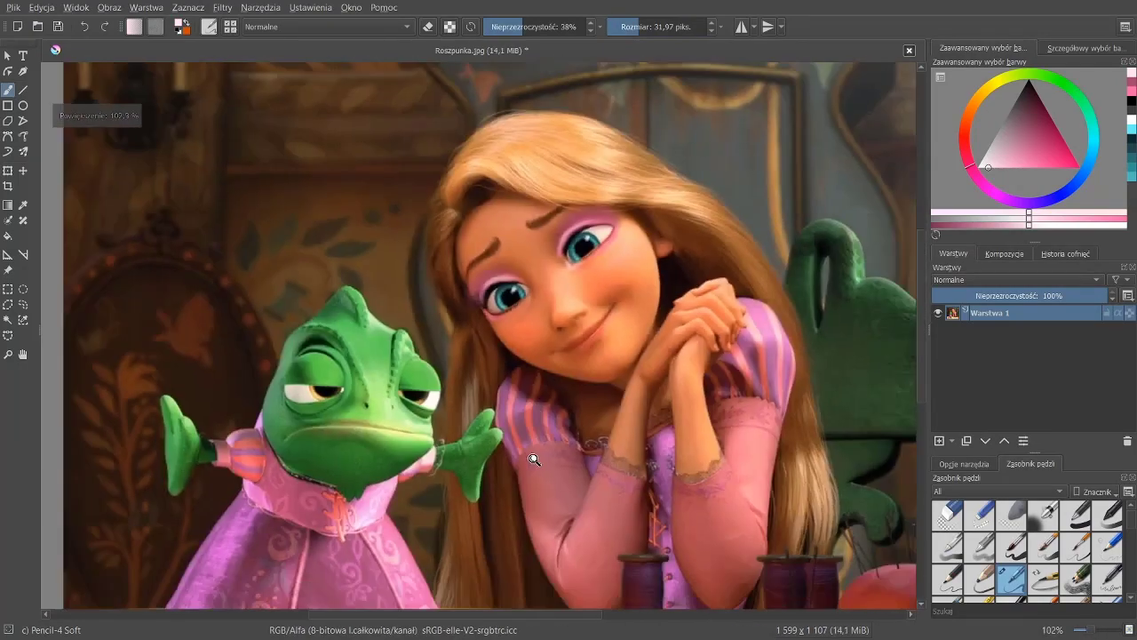
{"action": "scroll", "coordinate": [466, 304], "scroll_direction": "up", "scroll_amount": 5}
{"action": "scroll", "coordinate": [467, 305], "scroll_direction": "down", "scroll_amount": 5}
Step: Draw black winged eyeliner at both eyes' corners with a small opaque brush
{"action": "scroll", "coordinate": [533, 267], "scroll_direction": "up", "scroll_amount": 5}
{"action": "left_click", "coordinate": [653, 73], "text": "ctrl"}
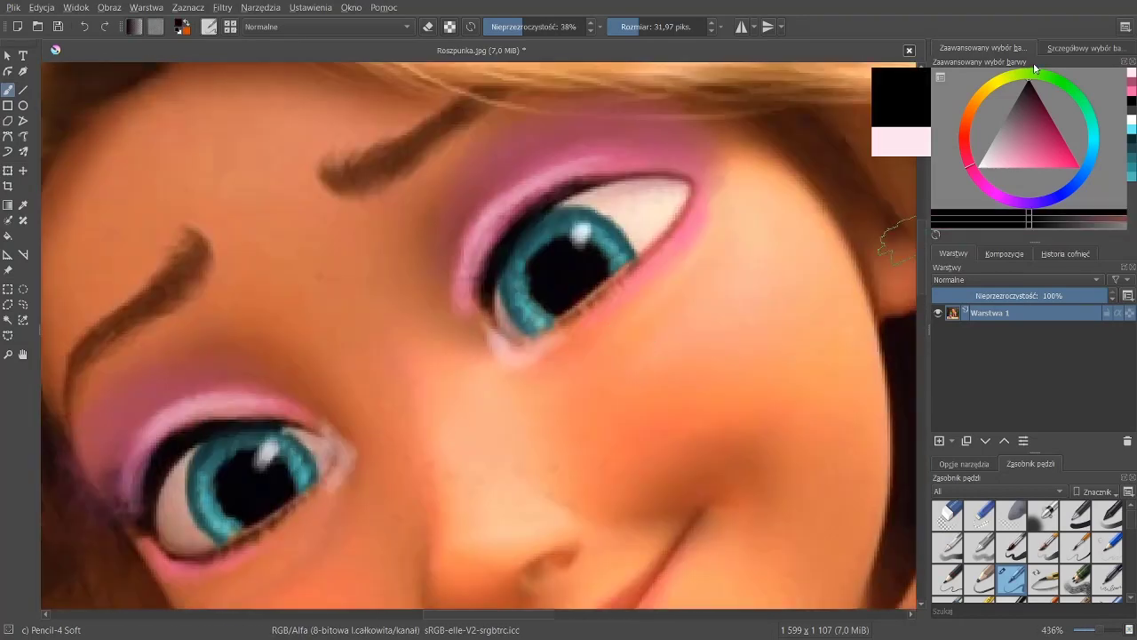
{"action": "key", "text": "slash"}
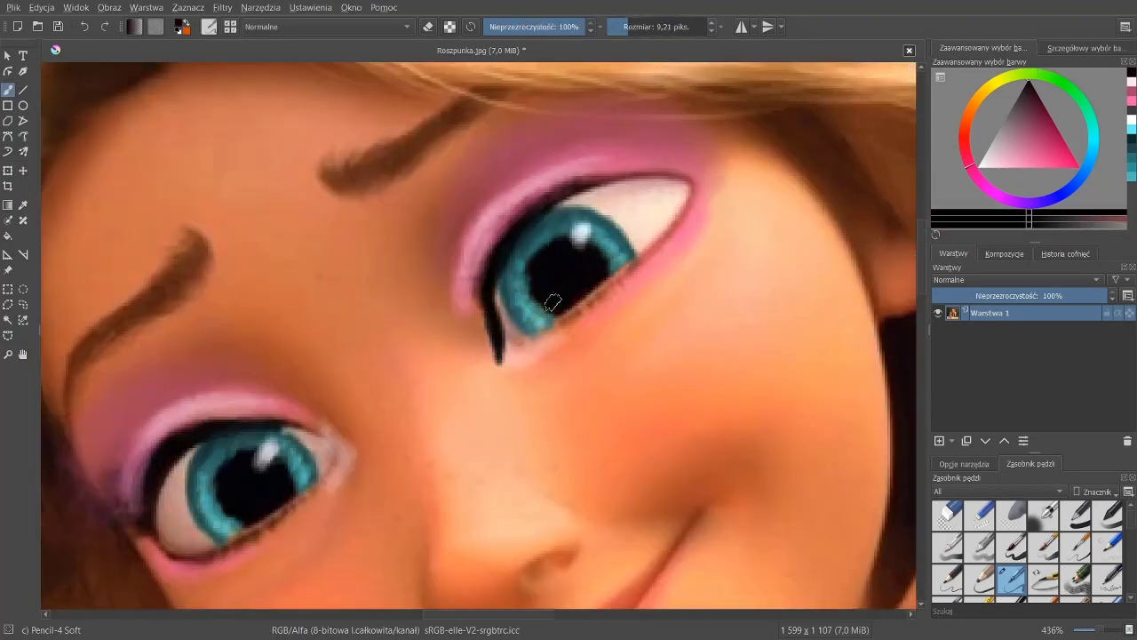
{"action": "left_click_drag", "start_coordinate": [509, 354], "coordinate": [513, 350]}
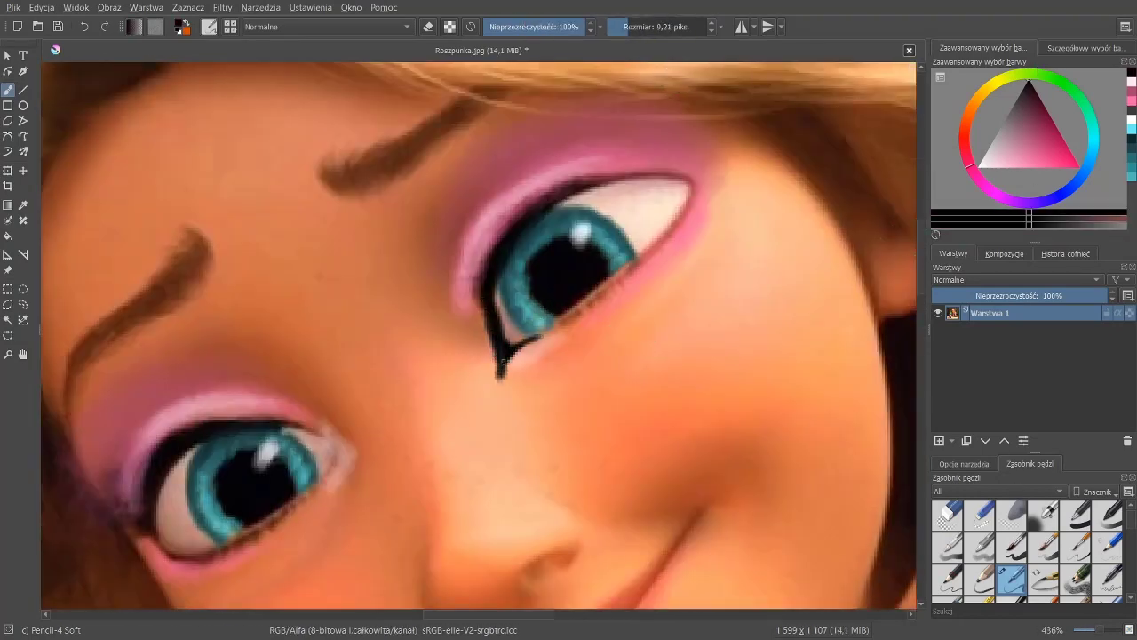
{"action": "key", "text": "ctrl+z"}
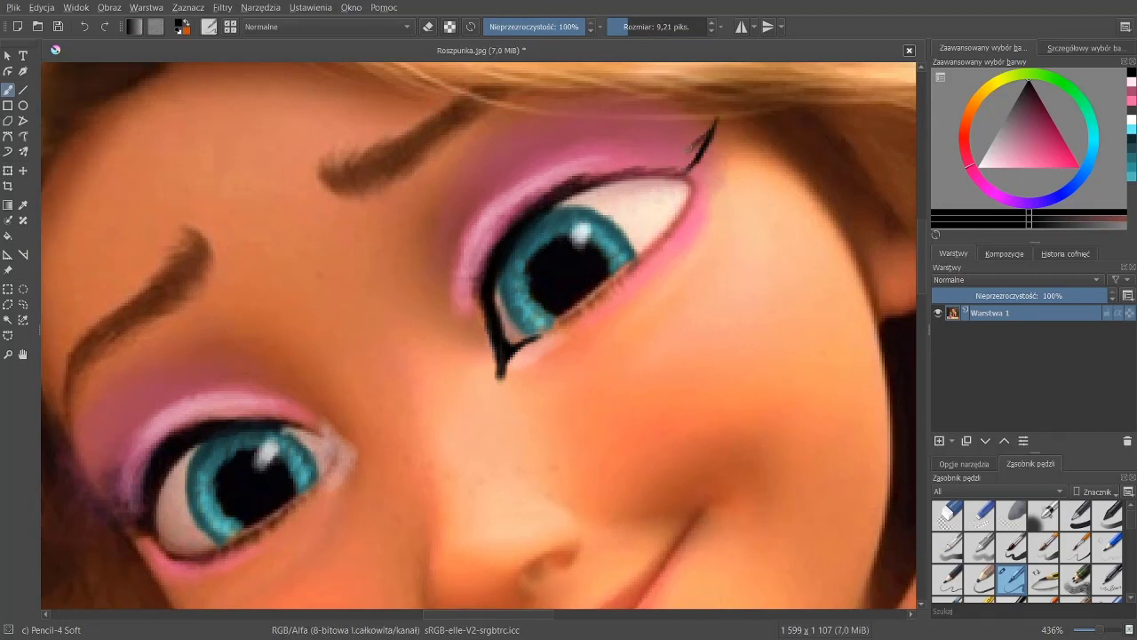
{"action": "left_click_drag", "start_coordinate": [692, 144], "coordinate": [692, 147]}
{"action": "left_click_drag", "start_coordinate": [566, 190], "coordinate": [558, 201]}
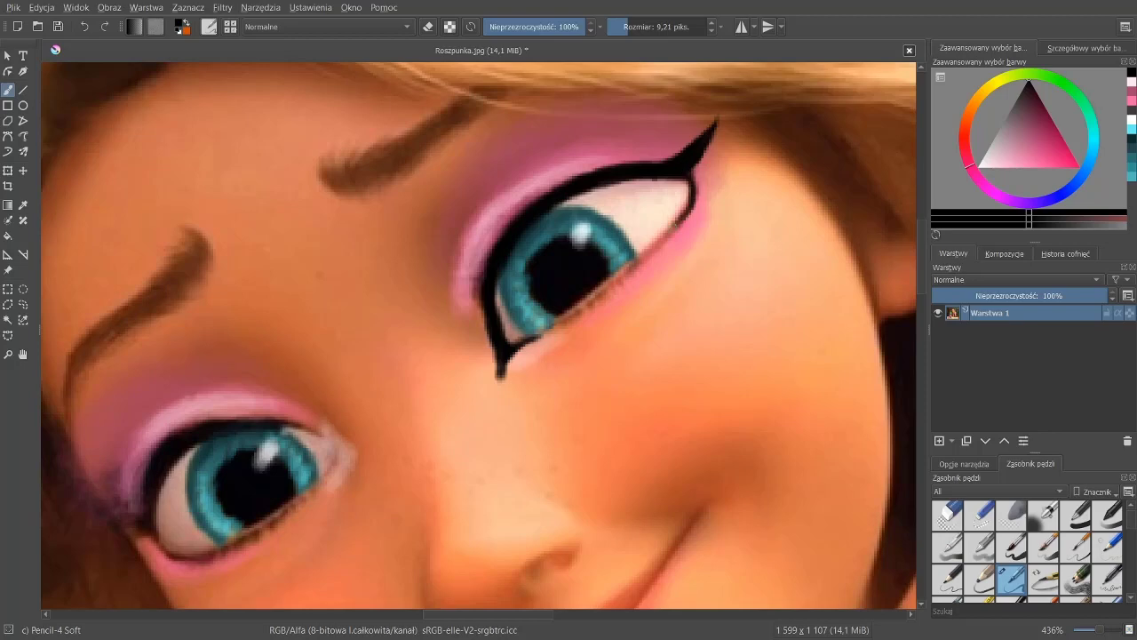
{"action": "scroll", "coordinate": [673, 223], "scroll_direction": "down", "scroll_amount": 5}
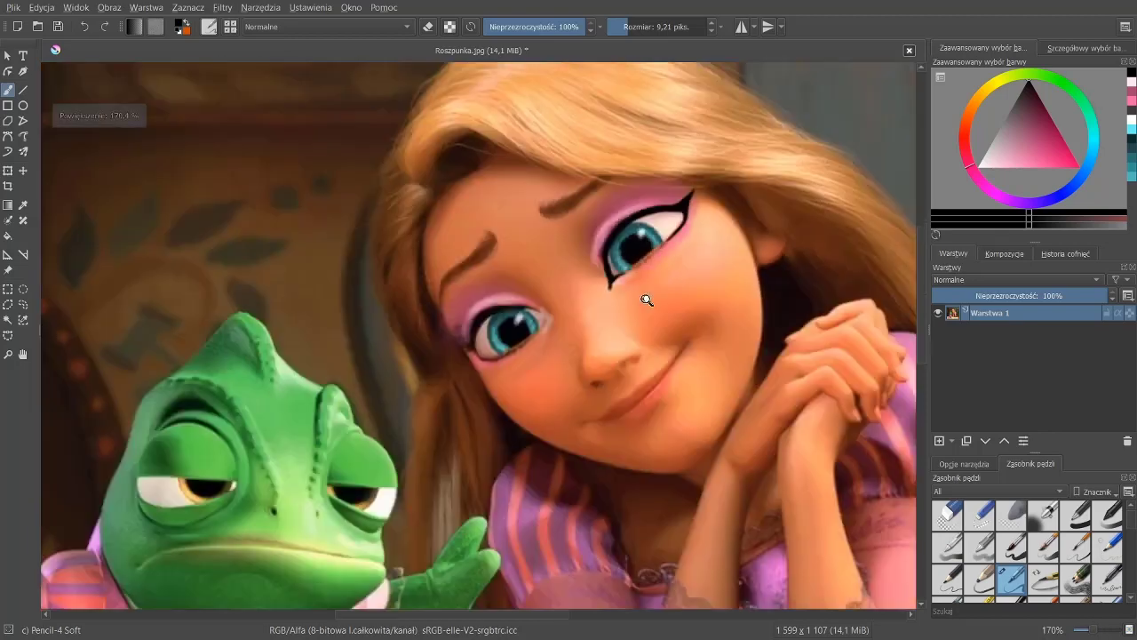
{"action": "scroll", "coordinate": [597, 272], "scroll_direction": "up", "scroll_amount": 3}
{"action": "scroll", "coordinate": [597, 272], "scroll_direction": "up", "scroll_amount": 2}
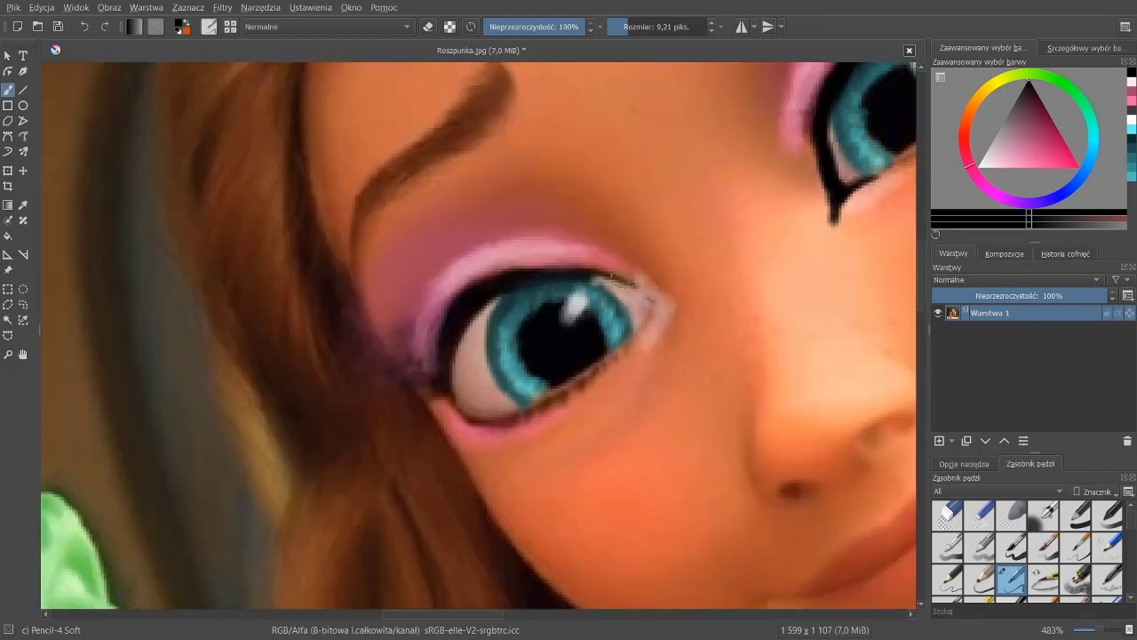
{"action": "mouse_move", "coordinate": [613, 278]}
{"action": "left_mouse_down"}
{"action": "mouse_move", "coordinate": [668, 306]}
{"action": "mouse_move", "coordinate": [411, 373]}
{"action": "left_mouse_up"}
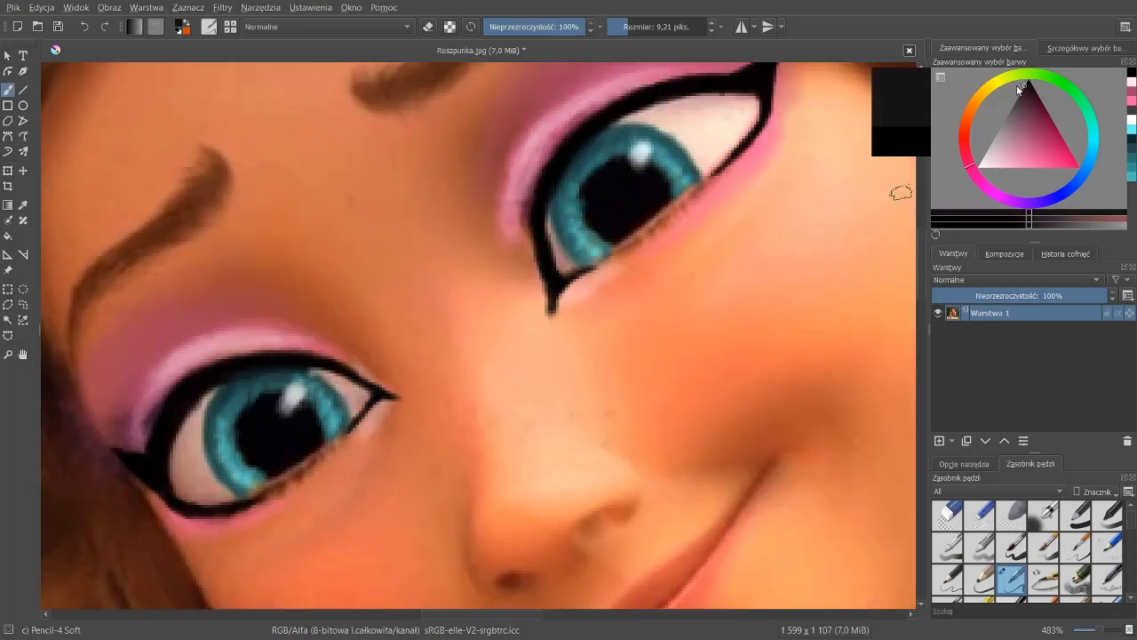
Step: Reduce brush opacity and size, then shade the lower eyelid in darker purple
{"action": "left_click", "coordinate": [636, 29]}
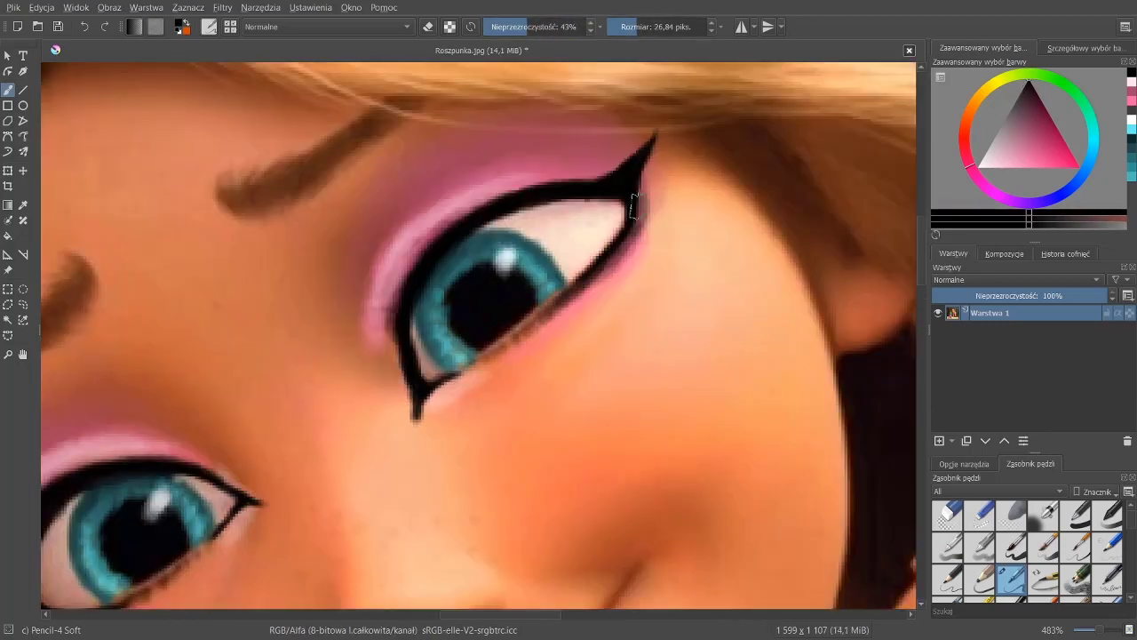
{"action": "left_click_drag", "start_coordinate": [741, 156], "coordinate": [636, 191]}
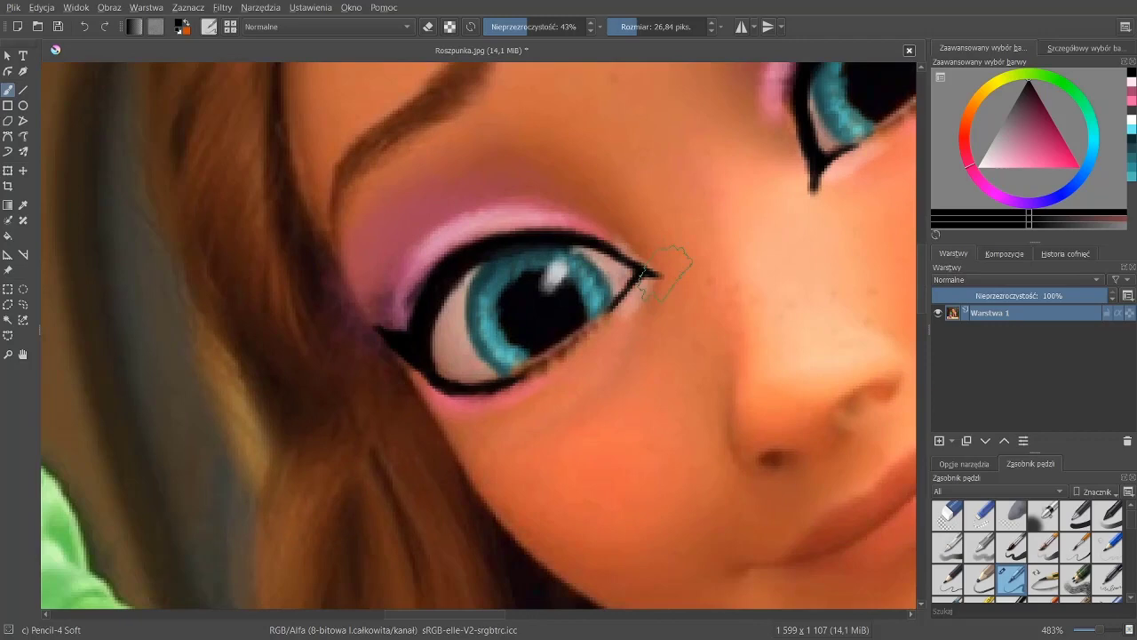
{"action": "left_click_drag", "start_coordinate": [537, 396], "coordinate": [408, 369]}
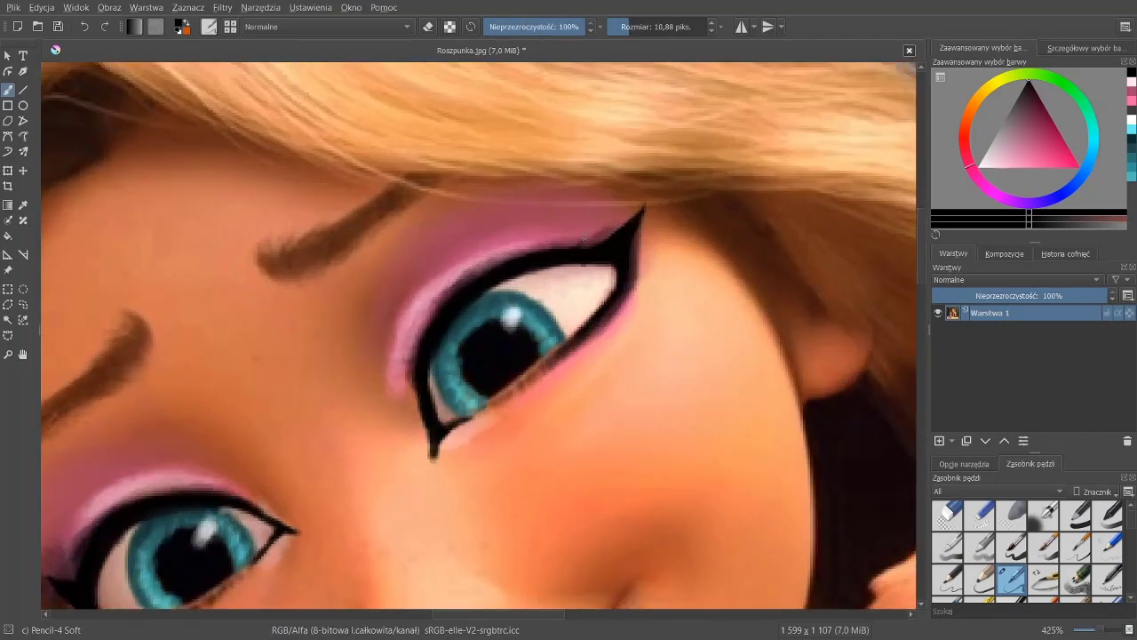
Step: Paint black lashes above the first eye's eyeliner and extend its wing upward
{"action": "left_click_drag", "start_coordinate": [593, 204], "coordinate": [586, 237]}
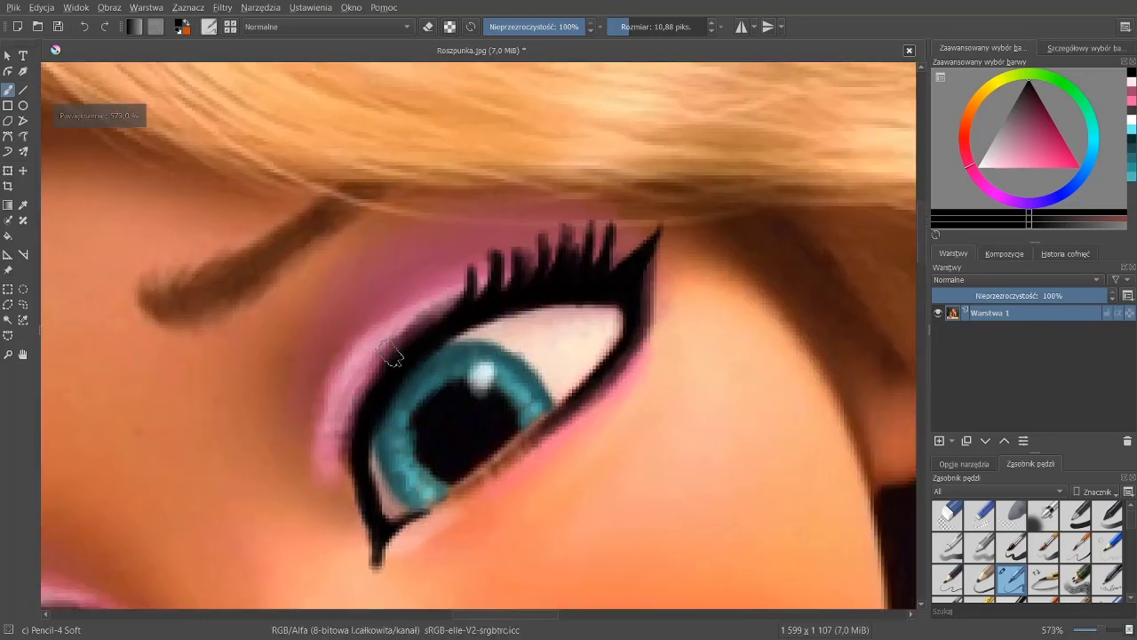
{"action": "left_click_drag", "start_coordinate": [445, 309], "coordinate": [436, 284]}
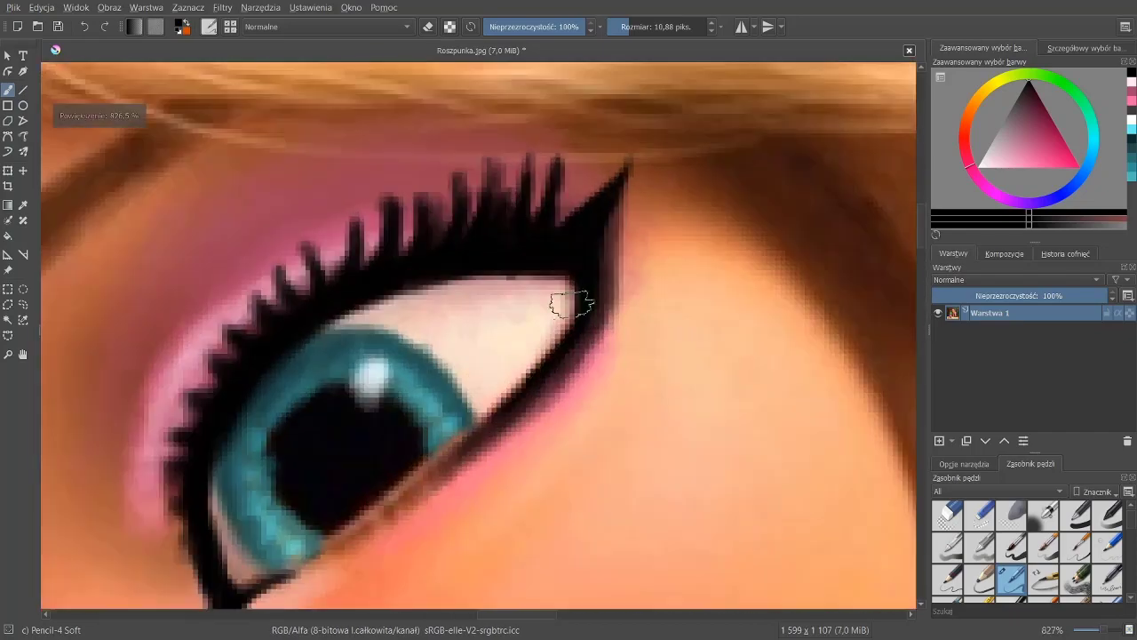
{"action": "left_click_drag", "start_coordinate": [613, 283], "coordinate": [534, 390]}
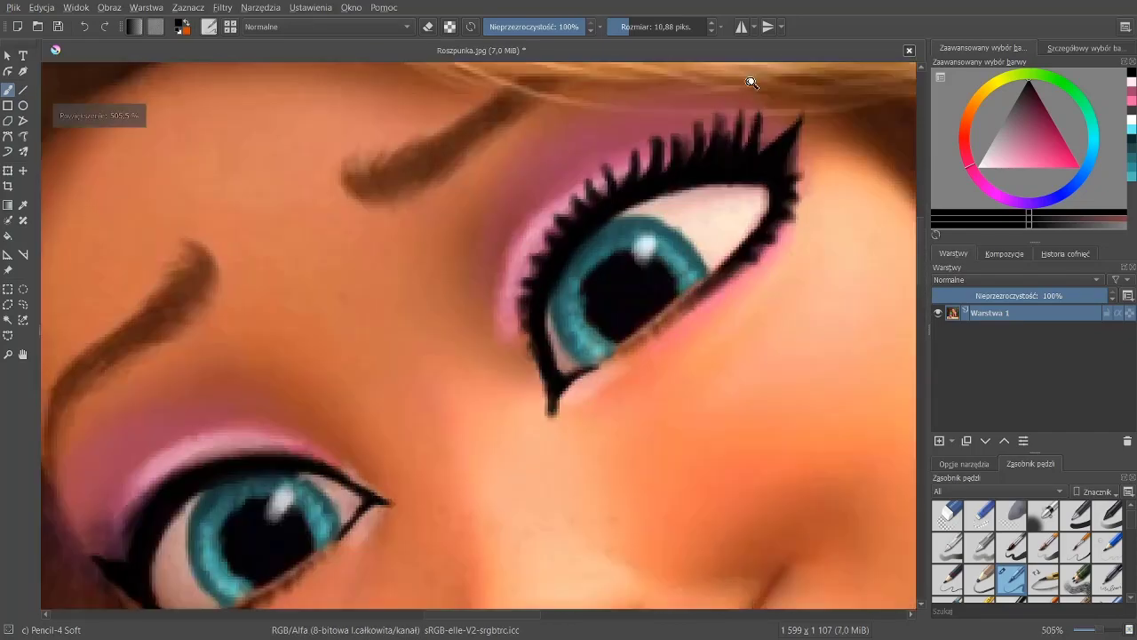
{"action": "left_click_drag", "start_coordinate": [635, 351], "coordinate": [636, 251]}
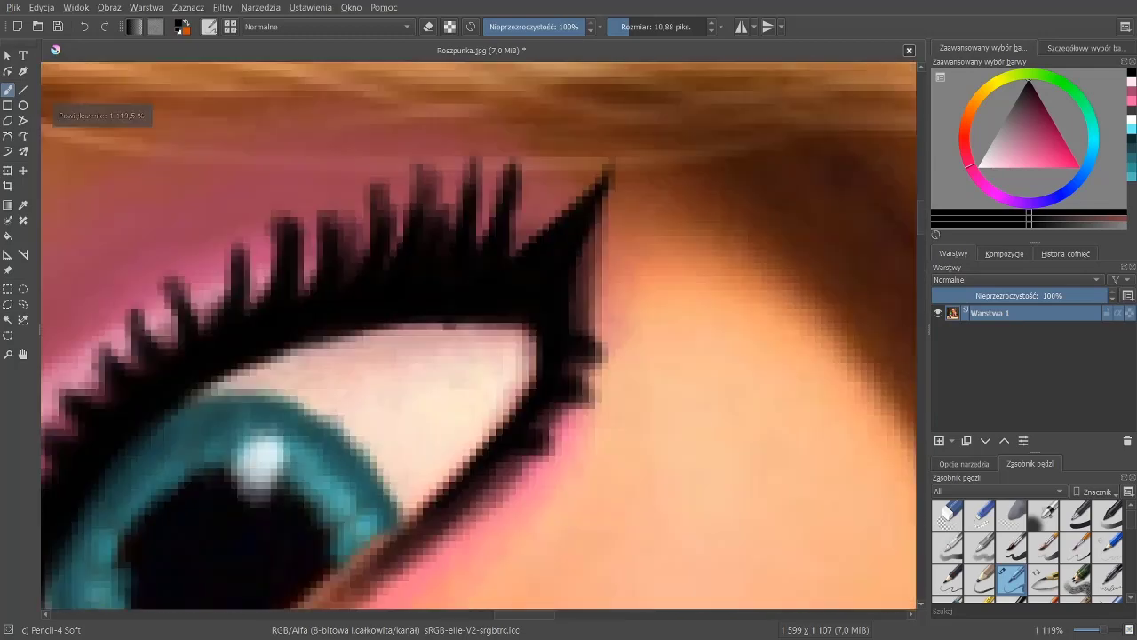
{"action": "left_click_drag", "start_coordinate": [627, 131], "coordinate": [576, 238]}
{"action": "scroll", "coordinate": [578, 320], "scroll_direction": "down", "scroll_amount": 5}
{"action": "scroll", "coordinate": [233, 355], "scroll_direction": "up", "scroll_amount": 4}
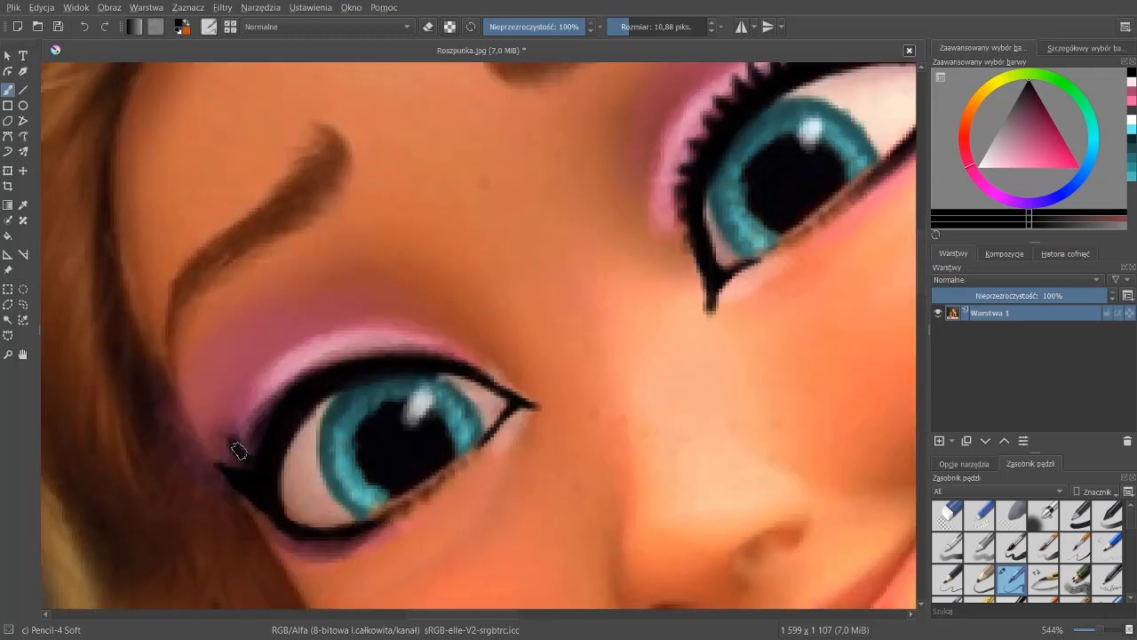
Step: Paint and darken black lashes along the other eye's corner
{"action": "mouse_move", "coordinate": [261, 442]}
{"action": "left_mouse_down"}
{"action": "mouse_move", "coordinate": [260, 404]}
{"action": "mouse_move", "coordinate": [333, 349]}
{"action": "left_mouse_up"}
{"action": "scroll", "coordinate": [460, 354], "scroll_direction": "down", "scroll_amount": 5}
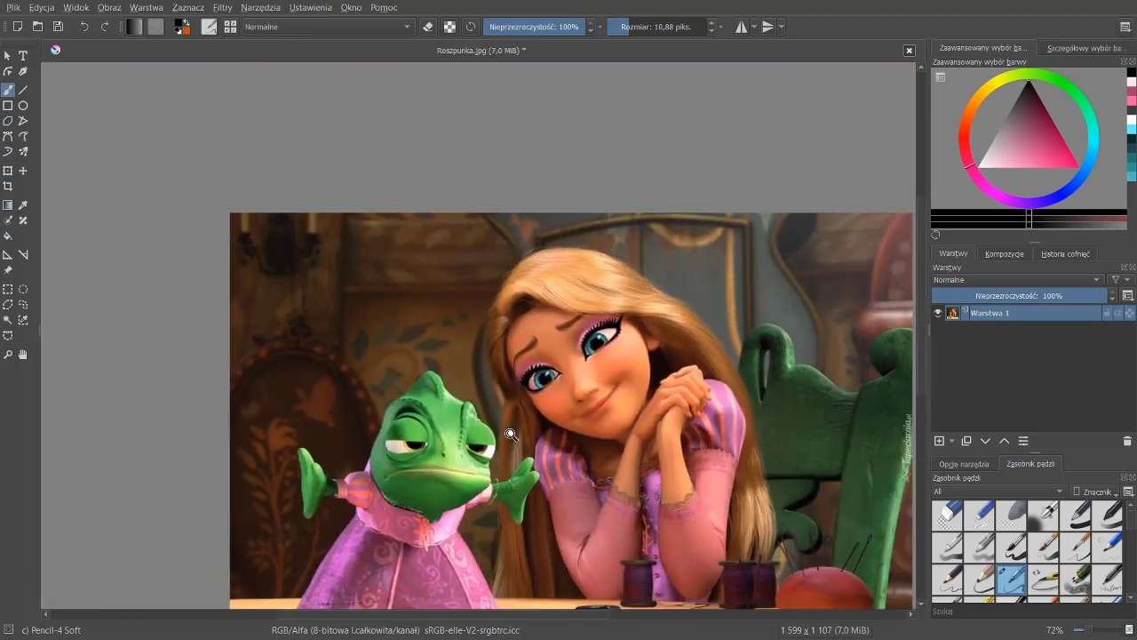
{"action": "scroll", "coordinate": [373, 347], "scroll_direction": "up", "scroll_amount": 6}
{"action": "mouse_move", "coordinate": [373, 337]}
{"action": "left_mouse_down"}
{"action": "mouse_move", "coordinate": [399, 246]}
{"action": "mouse_move", "coordinate": [425, 233]}
{"action": "left_mouse_up"}
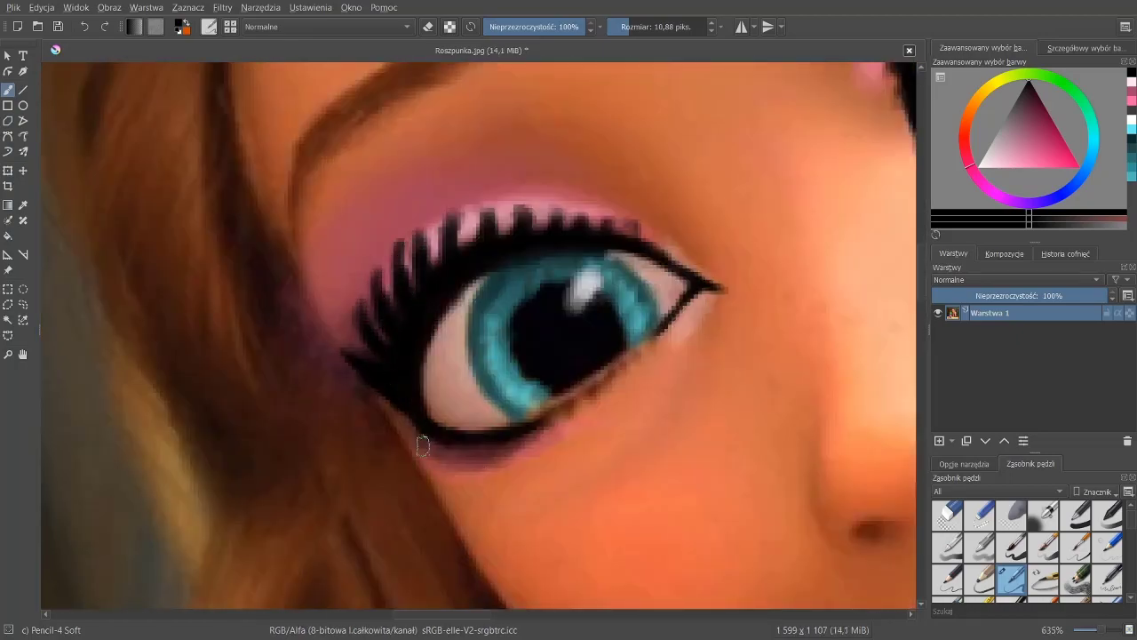
{"action": "scroll", "coordinate": [492, 455], "scroll_direction": "down", "scroll_amount": 5}
{"action": "scroll", "coordinate": [713, 330], "scroll_direction": "up", "scroll_amount": 4}
Step: Select the Texture Splat brush with an orange-brown colour at about 59 px
{"action": "scroll", "coordinate": [1115, 568], "scroll_direction": "down", "scroll_amount": 3}
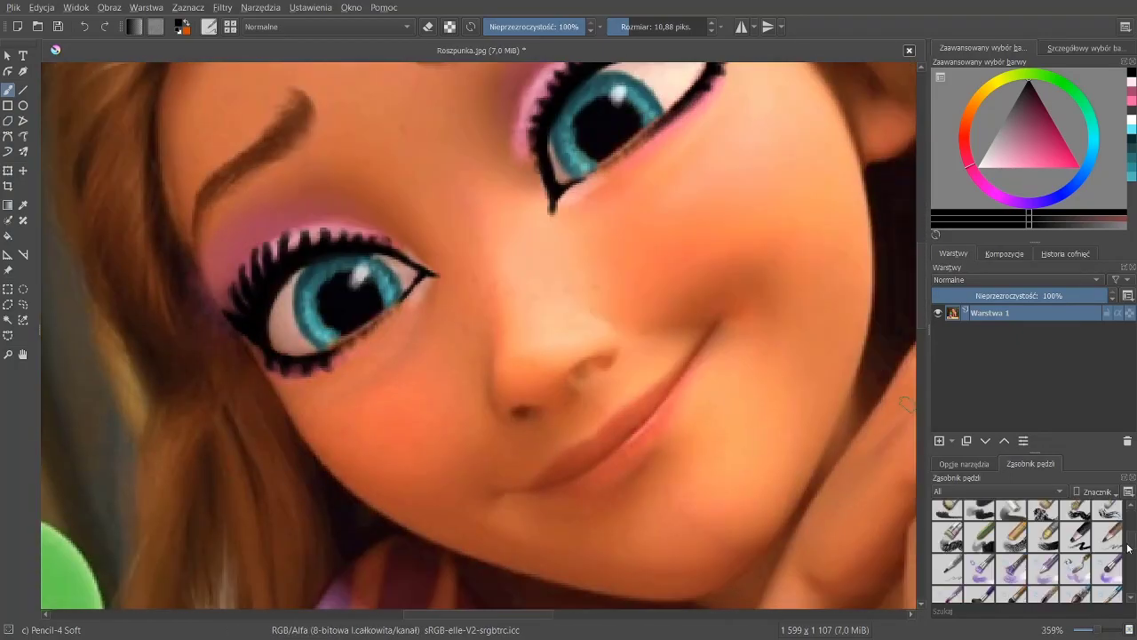
{"action": "scroll", "coordinate": [1115, 584], "scroll_direction": "down", "scroll_amount": 3}
{"action": "left_click", "coordinate": [1106, 576]}
{"action": "left_click", "coordinate": [840, 142], "text": "ctrl"}
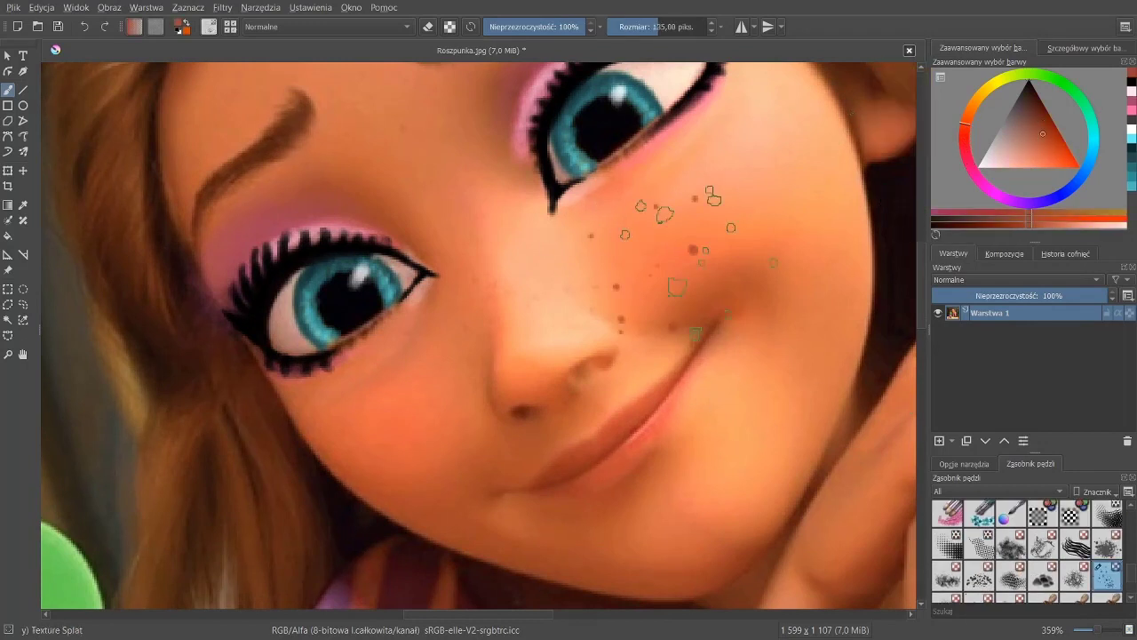
{"action": "left_click", "coordinate": [652, 27]}
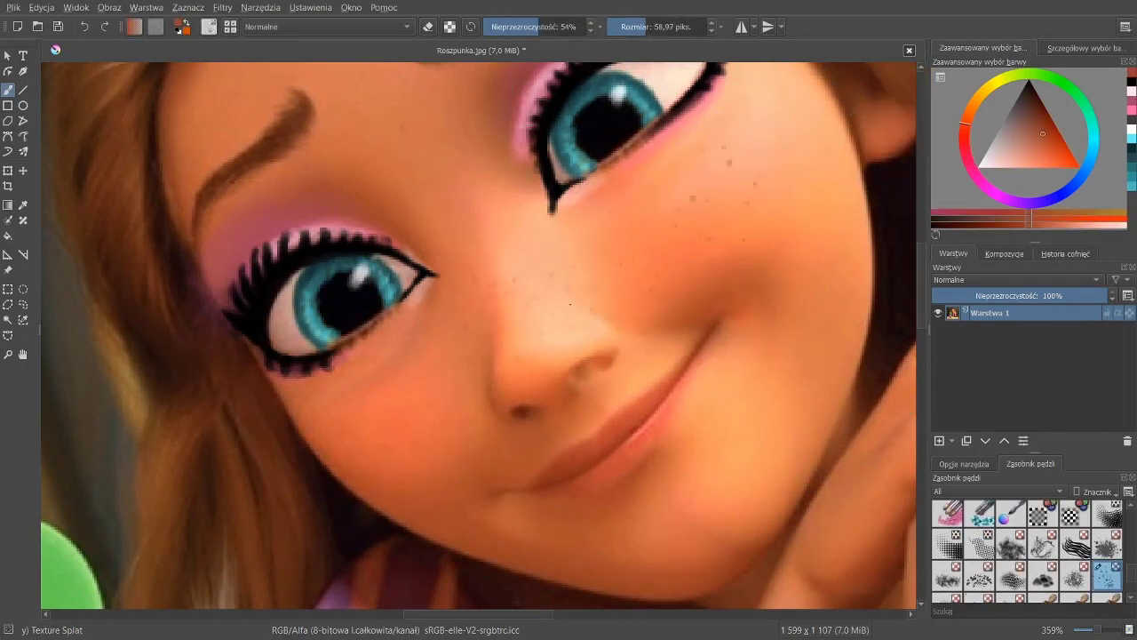
Step: Switch to a solid round brush and dab dots across the cheek
{"action": "scroll", "coordinate": [613, 242], "scroll_direction": "down", "scroll_amount": 4}
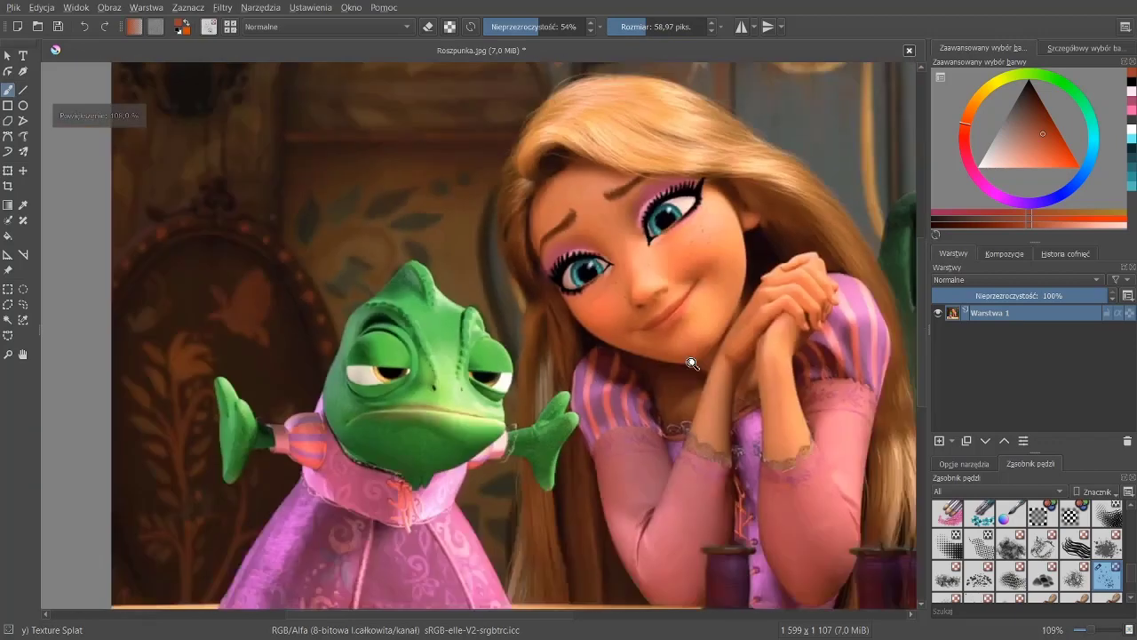
{"action": "scroll", "coordinate": [610, 262], "scroll_direction": "up", "scroll_amount": 2}
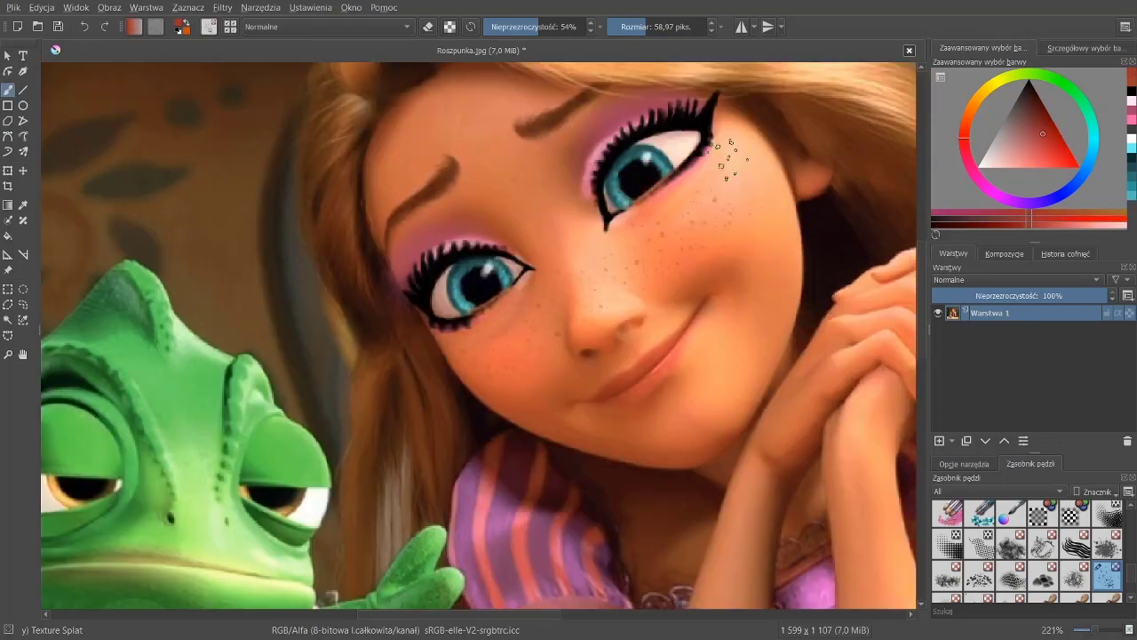
{"action": "scroll", "coordinate": [711, 272], "scroll_direction": "up", "scroll_amount": 1}
{"action": "scroll", "coordinate": [684, 239], "scroll_direction": "up", "scroll_amount": 2}
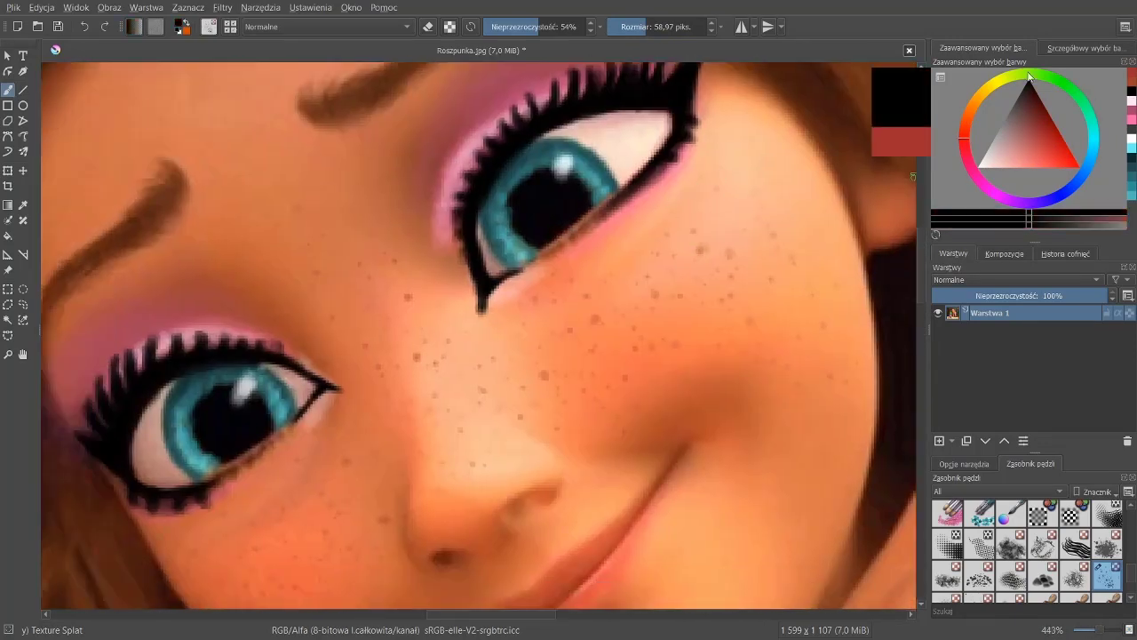
{"action": "key", "text": "slash"}
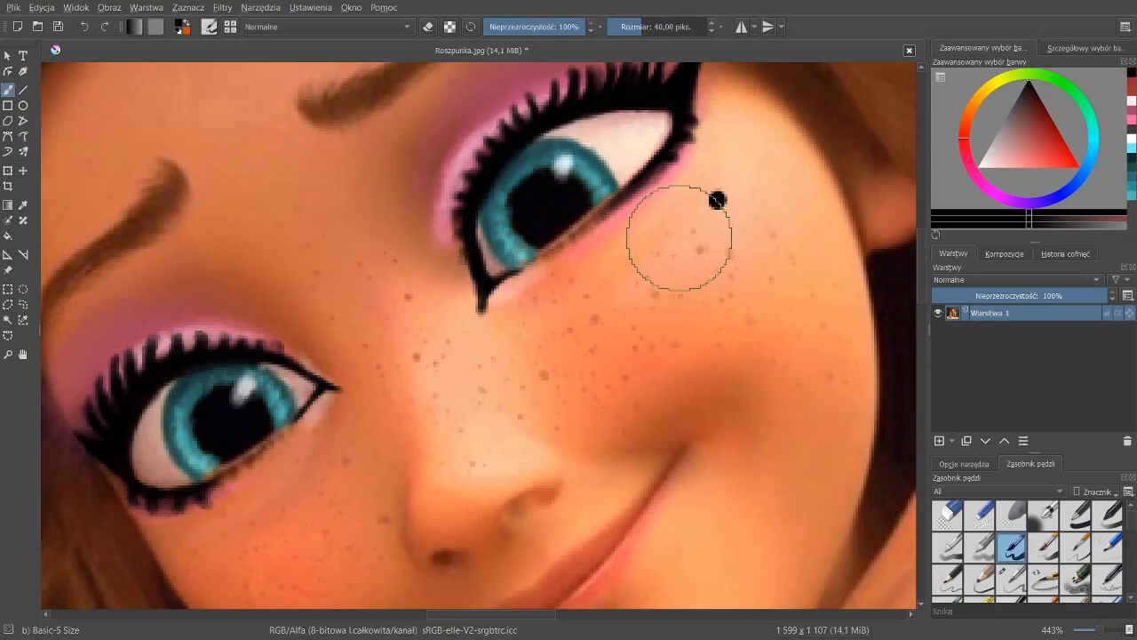
{"action": "left_click", "coordinate": [683, 231]}
{"action": "left_click", "coordinate": [643, 261]}
{"action": "left_click_drag", "start_coordinate": [713, 302], "coordinate": [826, 83]}
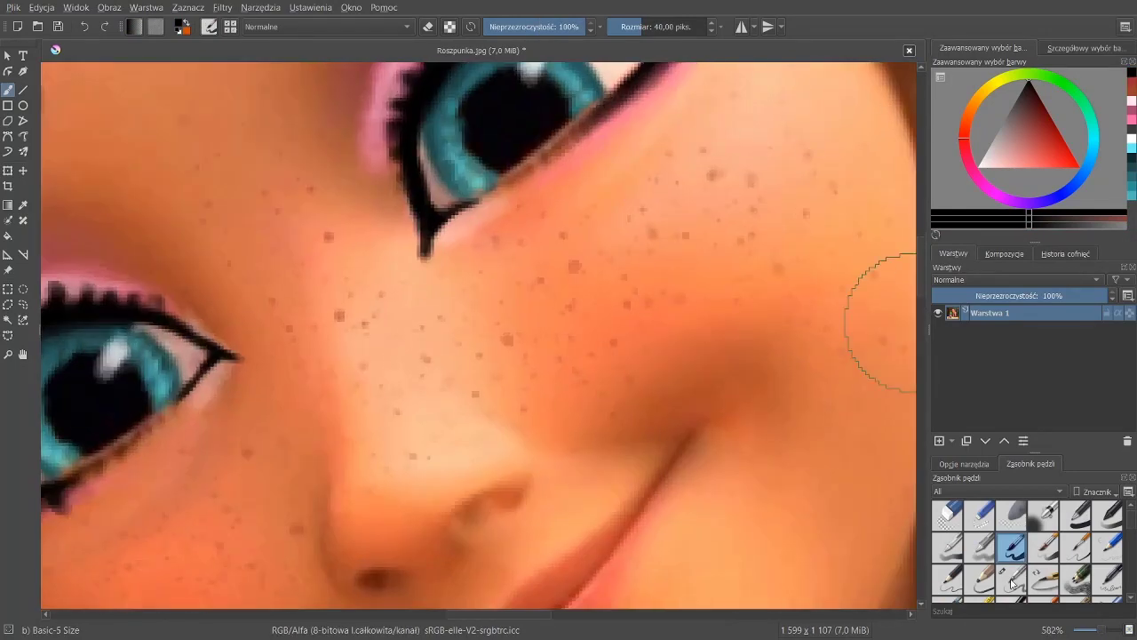
Step: Click a curved row of black dots beneath each of the eyes
{"action": "scroll", "coordinate": [579, 261], "scroll_direction": "up", "scroll_amount": 1}
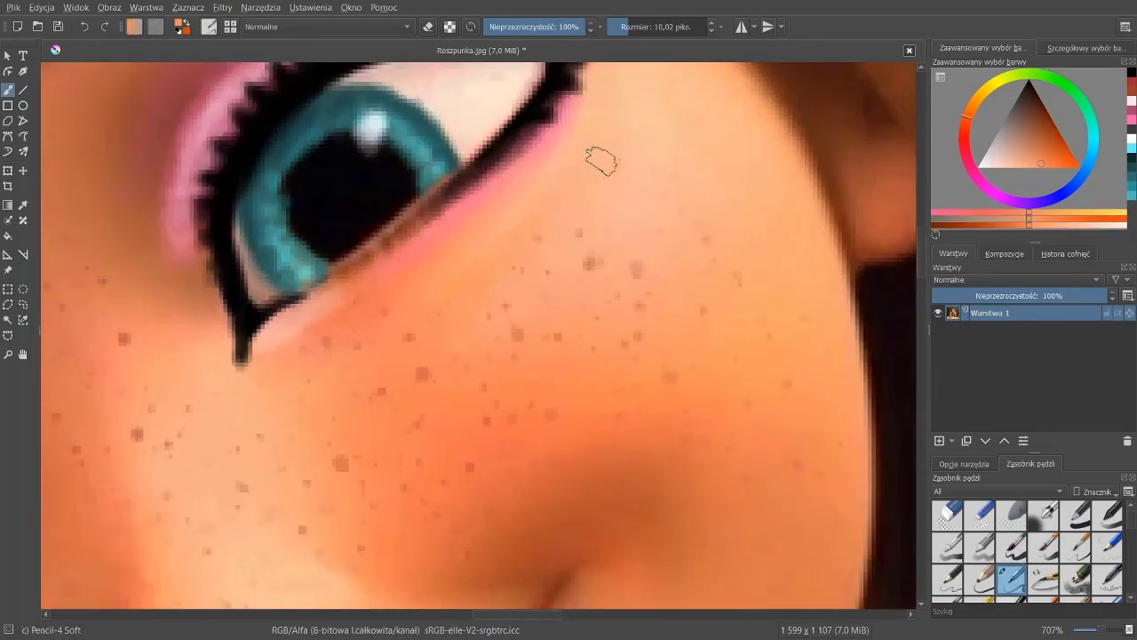
{"action": "left_click", "coordinate": [655, 170]}
{"action": "left_click", "coordinate": [530, 286]}
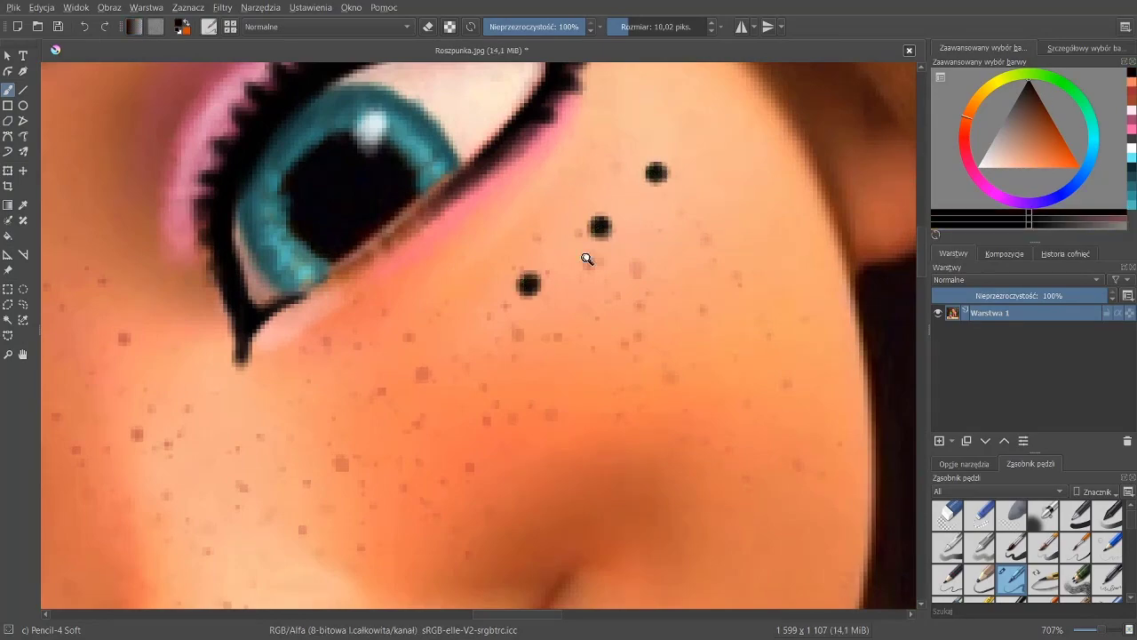
{"action": "scroll", "coordinate": [589, 255], "scroll_direction": "down", "scroll_amount": 10}
{"action": "scroll", "coordinate": [546, 239], "scroll_direction": "up", "scroll_amount": 5}
{"action": "left_click", "coordinate": [443, 389]}
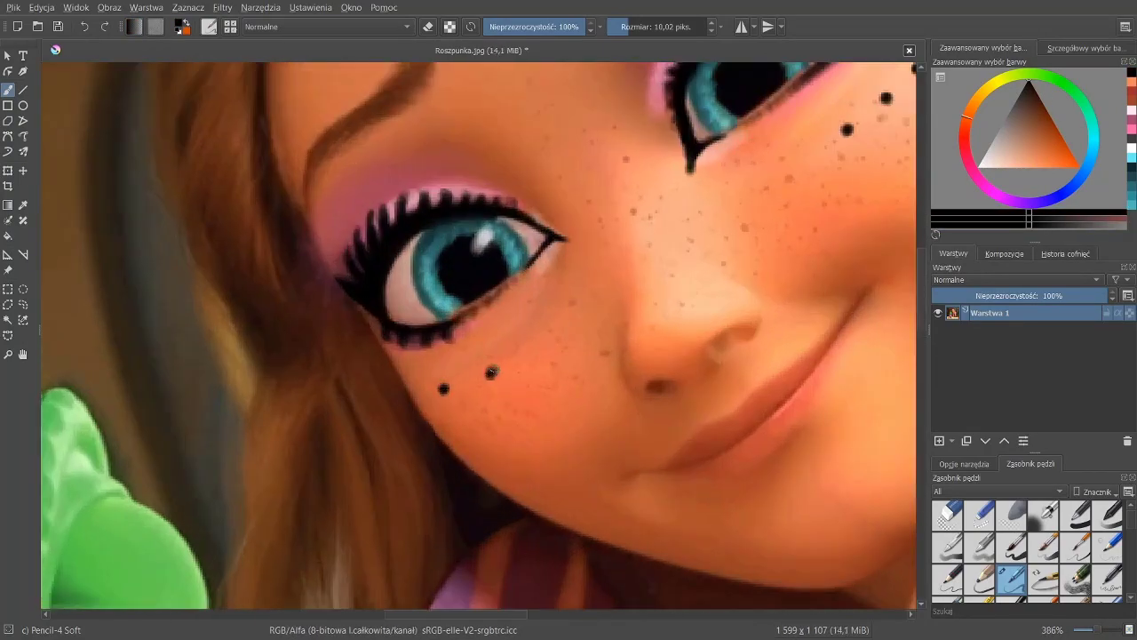
{"action": "left_click", "coordinate": [494, 372]}
{"action": "left_click", "coordinate": [537, 346]}
Step: Dab a grey stud beside the nose and sample a lighter grey
{"action": "scroll", "coordinate": [629, 338], "scroll_direction": "down", "scroll_amount": 2}
{"action": "scroll", "coordinate": [680, 168], "scroll_direction": "down", "scroll_amount": 2}
{"action": "scroll", "coordinate": [680, 401], "scroll_direction": "up", "scroll_amount": 3}
{"action": "scroll", "coordinate": [680, 402], "scroll_direction": "up", "scroll_amount": 1}
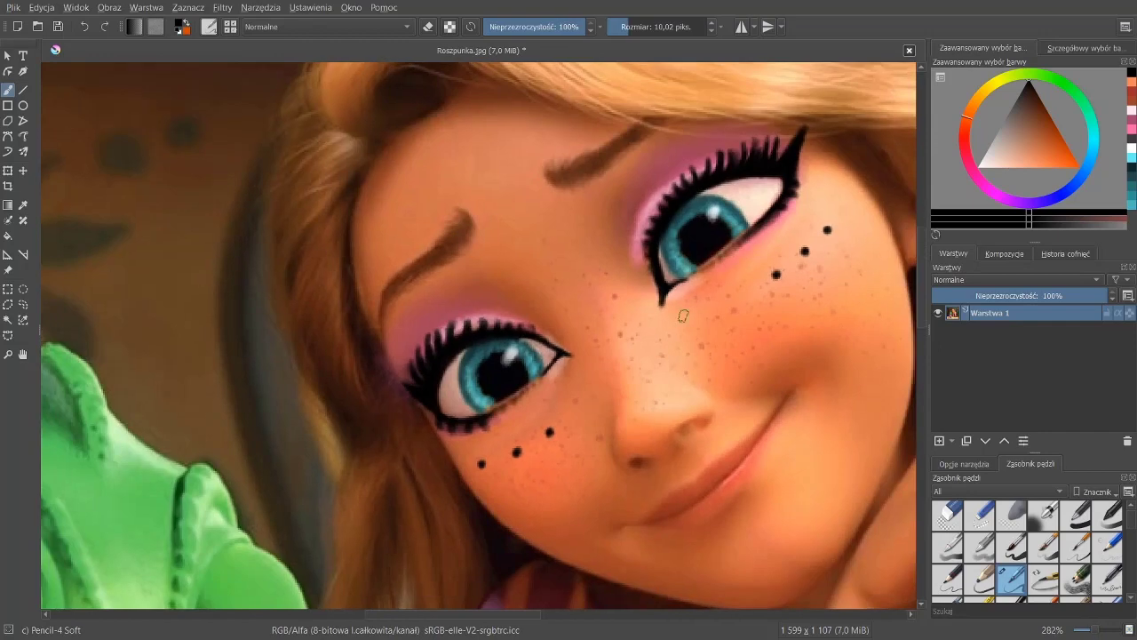
{"action": "scroll", "coordinate": [678, 312], "scroll_direction": "up", "scroll_amount": 1}
{"action": "scroll", "coordinate": [655, 380], "scroll_direction": "up", "scroll_amount": 4}
{"action": "left_click", "coordinate": [528, 267]}
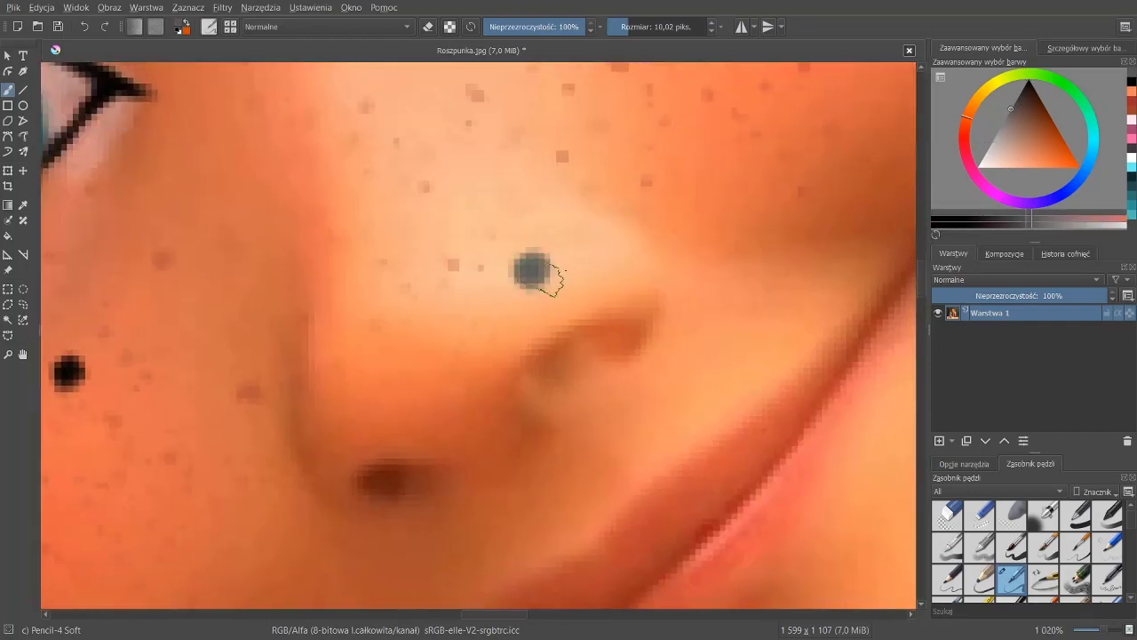
{"action": "left_click", "coordinate": [530, 269], "text": "ctrl"}
{"action": "scroll", "coordinate": [561, 277], "scroll_direction": "down", "scroll_amount": 10}
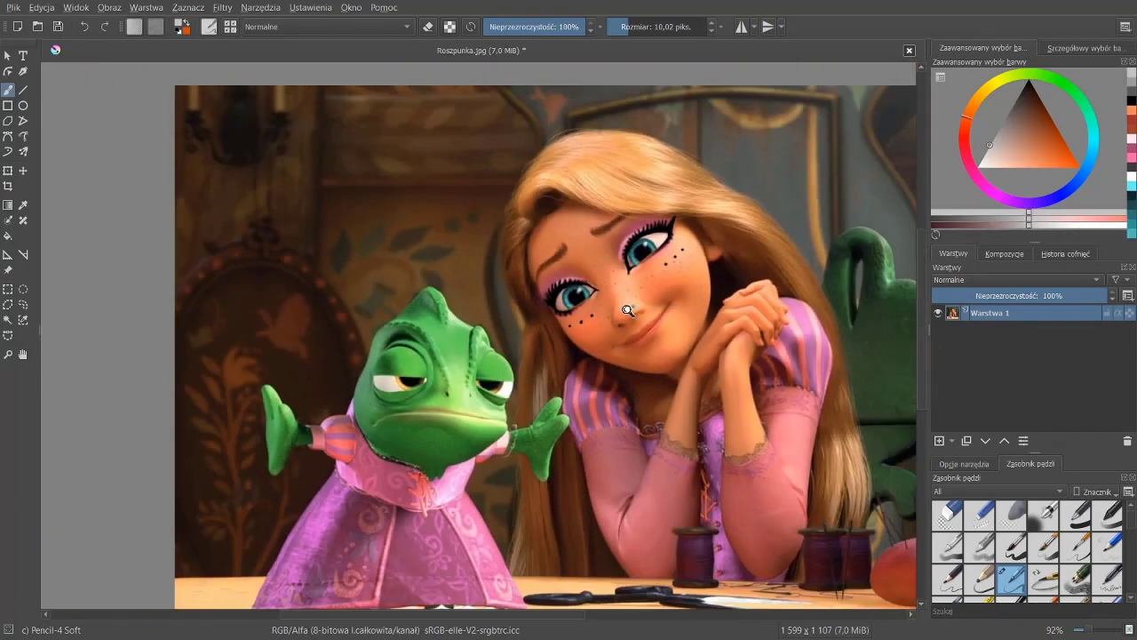
{"action": "scroll", "coordinate": [626, 326], "scroll_direction": "up", "scroll_amount": 10}
Step: Add a second grey stud beside the first and lighten it
{"action": "left_click", "coordinate": [629, 326]}
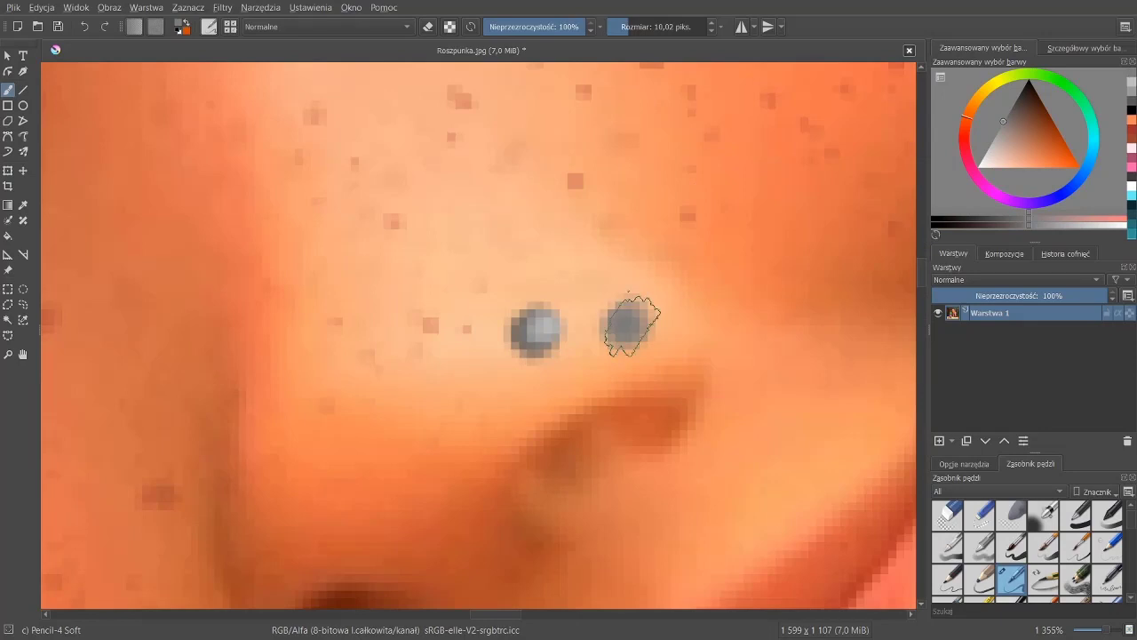
{"action": "left_click", "coordinate": [619, 336], "text": "ctrl"}
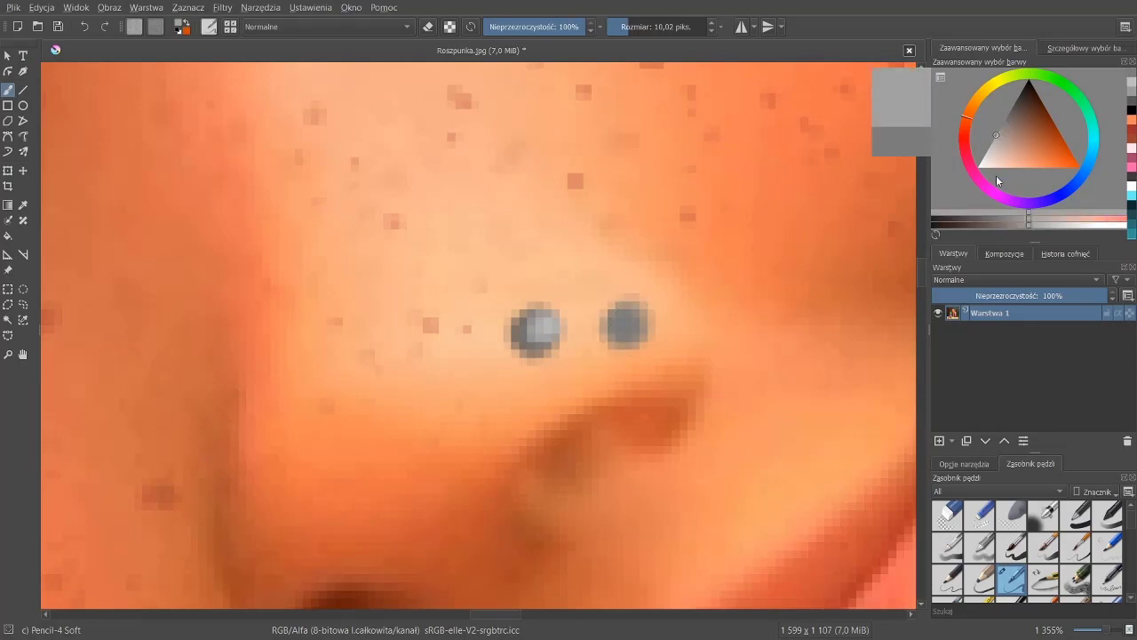
{"action": "left_click", "coordinate": [626, 327]}
{"action": "left_click", "coordinate": [649, 327], "text": "ctrl"}
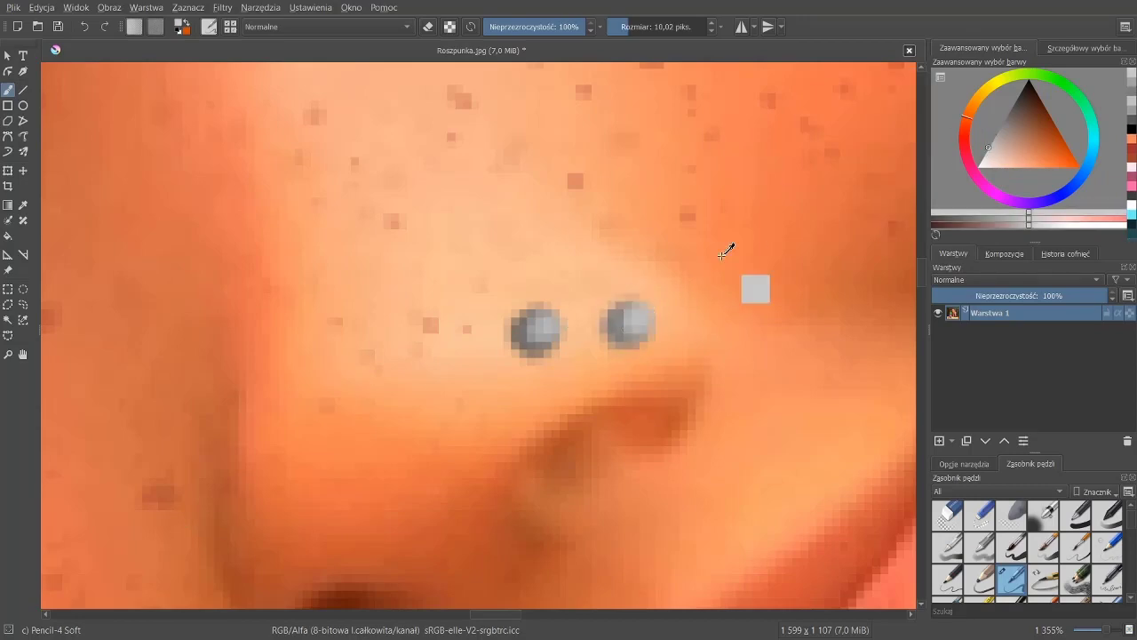
{"action": "scroll", "coordinate": [729, 246], "scroll_direction": "down", "scroll_amount": 8}
{"action": "scroll", "coordinate": [621, 196], "scroll_direction": "up", "scroll_amount": 4}
{"action": "scroll", "coordinate": [586, 222], "scroll_direction": "up", "scroll_amount": 3}
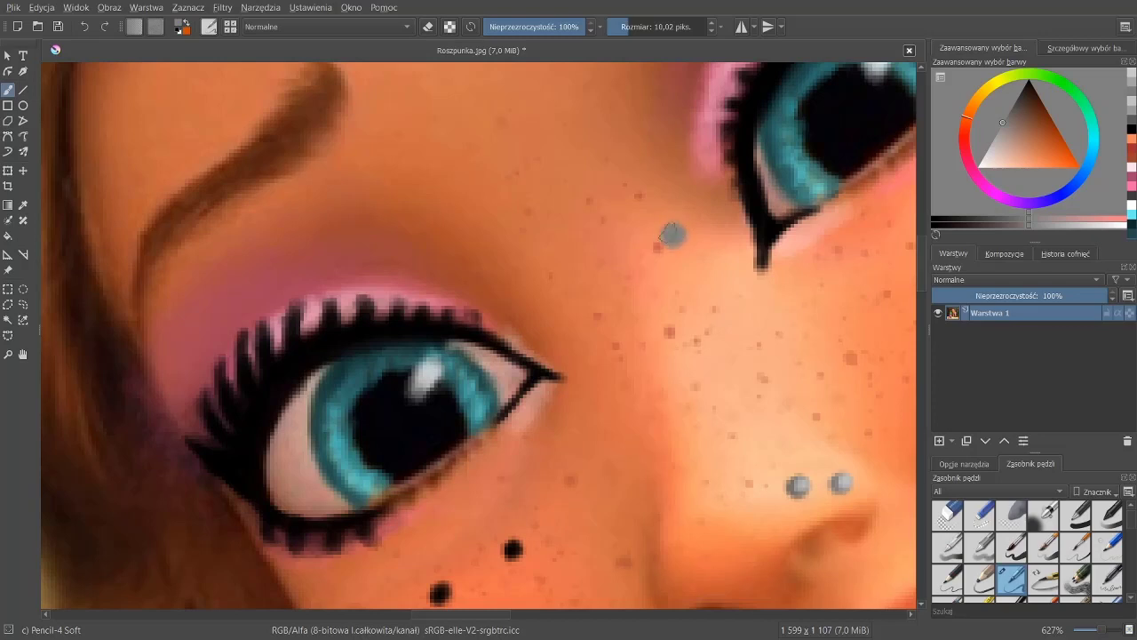
Step: Adjust the grey paint to a lighter shade in the colour triangle
{"action": "left_click", "coordinate": [672, 234], "text": "ctrl"}
{"action": "left_click", "coordinate": [673, 234], "text": "ctrl"}
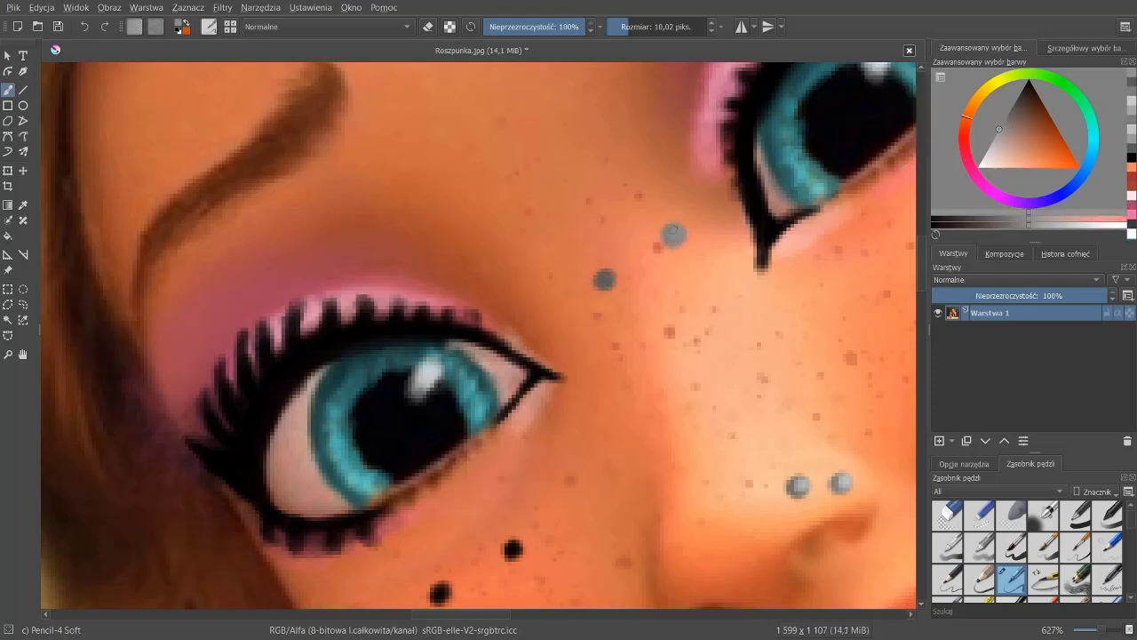
{"action": "left_click", "coordinate": [675, 233], "text": "ctrl"}
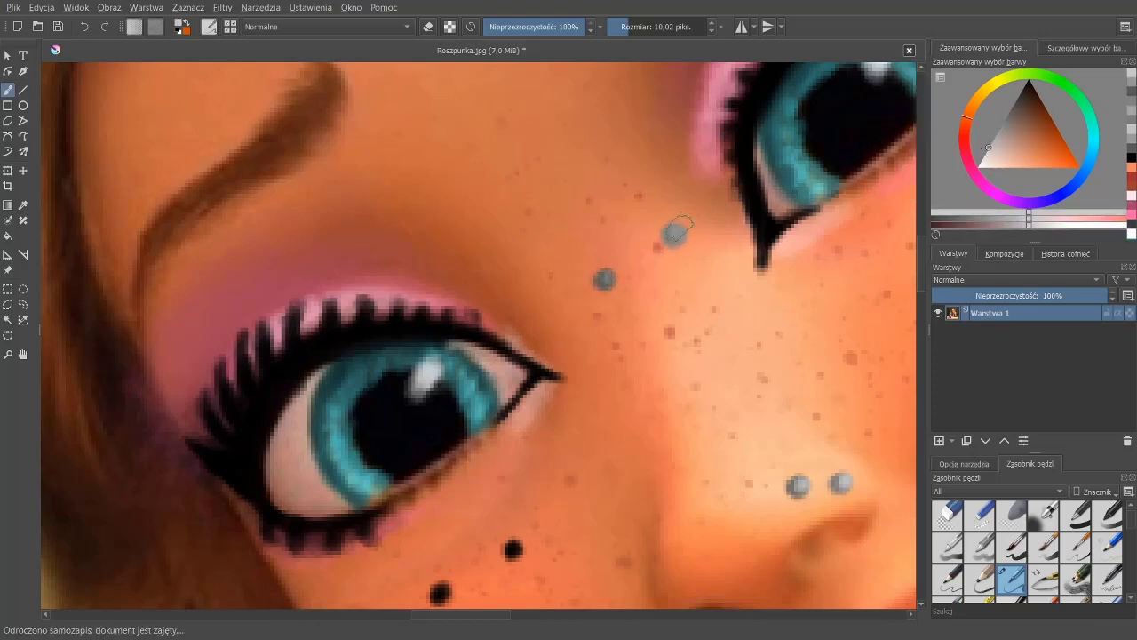
{"action": "left_click", "coordinate": [993, 139]}
{"action": "scroll", "coordinate": [779, 474], "scroll_direction": "down", "scroll_amount": 5}
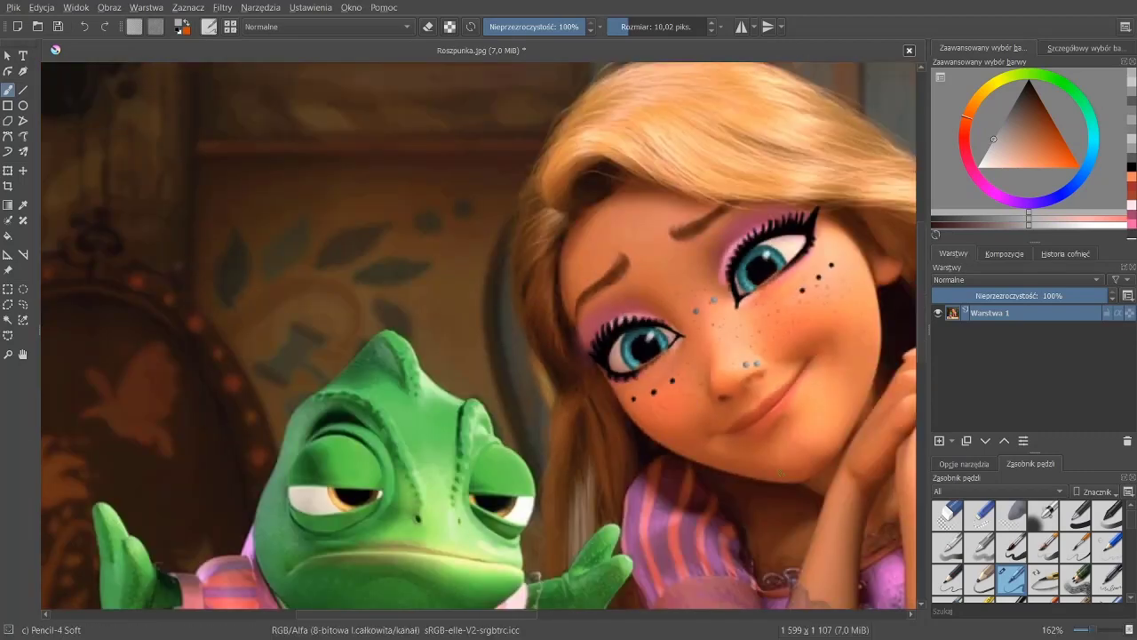
{"action": "scroll", "coordinate": [711, 302], "scroll_direction": "up", "scroll_amount": 2}
{"action": "scroll", "coordinate": [710, 302], "scroll_direction": "up", "scroll_amount": 2}
{"action": "scroll", "coordinate": [711, 302], "scroll_direction": "up", "scroll_amount": 2}
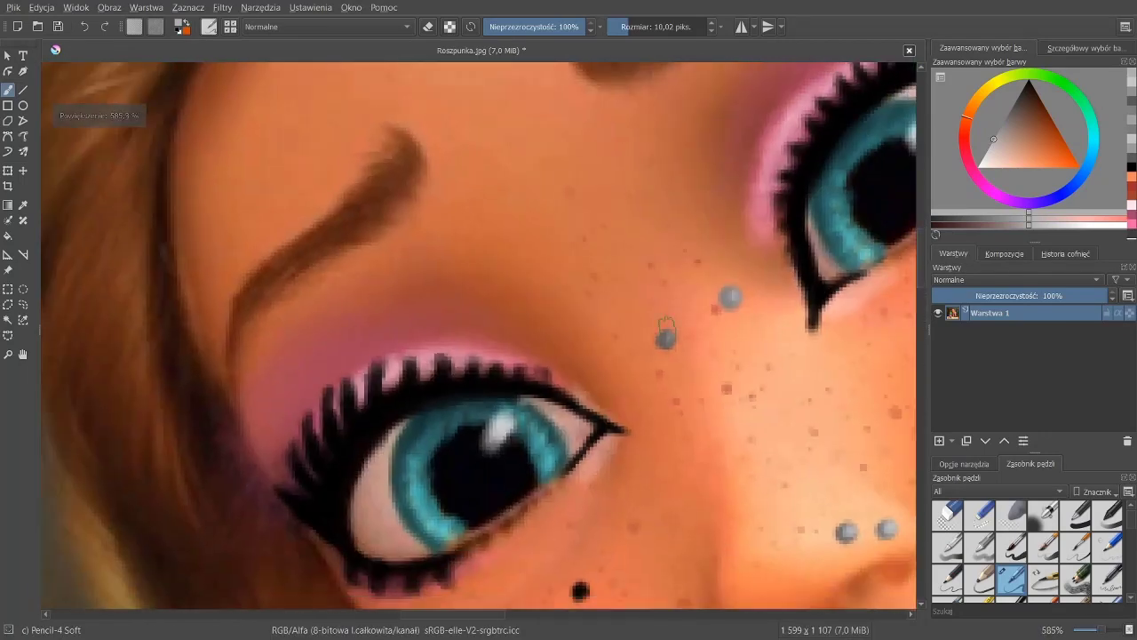
Step: Paint grey studs on the cheek and dab lighter grey highlights on them
{"action": "left_click", "coordinate": [728, 298]}
{"action": "left_click", "coordinate": [1006, 117]}
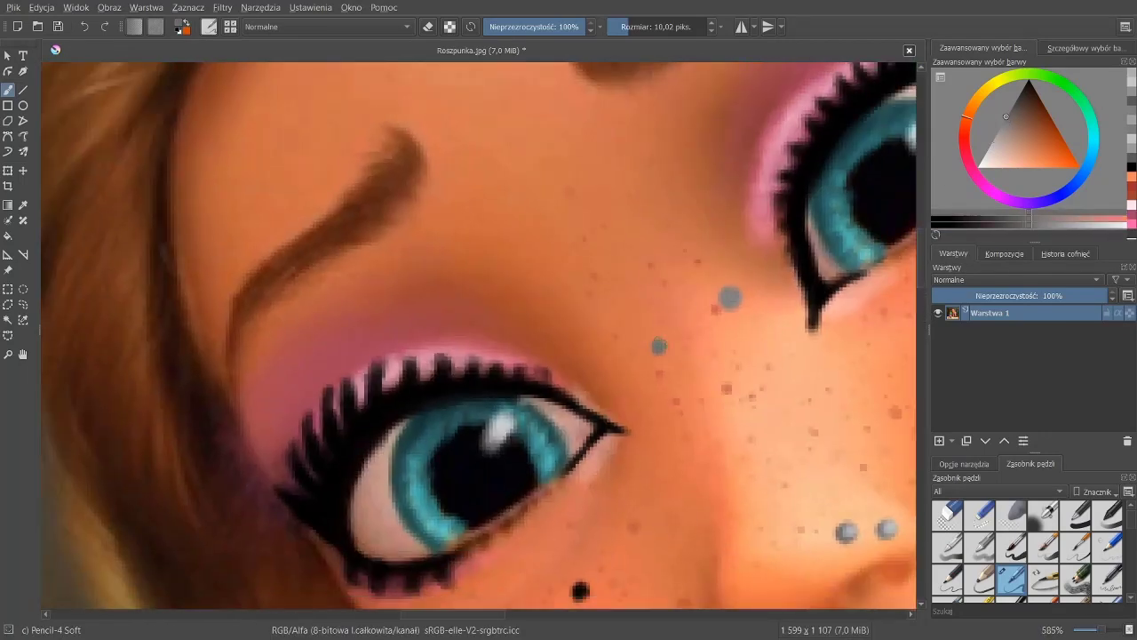
{"action": "left_click", "coordinate": [1010, 108]}
{"action": "left_click", "coordinate": [1002, 124]}
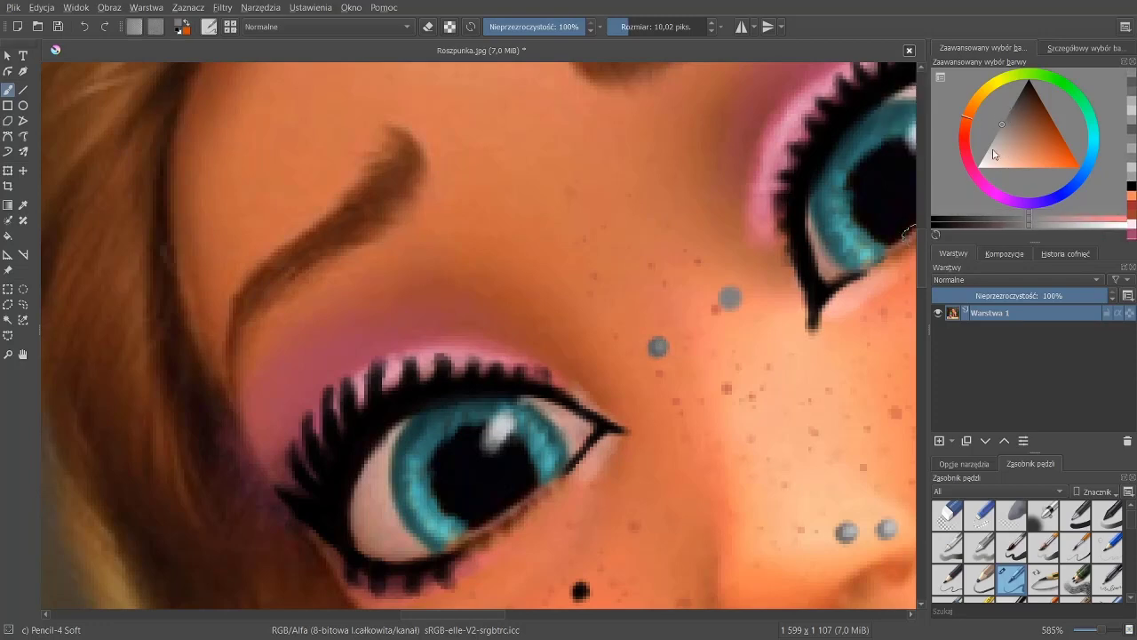
{"action": "left_click", "coordinate": [986, 150]}
{"action": "left_click", "coordinate": [732, 293]}
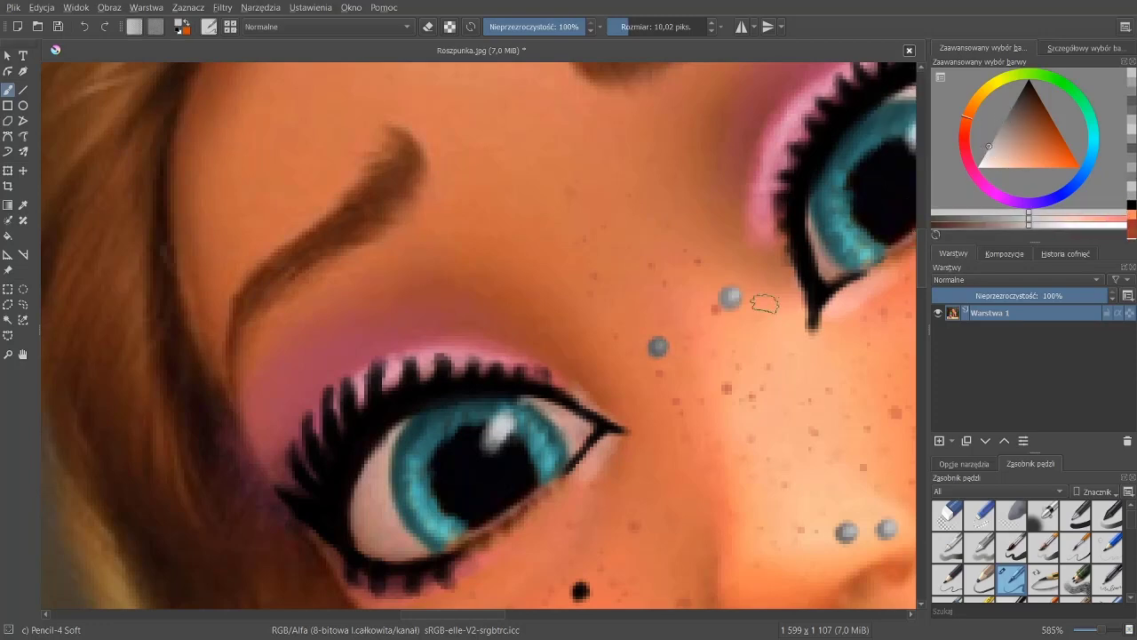
{"action": "scroll", "coordinate": [765, 304], "scroll_direction": "down", "scroll_amount": 5}
Step: Try painting the lips light pink with a larger, softer brush
{"action": "scroll", "coordinate": [635, 337], "scroll_direction": "up", "scroll_amount": 5}
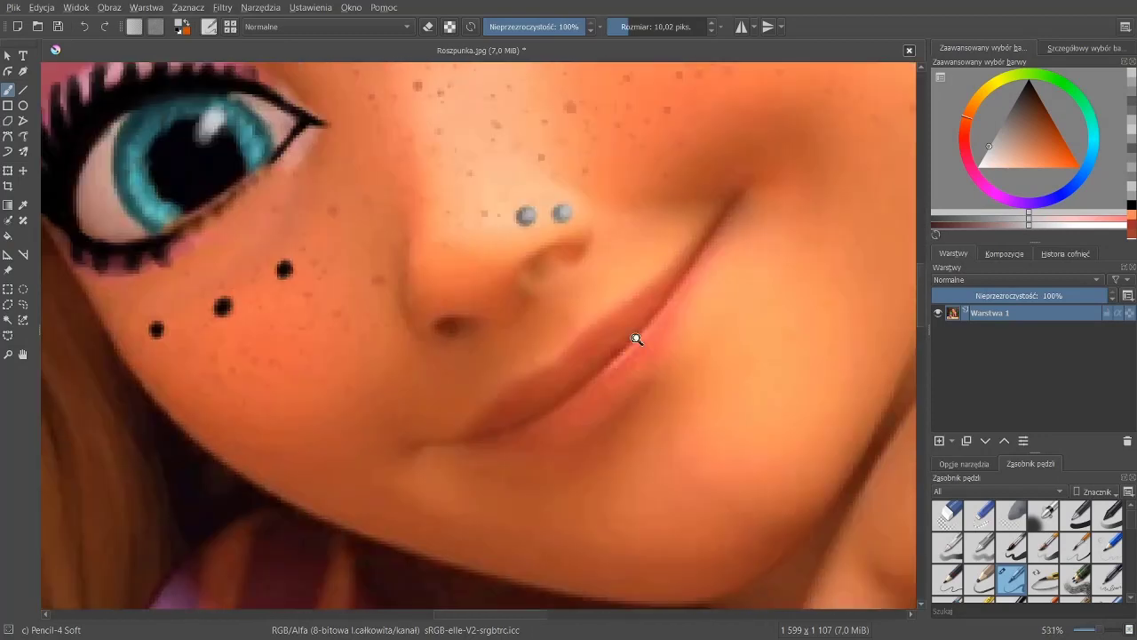
{"action": "left_click", "coordinate": [671, 275], "text": "ctrl"}
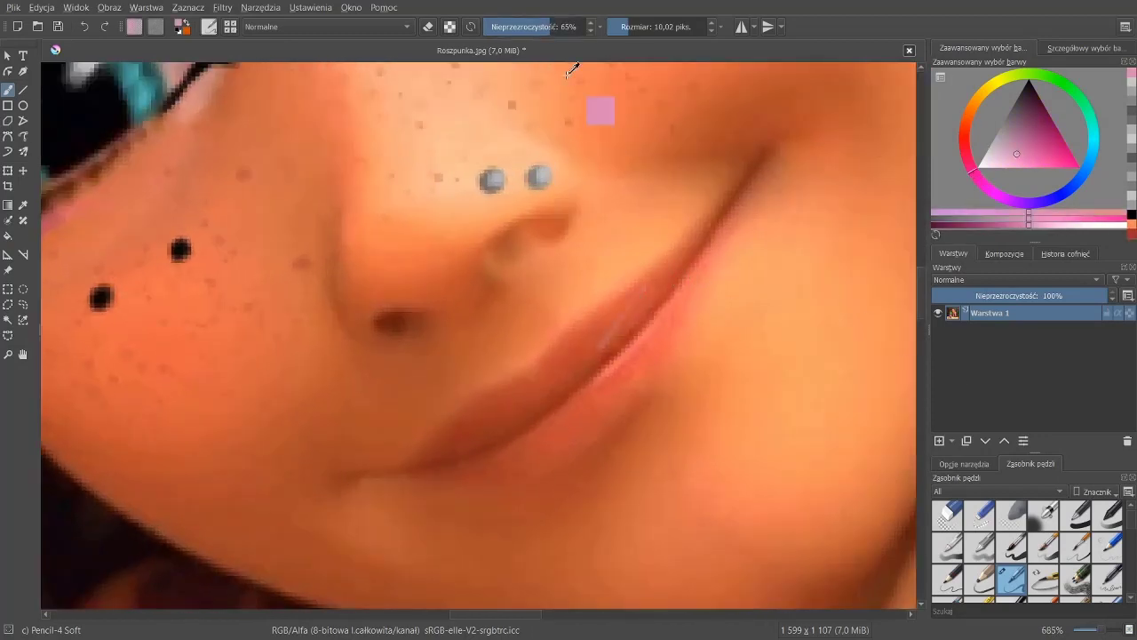
{"action": "key", "text": "e"}
{"action": "mouse_move", "coordinate": [585, 354]}
{"action": "left_mouse_down"}
{"action": "mouse_move", "coordinate": [613, 318]}
{"action": "mouse_move", "coordinate": [569, 369]}
{"action": "left_mouse_up"}
{"action": "mouse_move", "coordinate": [520, 408]}
{"action": "left_mouse_down"}
{"action": "mouse_move", "coordinate": [448, 451]}
{"action": "mouse_move", "coordinate": [515, 407]}
{"action": "left_mouse_up"}
{"action": "scroll", "coordinate": [516, 404], "scroll_direction": "down", "scroll_amount": 10}
{"action": "scroll", "coordinate": [616, 287], "scroll_direction": "up", "scroll_amount": 10}
Step: Undo all the pink lip strokes and sample the natural skin tone
{"action": "key", "text": "ctrl+z"}
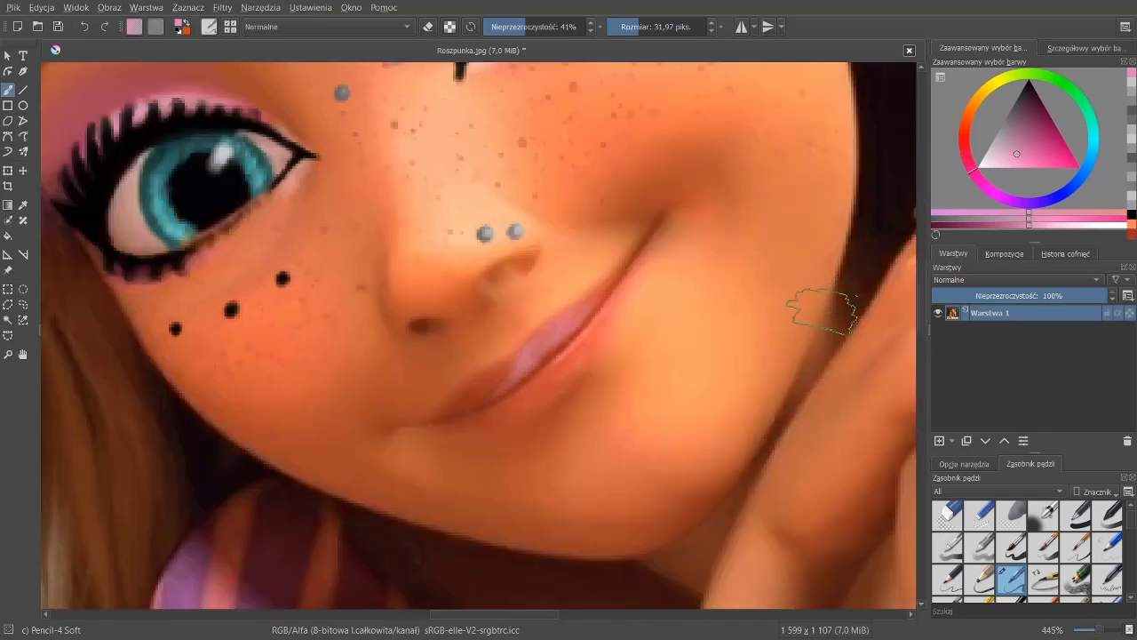
{"action": "key", "text": "ctrl+z"}
{"action": "key", "text": "ctrl+z"}
{"action": "scroll", "coordinate": [517, 370], "scroll_direction": "up", "scroll_amount": 2}
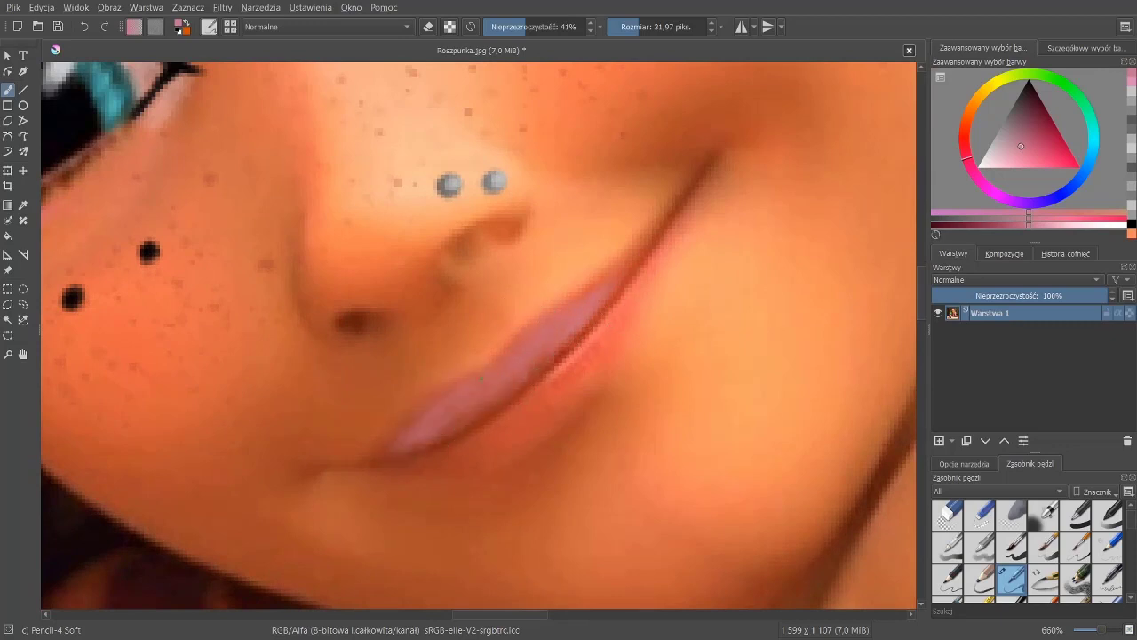
{"action": "key", "text": "ctrl+z"}
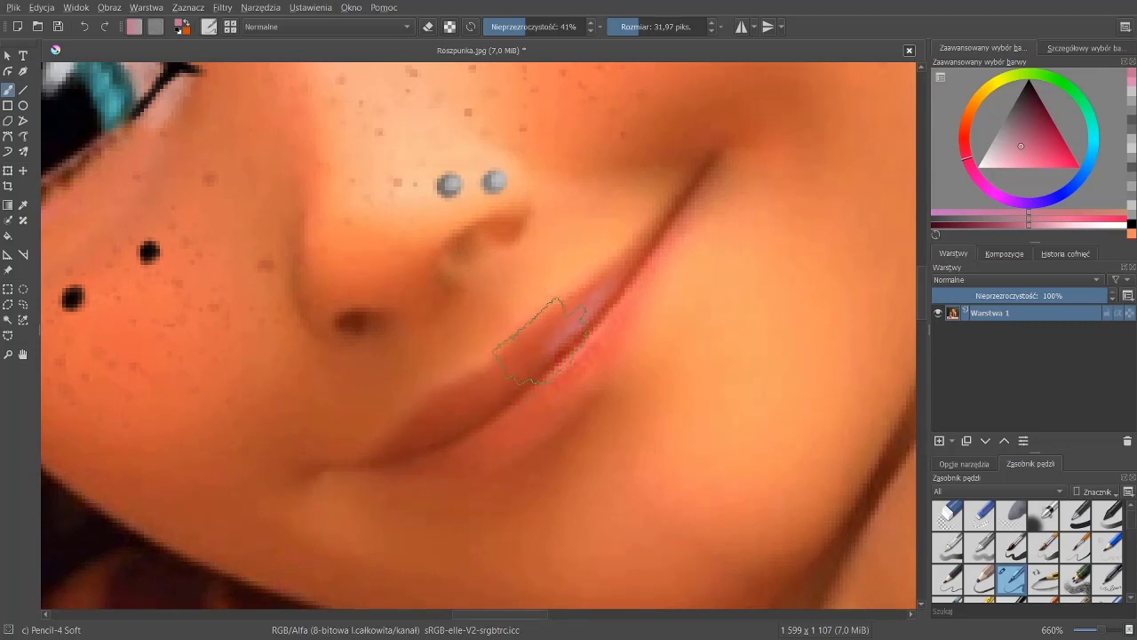
{"action": "left_click", "coordinate": [548, 343], "text": "ctrl"}
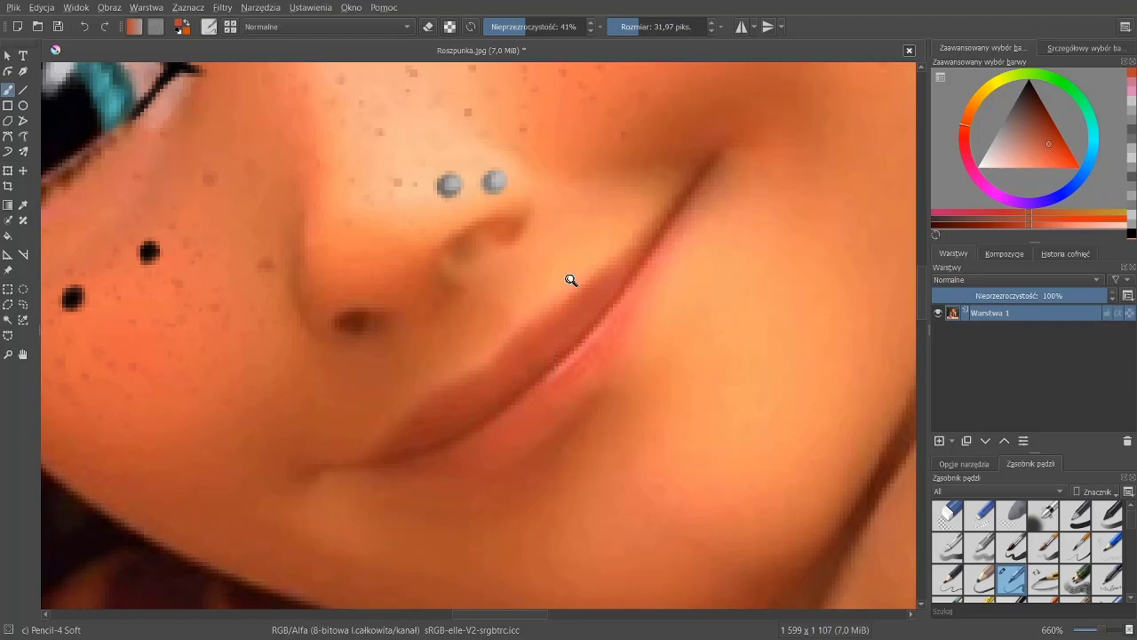
{"action": "scroll", "coordinate": [571, 280], "scroll_direction": "down", "scroll_amount": 10}
{"action": "scroll", "coordinate": [556, 281], "scroll_direction": "up", "scroll_amount": 12}
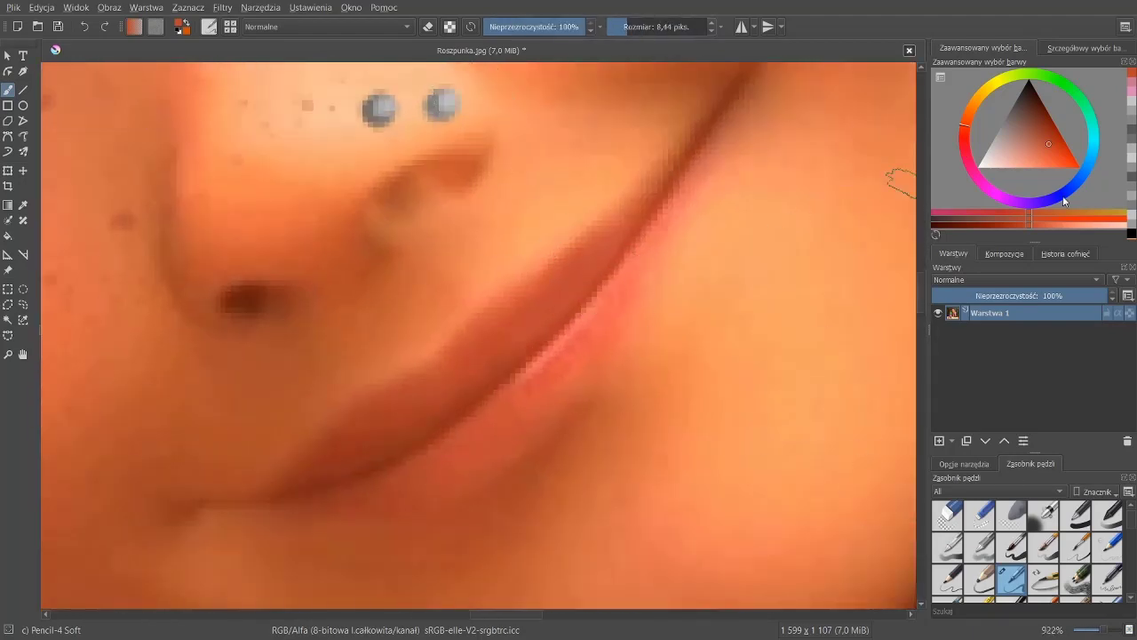
Step: Dot a grey stud with a lighter highlight above the mouth corner
{"action": "left_click", "coordinate": [1002, 123]}
{"action": "left_click", "coordinate": [563, 225], "text": "ctrl"}
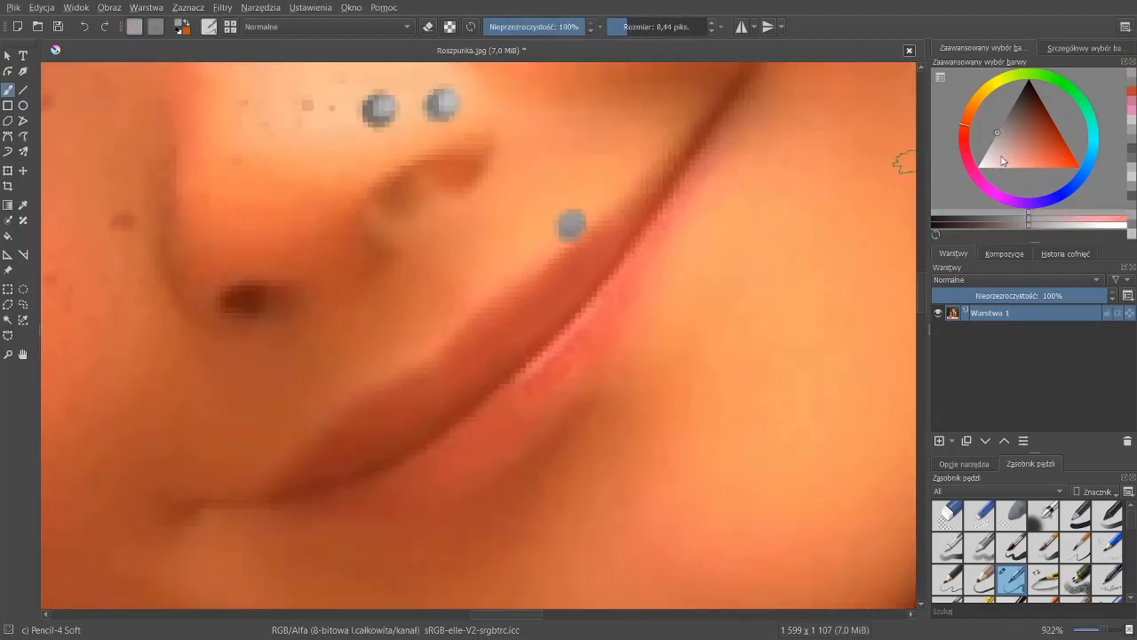
{"action": "left_click", "coordinate": [573, 230], "text": "ctrl"}
Step: Sample the eyebrow brown and paint hair-like strokes along Rapunzel's left eyebrow
{"action": "scroll", "coordinate": [620, 248], "scroll_direction": "down", "scroll_amount": 10}
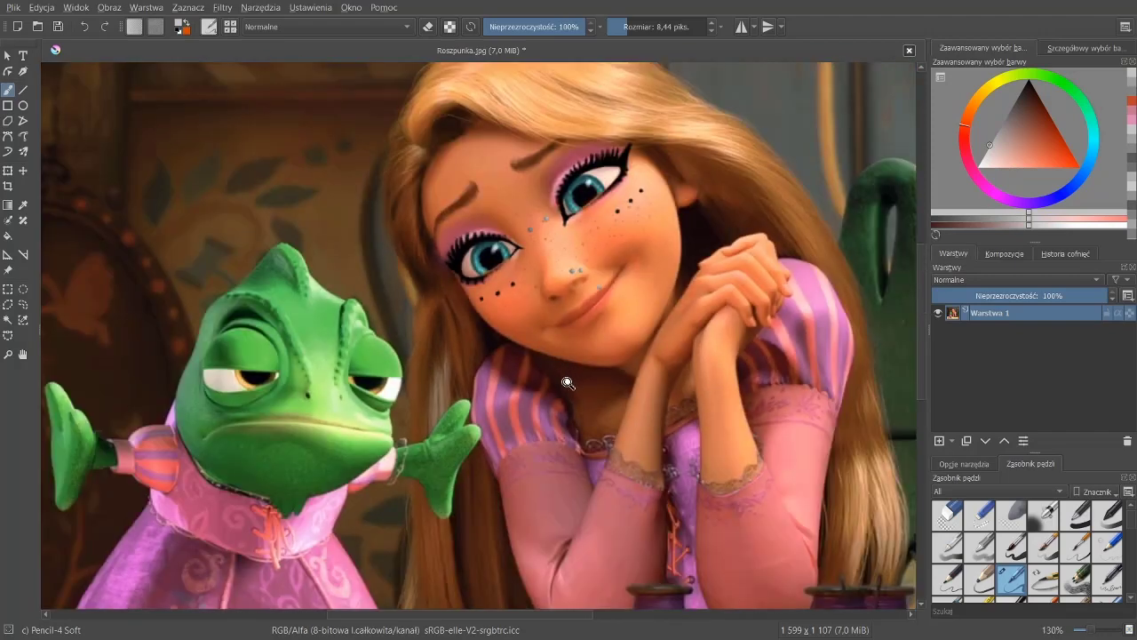
{"action": "scroll", "coordinate": [577, 337], "scroll_direction": "up", "scroll_amount": 10}
{"action": "left_click", "coordinate": [597, 371], "text": "ctrl"}
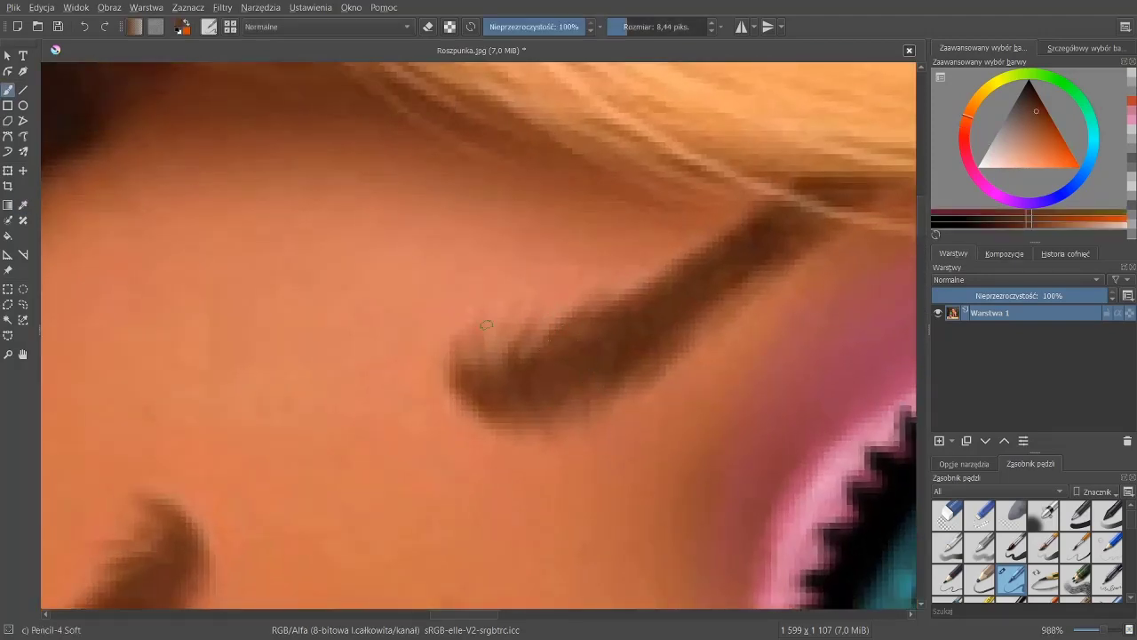
{"action": "left_click_drag", "start_coordinate": [484, 355], "coordinate": [559, 280]}
{"action": "left_click_drag", "start_coordinate": [569, 337], "coordinate": [613, 300]}
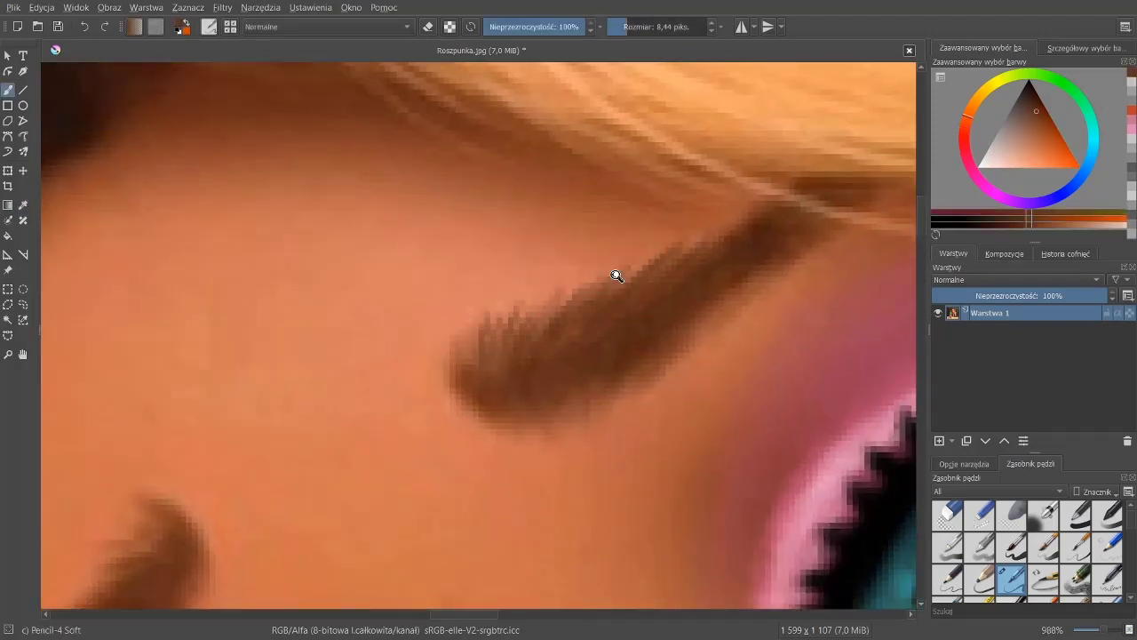
Step: Sample the nearby skin colour and paint a skin-coloured slit across the eyebrow
{"action": "scroll", "coordinate": [613, 294], "scroll_direction": "down", "scroll_amount": 2}
{"action": "scroll", "coordinate": [585, 286], "scroll_direction": "down", "scroll_amount": 1}
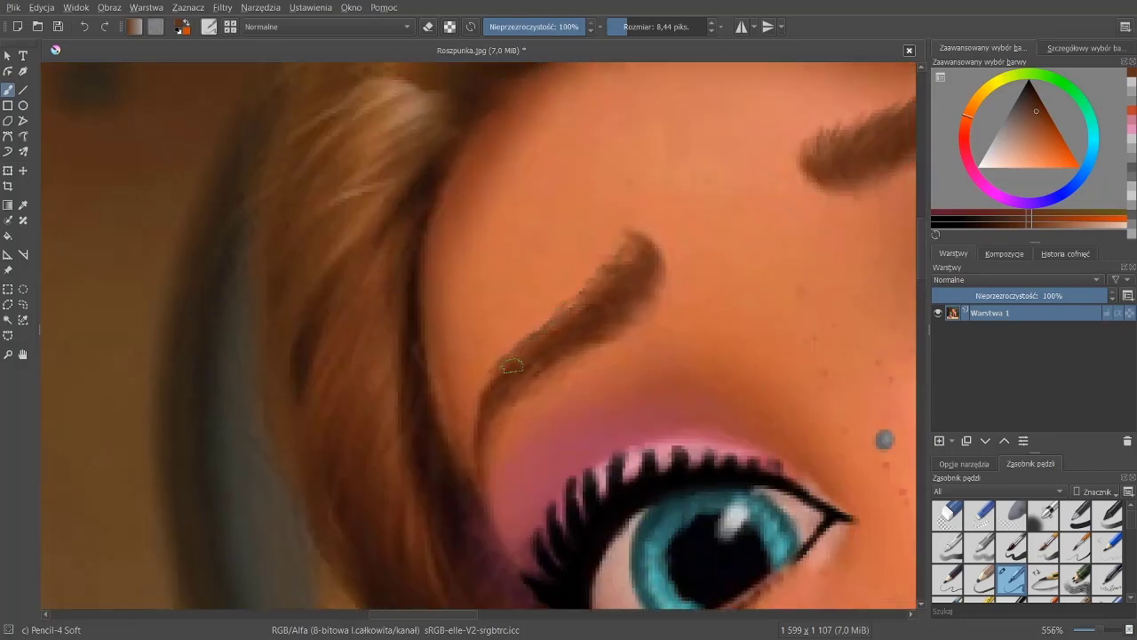
{"action": "scroll", "coordinate": [619, 255], "scroll_direction": "down", "scroll_amount": 5}
{"action": "scroll", "coordinate": [538, 267], "scroll_direction": "up", "scroll_amount": 5}
{"action": "scroll", "coordinate": [459, 274], "scroll_direction": "up", "scroll_amount": 1}
{"action": "left_click", "coordinate": [460, 274], "text": "ctrl"}
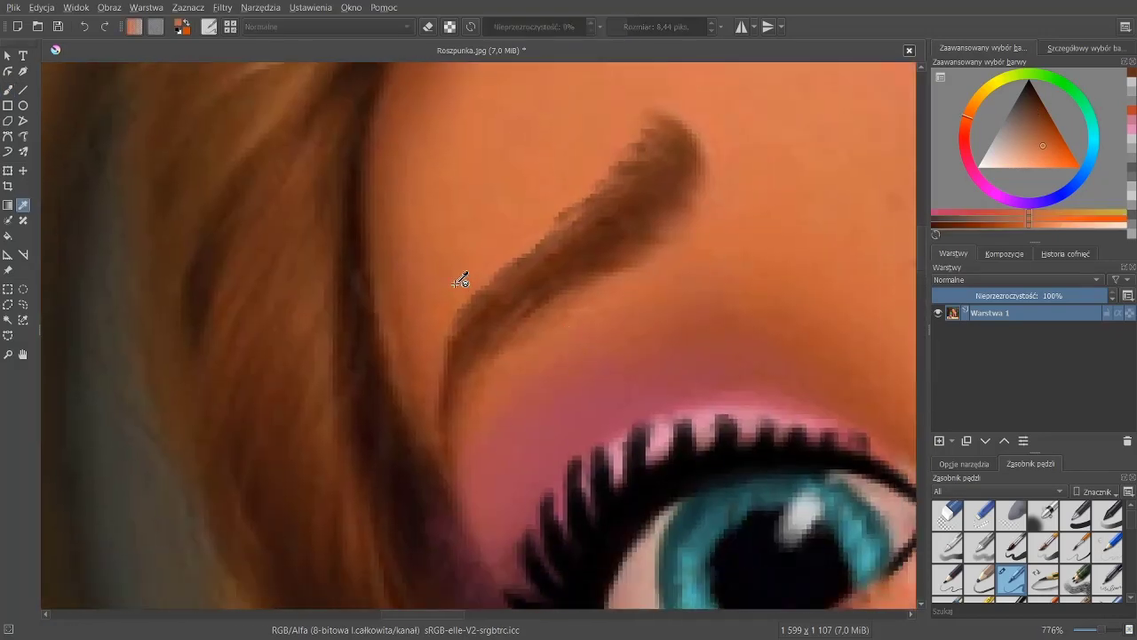
{"action": "left_click_drag", "start_coordinate": [497, 324], "coordinate": [462, 301]}
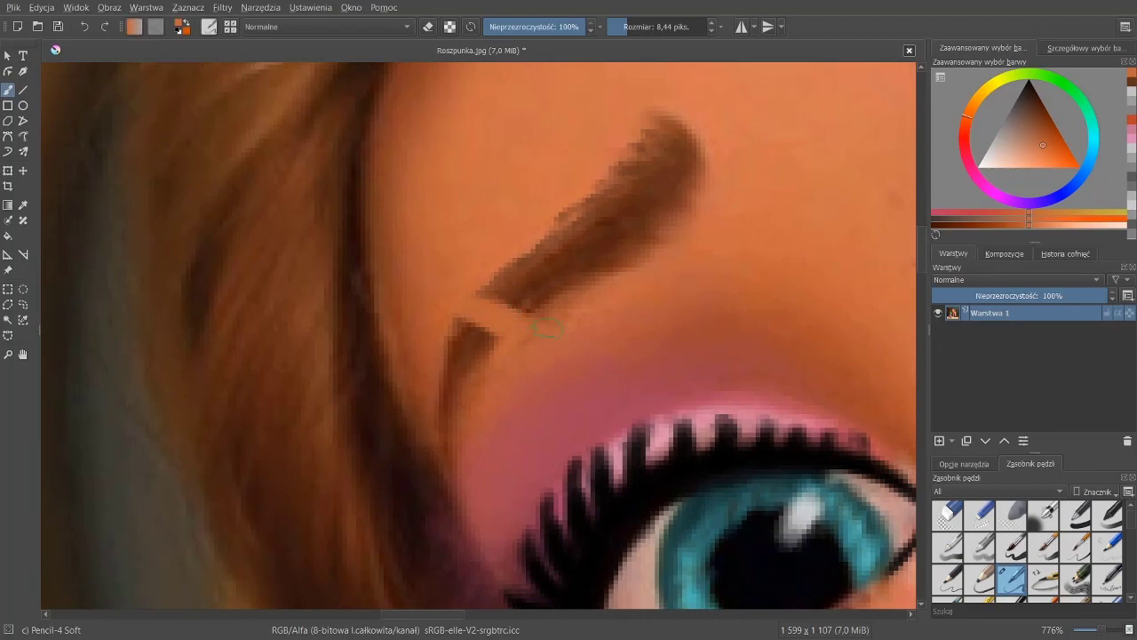
{"action": "scroll", "coordinate": [547, 329], "scroll_direction": "down", "scroll_amount": 5}
{"action": "scroll", "coordinate": [533, 284], "scroll_direction": "up", "scroll_amount": 5}
{"action": "left_click", "coordinate": [549, 277], "text": "ctrl"}
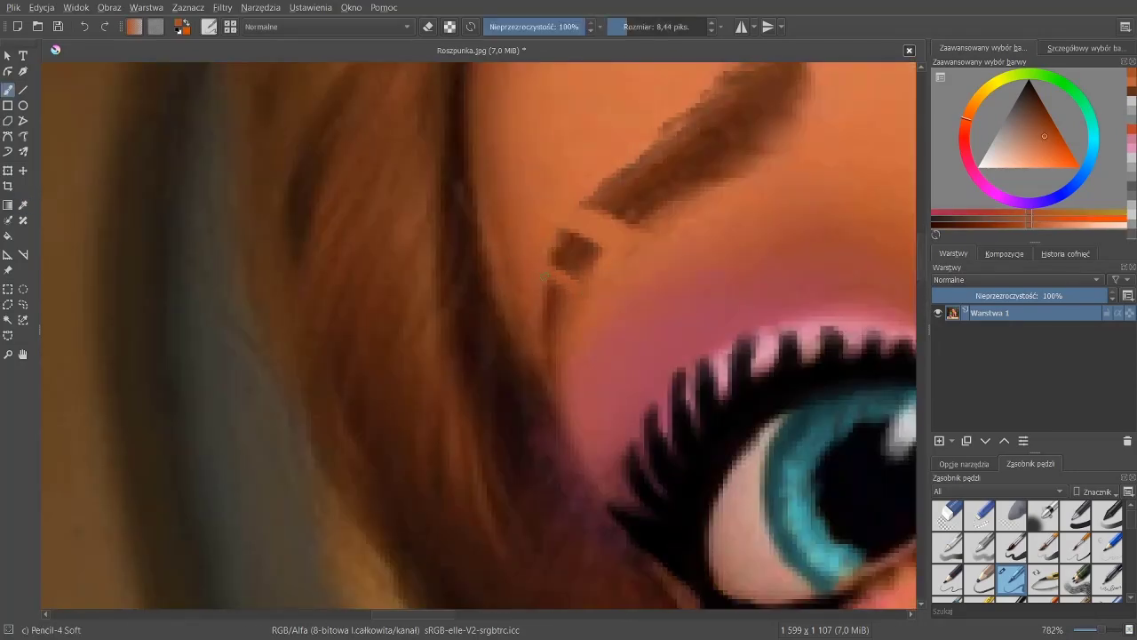
{"action": "scroll", "coordinate": [675, 418], "scroll_direction": "down", "scroll_amount": 5}
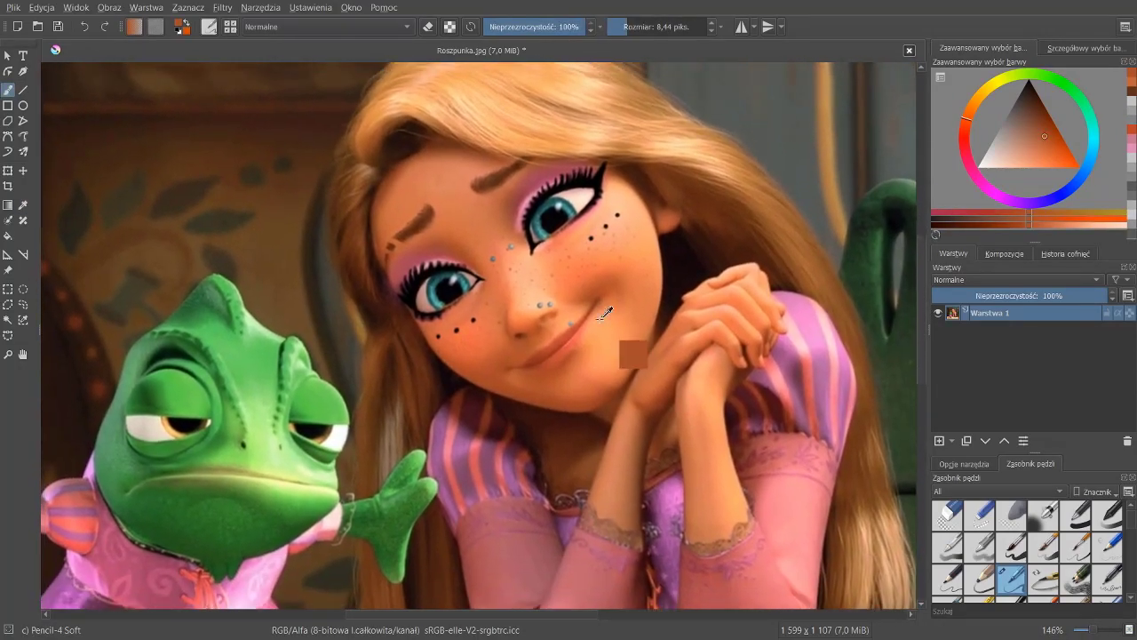
{"action": "scroll", "coordinate": [615, 343], "scroll_direction": "up", "scroll_amount": 4}
Step: Set the foreground to black and draw the small leaf tattoo beside the right eye
{"action": "scroll", "coordinate": [615, 343], "scroll_direction": "down", "scroll_amount": 1}
{"action": "left_click_drag", "start_coordinate": [1029, 111], "coordinate": [1029, 81]}
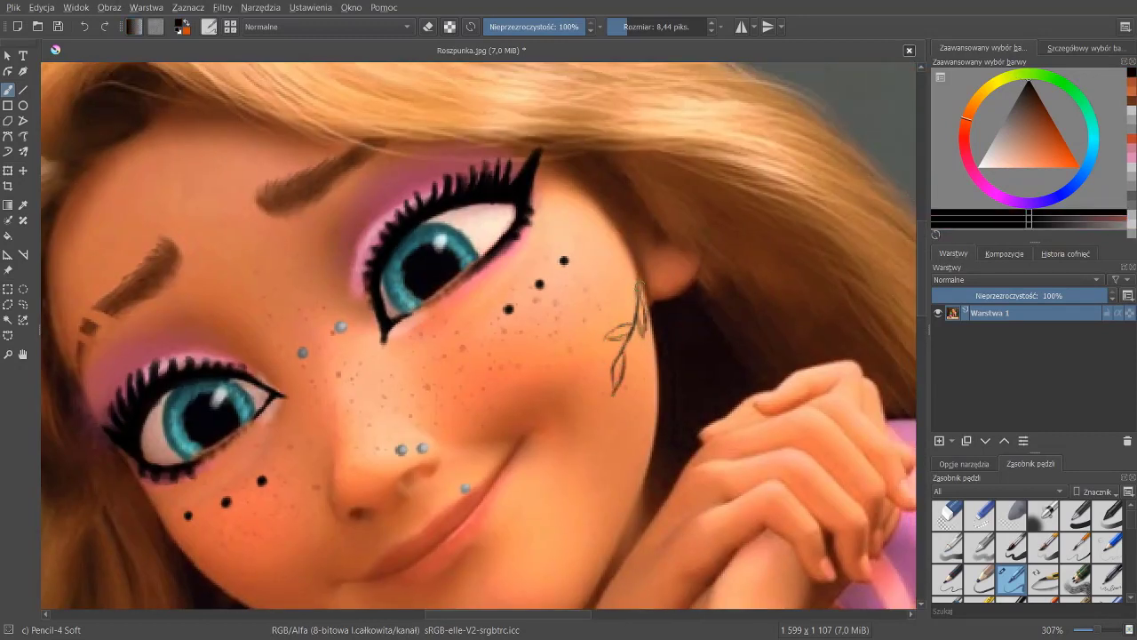
{"action": "scroll", "coordinate": [647, 355], "scroll_direction": "down", "scroll_amount": 5}
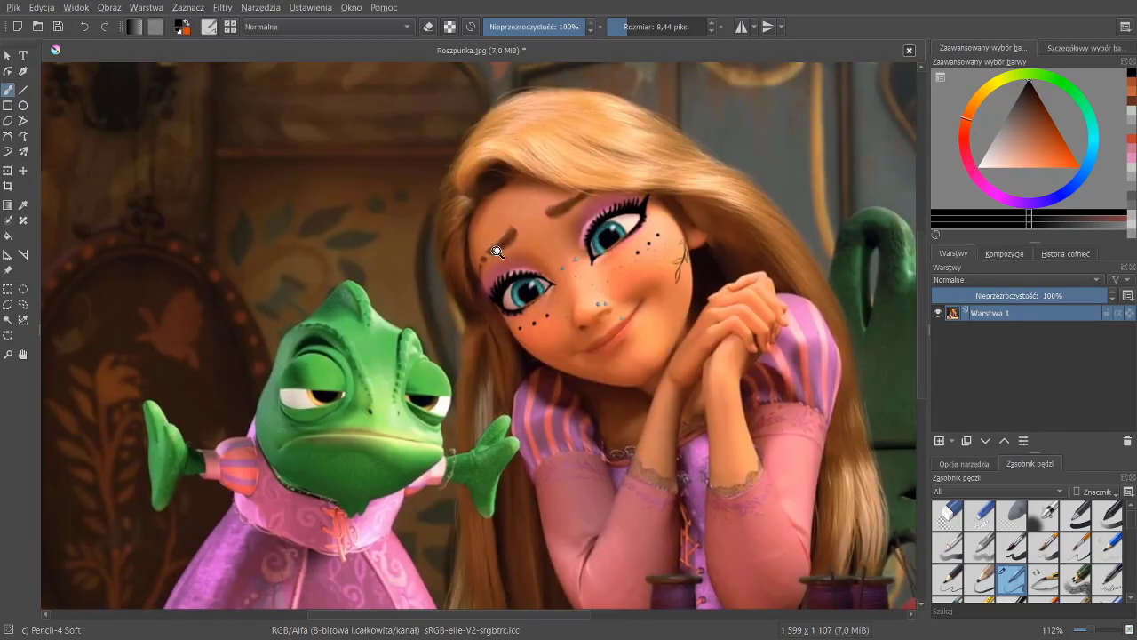
{"action": "scroll", "coordinate": [646, 356], "scroll_direction": "down", "scroll_amount": 2}
Step: Pick bright green in the colour selector for the hair
{"action": "scroll", "coordinate": [441, 208], "scroll_direction": "up", "scroll_amount": 1}
{"action": "scroll", "coordinate": [441, 209], "scroll_direction": "up", "scroll_amount": 2}
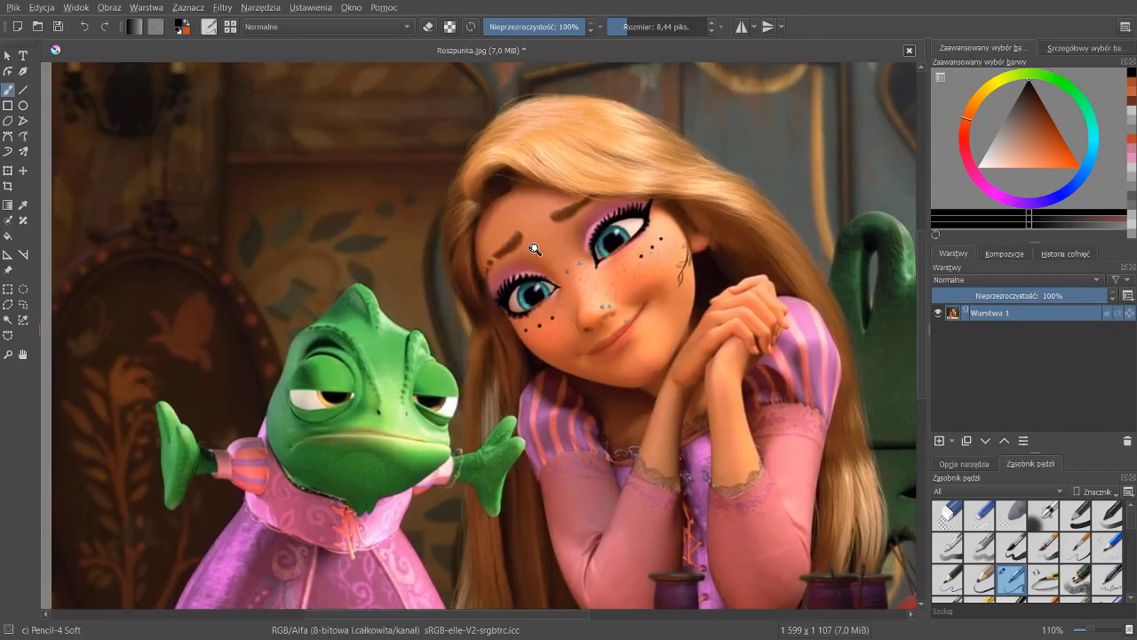
{"action": "scroll", "coordinate": [441, 209], "scroll_direction": "up", "scroll_amount": 1}
{"action": "left_click", "coordinate": [1079, 166]}
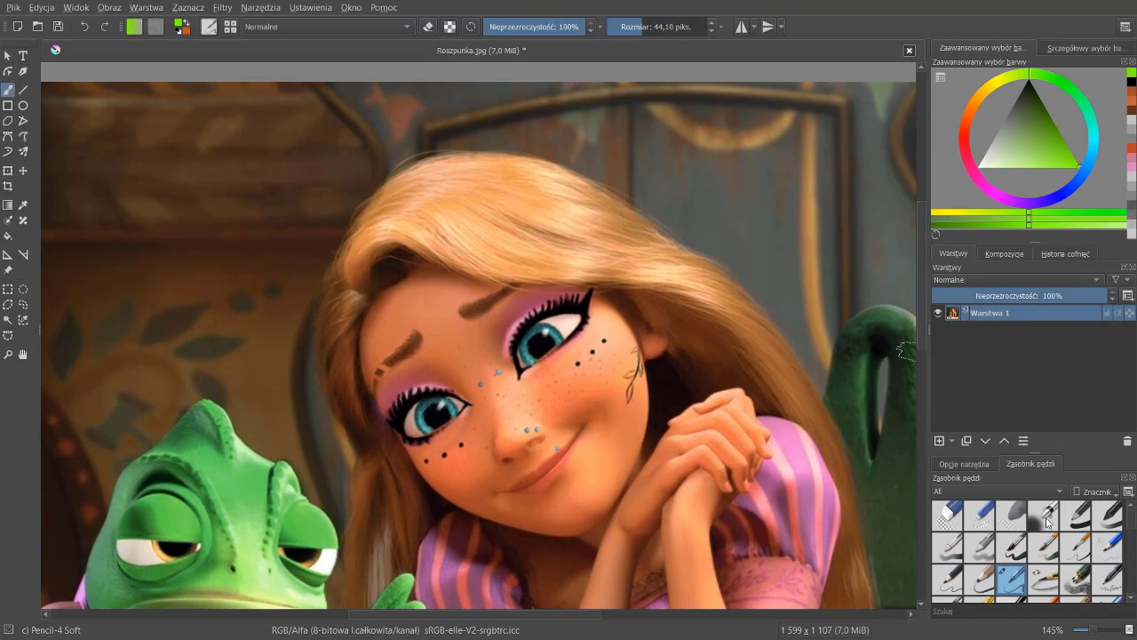
Step: With the Basic-4 Flow Opacity brush, paint green streaks down the right-side hair
{"action": "left_click", "coordinate": [979, 547]}
{"action": "left_click_drag", "start_coordinate": [430, 236], "coordinate": [802, 402]}
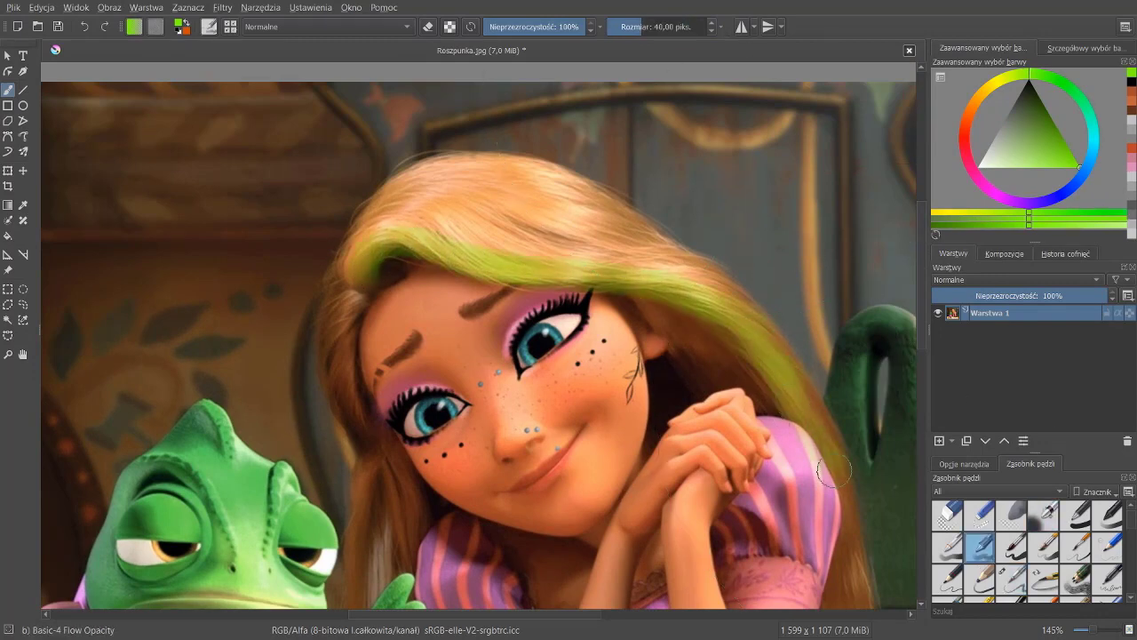
{"action": "scroll", "coordinate": [799, 400], "scroll_direction": "down", "scroll_amount": 3}
{"action": "left_click_drag", "start_coordinate": [778, 342], "coordinate": [804, 542]}
{"action": "scroll", "coordinate": [800, 488], "scroll_direction": "down", "scroll_amount": 2}
{"action": "left_click_drag", "start_coordinate": [715, 408], "coordinate": [733, 498]}
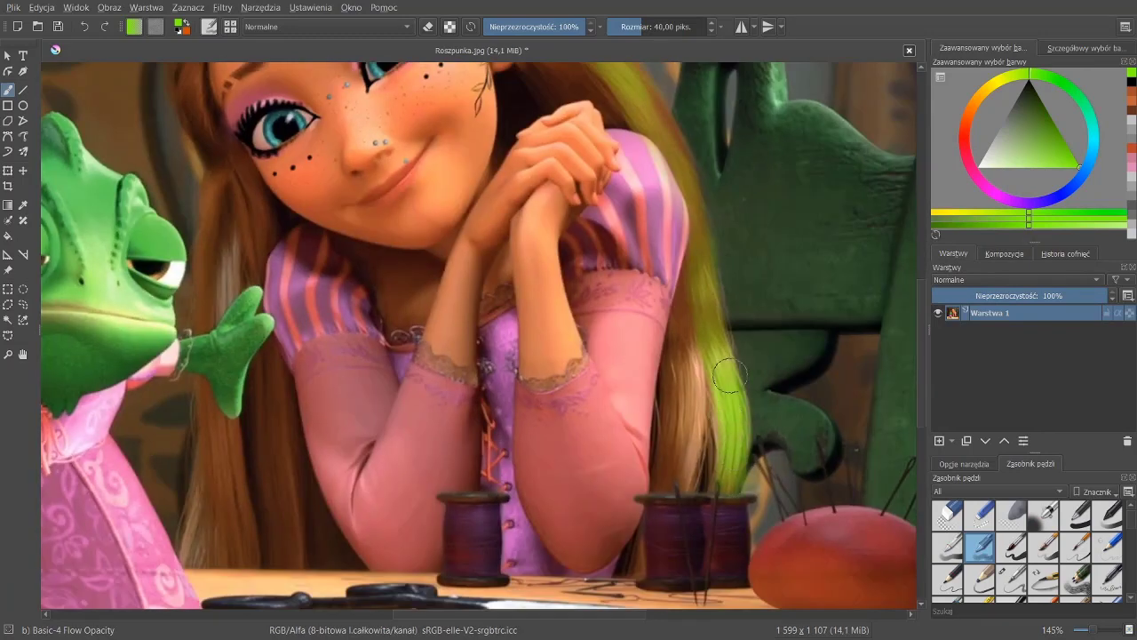
{"action": "left_click_drag", "start_coordinate": [730, 375], "coordinate": [703, 233]}
{"action": "scroll", "coordinate": [693, 193], "scroll_direction": "up", "scroll_amount": 2}
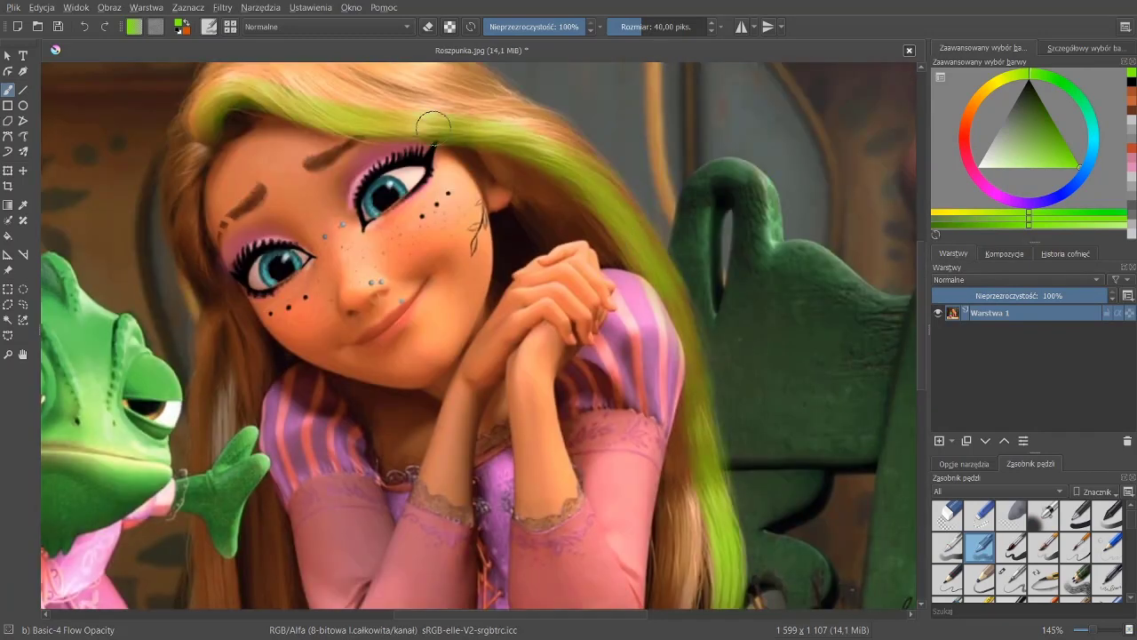
{"action": "scroll", "coordinate": [221, 126], "scroll_direction": "up", "scroll_amount": 1}
Step: Paint yellow streaks over the green hair and down the lower strands
{"action": "left_click", "coordinate": [998, 80]}
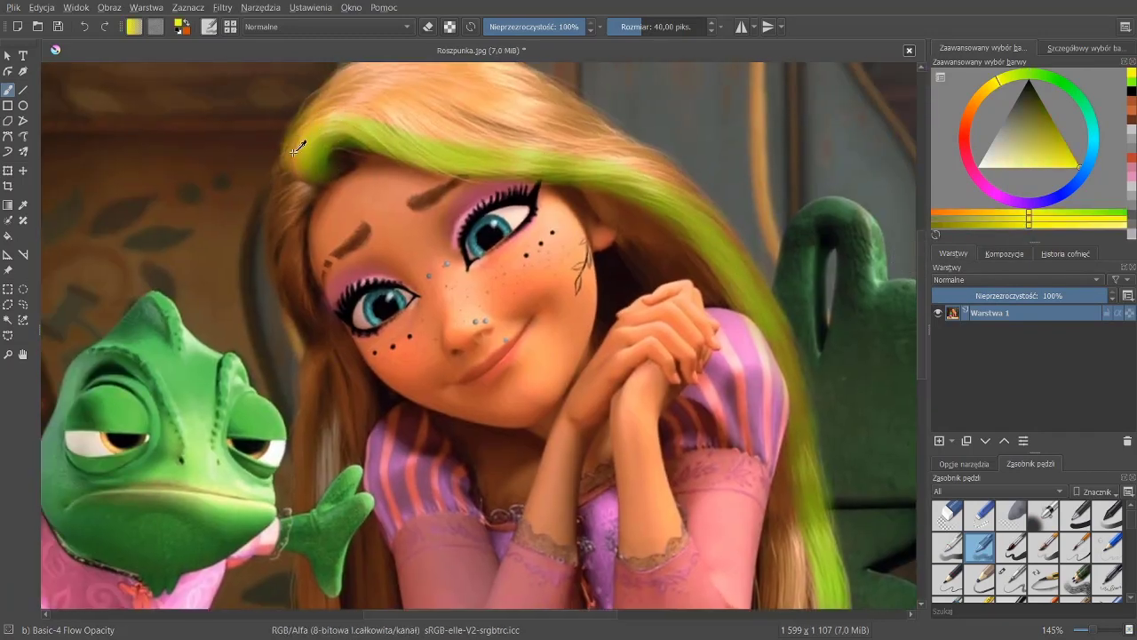
{"action": "left_click_drag", "start_coordinate": [364, 114], "coordinate": [720, 285]}
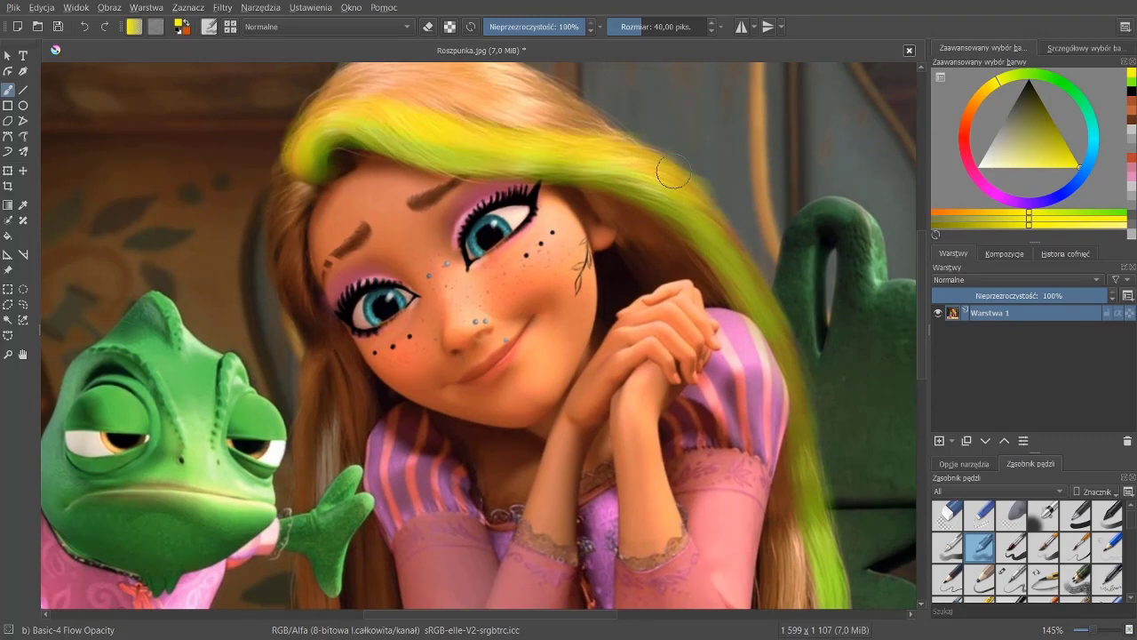
{"action": "scroll", "coordinate": [690, 182], "scroll_direction": "down", "scroll_amount": 2}
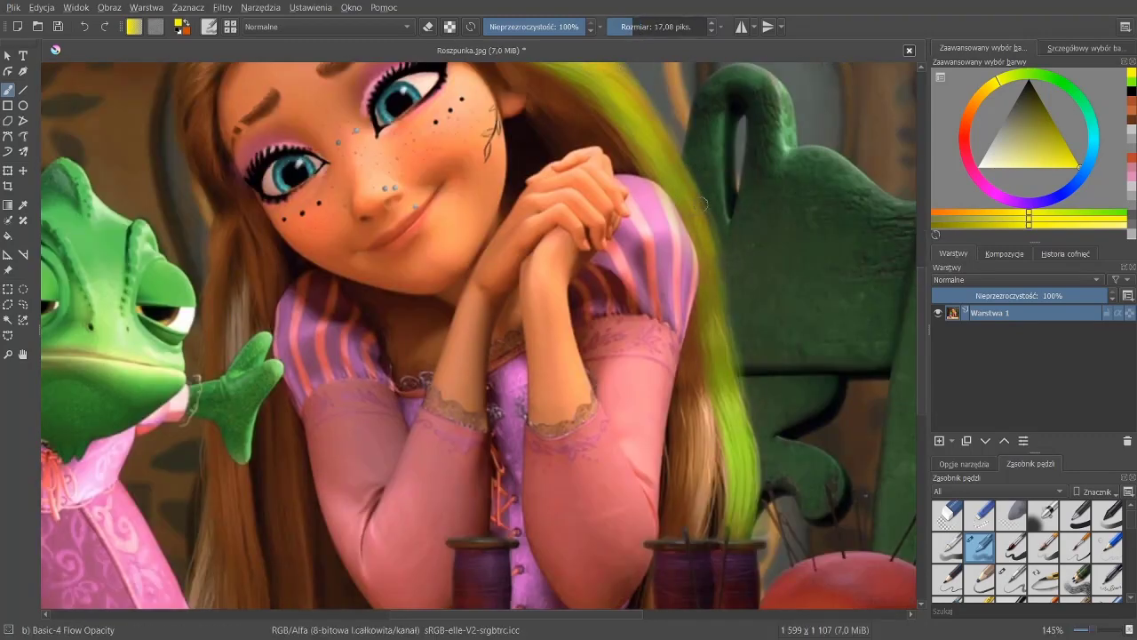
{"action": "left_click_drag", "start_coordinate": [642, 39], "coordinate": [636, 39]}
{"action": "left_click_drag", "start_coordinate": [695, 347], "coordinate": [724, 525]}
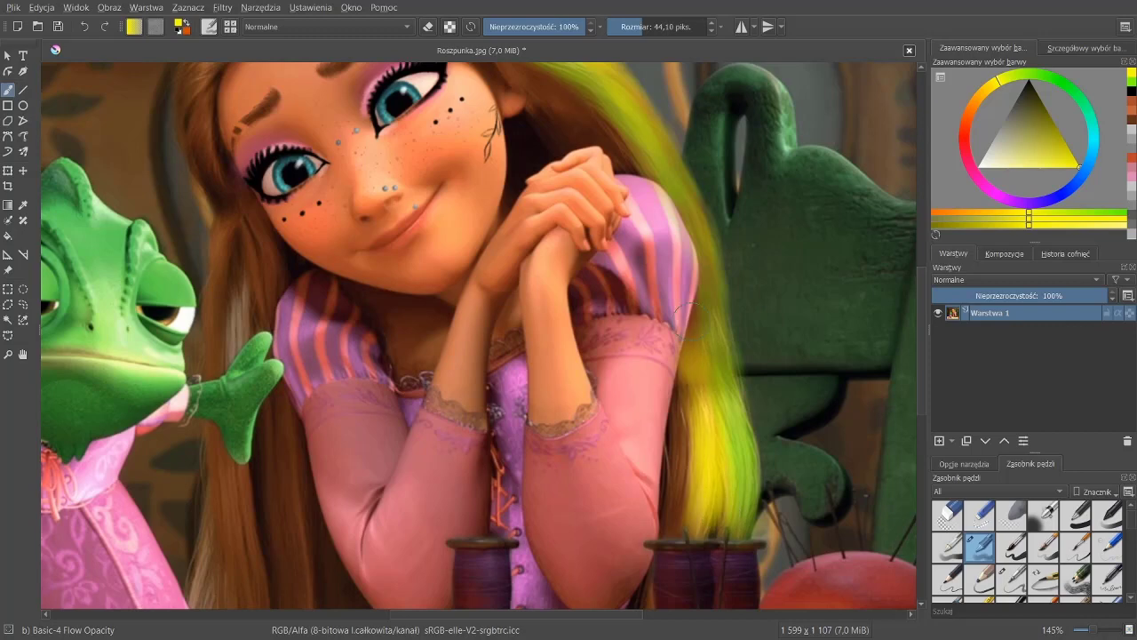
{"action": "left_click_drag", "start_coordinate": [476, 134], "coordinate": [685, 245]}
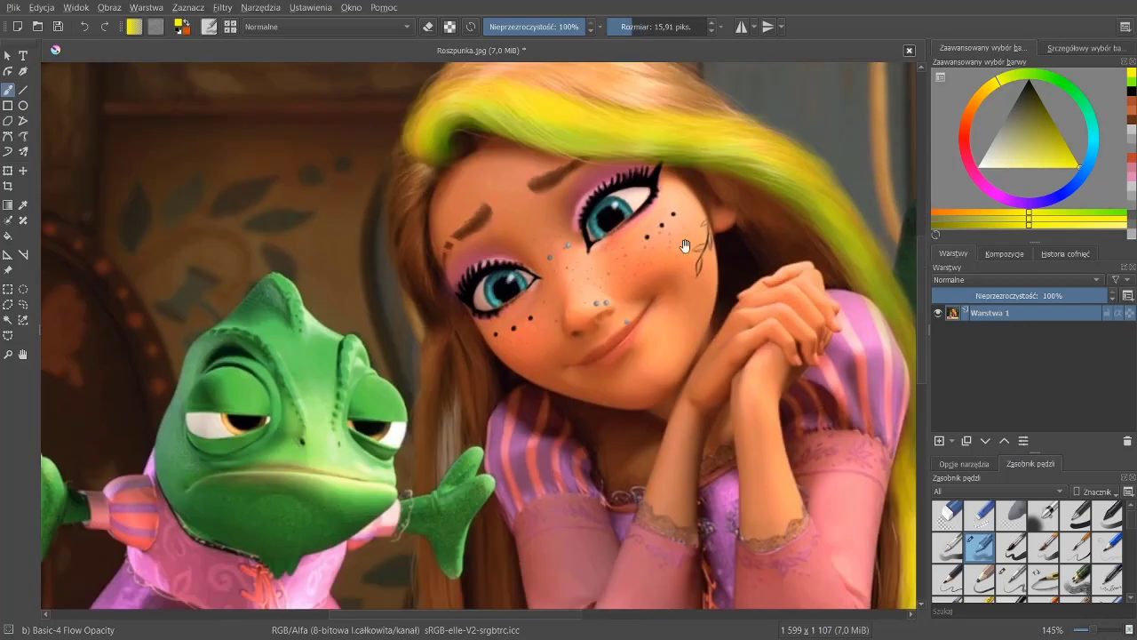
Step: Add orange streaks across the top of the hair and down its length
{"action": "left_click", "coordinate": [974, 102]}
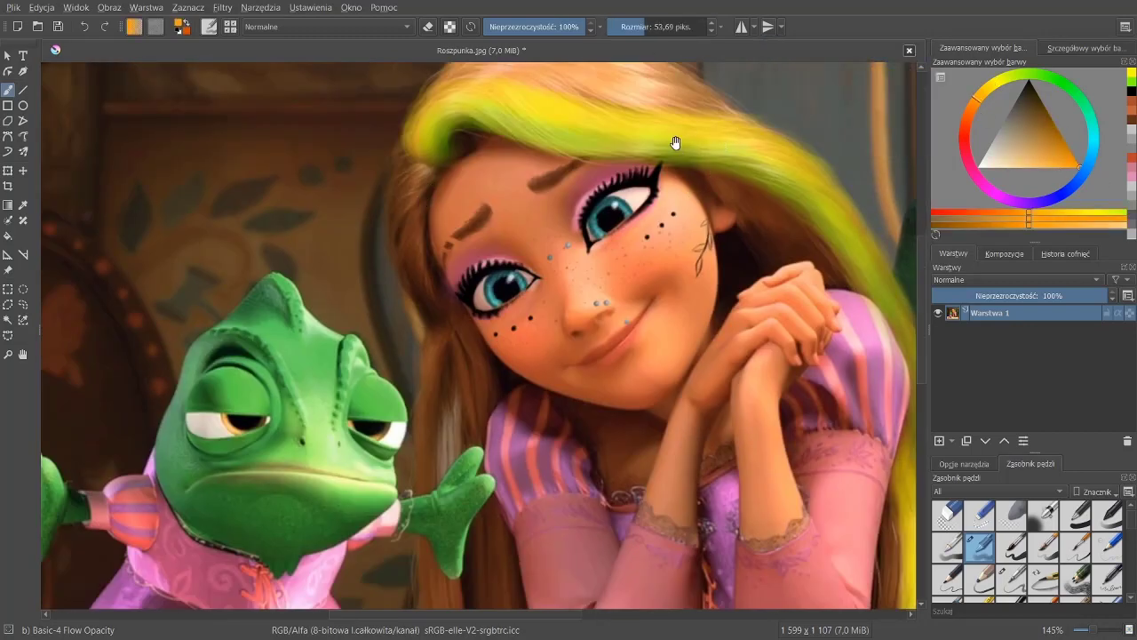
{"action": "scroll", "coordinate": [425, 142], "scroll_direction": "up", "scroll_amount": 2}
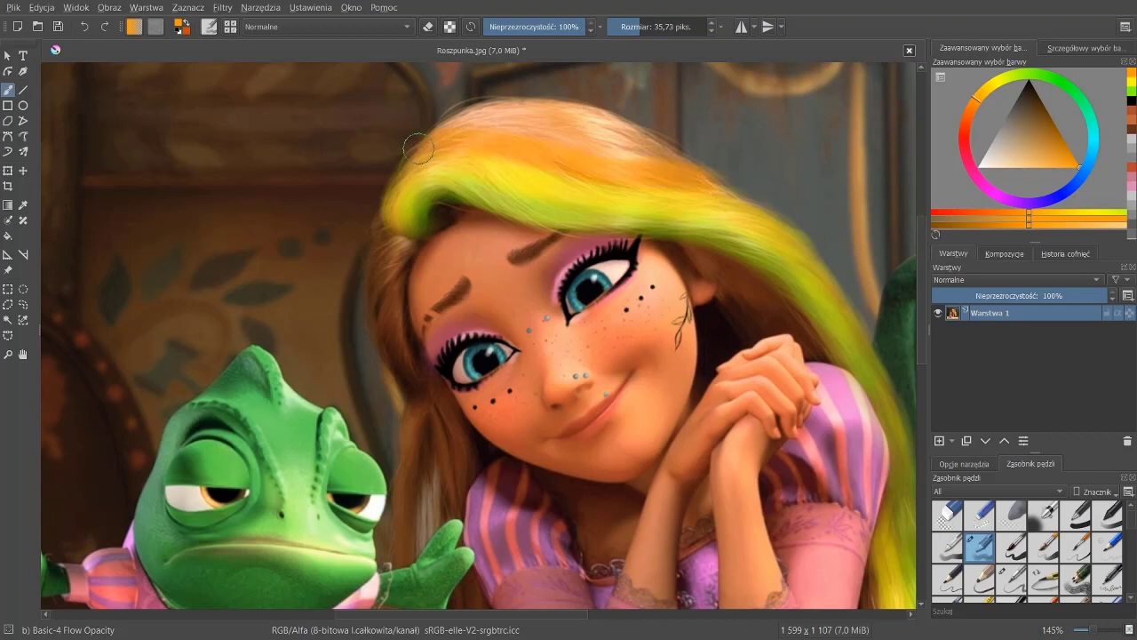
{"action": "mouse_move", "coordinate": [448, 131]}
{"action": "left_mouse_down"}
{"action": "mouse_move", "coordinate": [657, 162]}
{"action": "mouse_move", "coordinate": [460, 135]}
{"action": "left_mouse_up"}
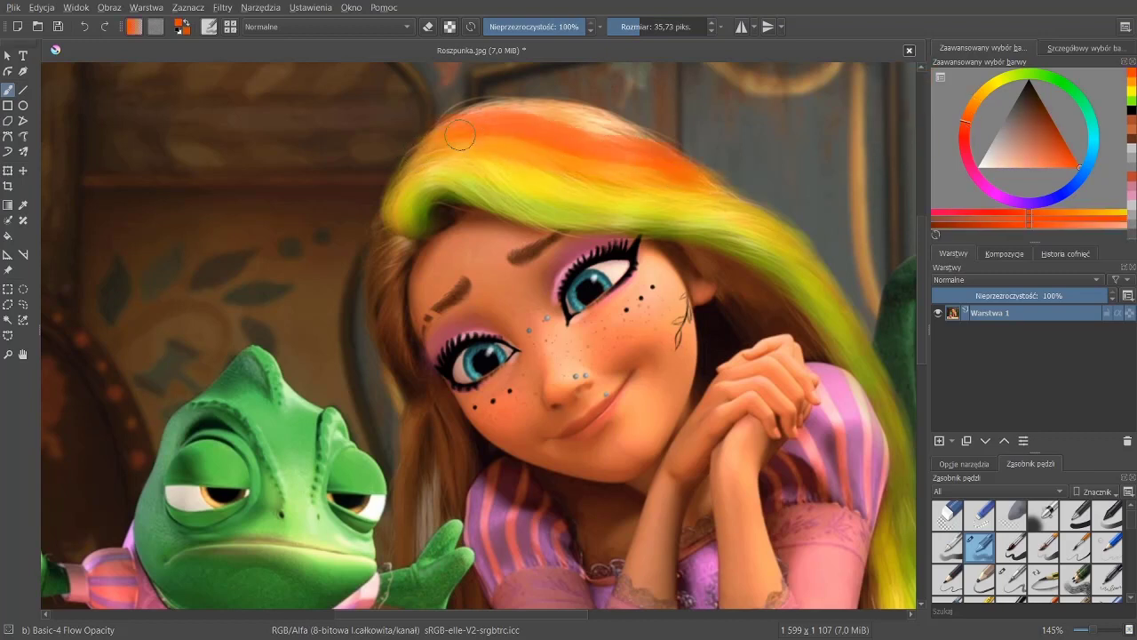
{"action": "left_click_drag", "start_coordinate": [694, 222], "coordinate": [799, 331]}
Step: Paint a yellow streak and an orange-red streak along the left hair strand
{"action": "left_click", "coordinate": [816, 357], "text": "ctrl"}
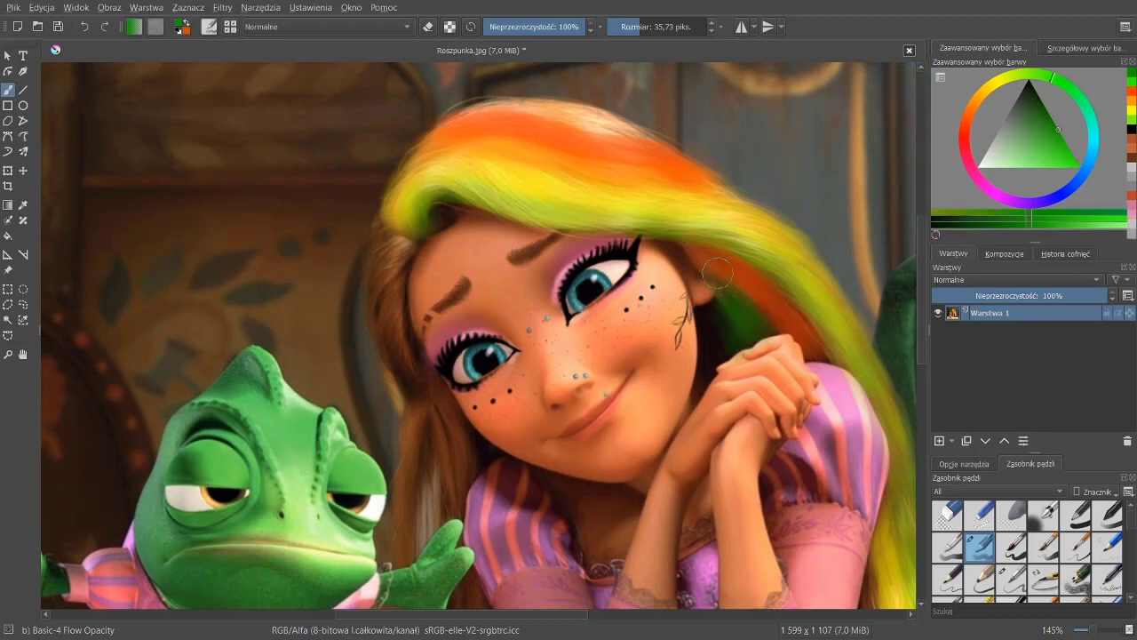
{"action": "left_click_drag", "start_coordinate": [968, 102], "coordinate": [996, 79]}
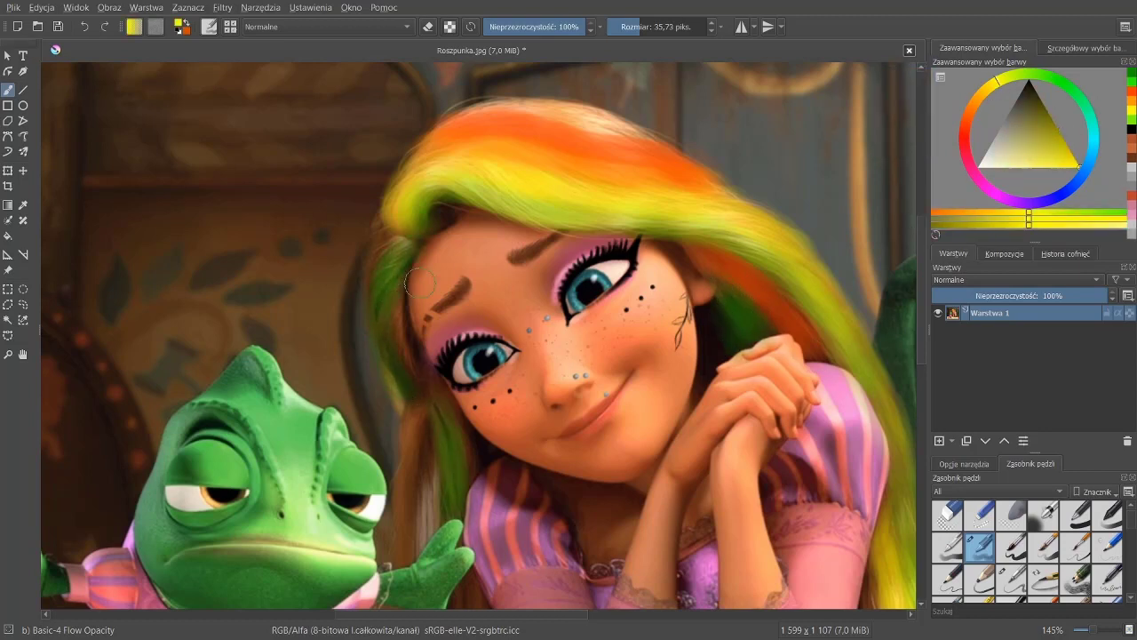
{"action": "left_click_drag", "start_coordinate": [404, 285], "coordinate": [401, 291]}
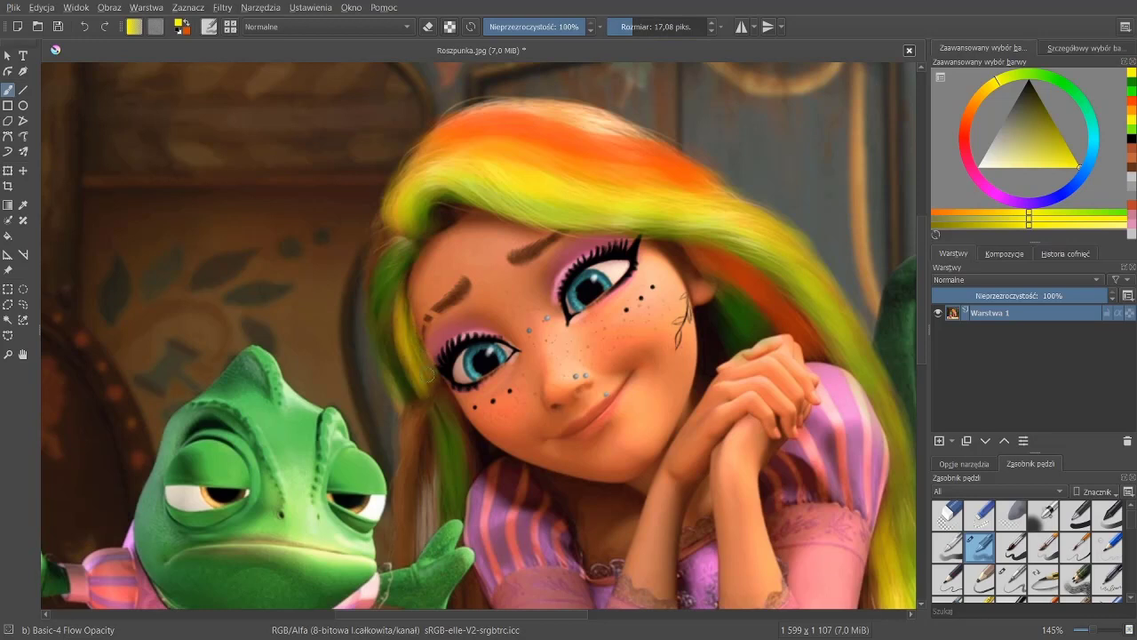
{"action": "left_click", "coordinate": [964, 126]}
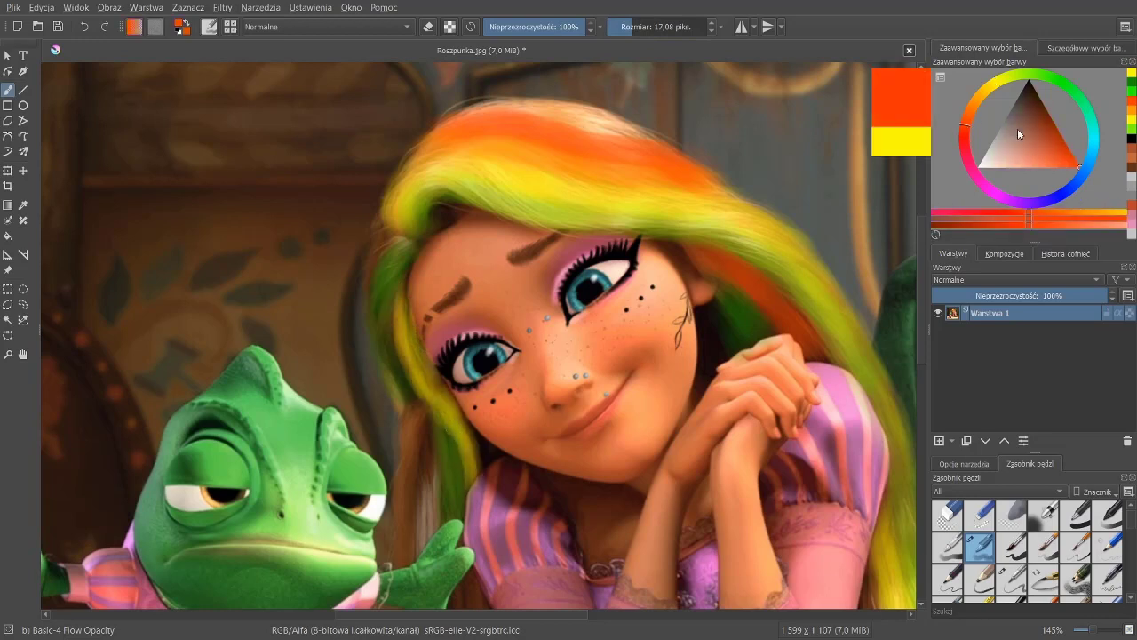
{"action": "left_click_drag", "start_coordinate": [622, 27], "coordinate": [665, 14]}
{"action": "left_click_drag", "start_coordinate": [386, 238], "coordinate": [370, 267]}
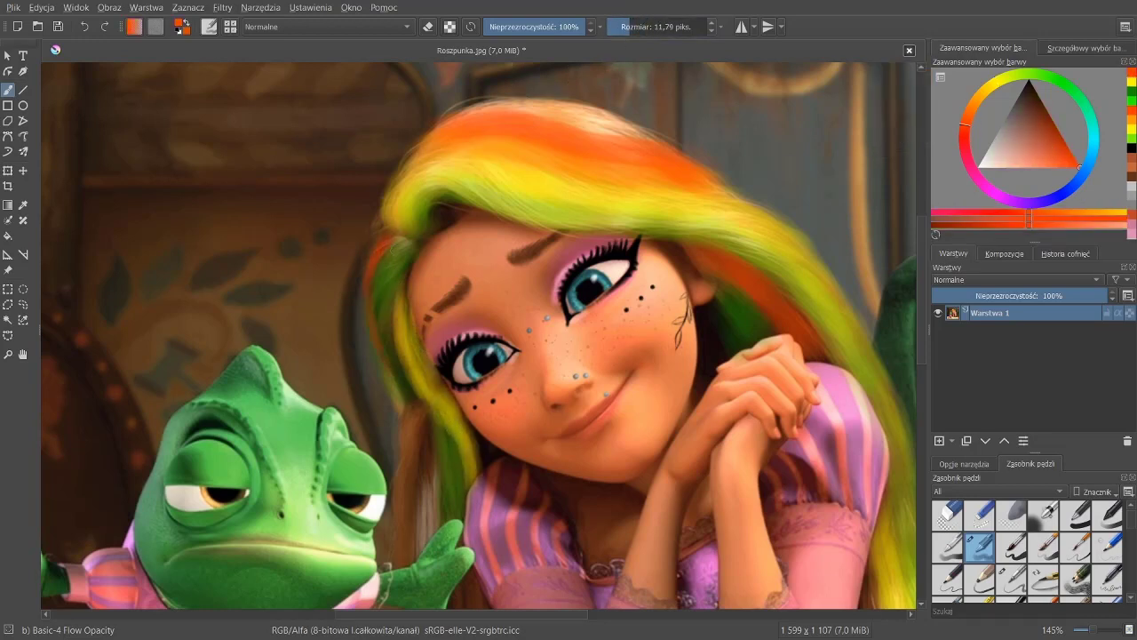
Step: Enlarge the brush and add yellow, green and orange streaks down the lower left strands
{"action": "scroll", "coordinate": [427, 400], "scroll_direction": "down", "scroll_amount": 1}
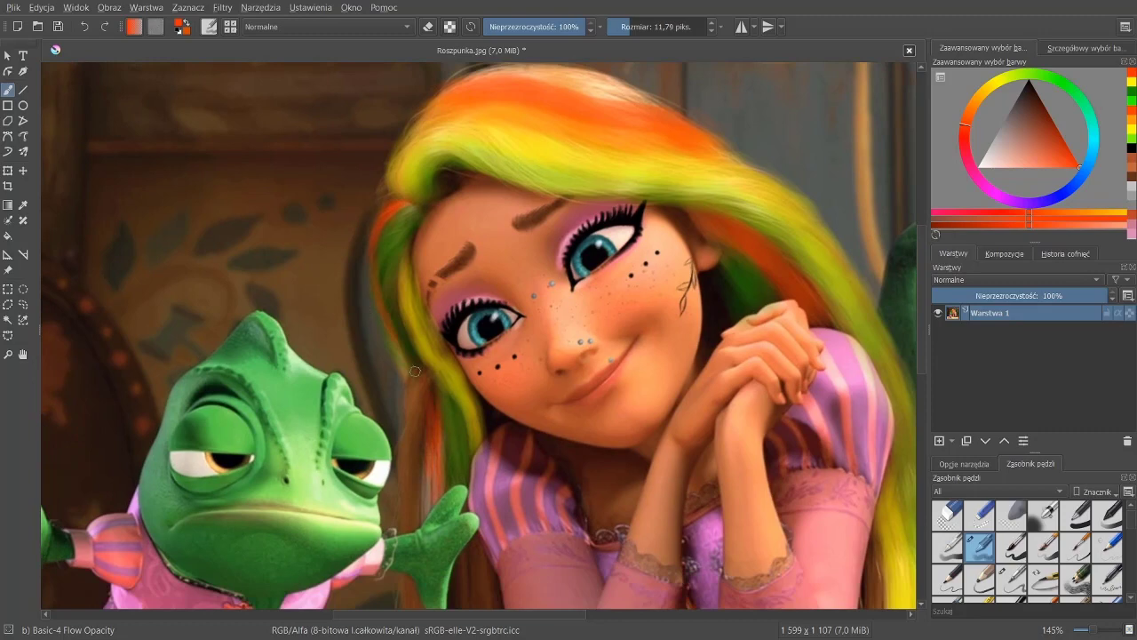
{"action": "scroll", "coordinate": [426, 414], "scroll_direction": "down", "scroll_amount": 2}
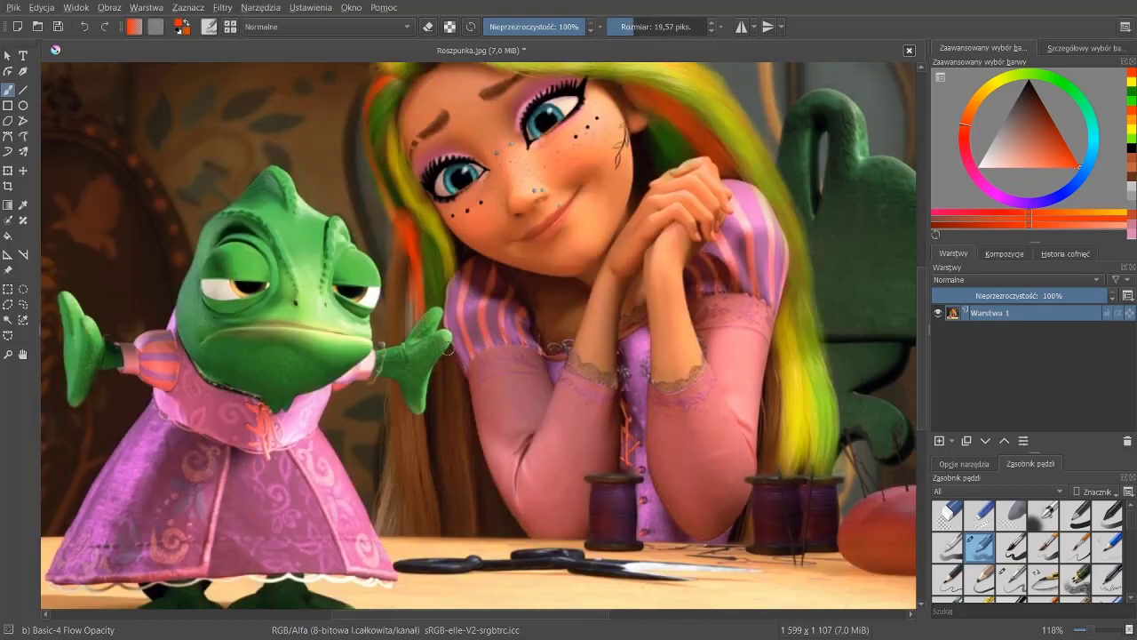
{"action": "left_click", "coordinate": [725, 206], "text": "ctrl"}
{"action": "key", "text": "]"}
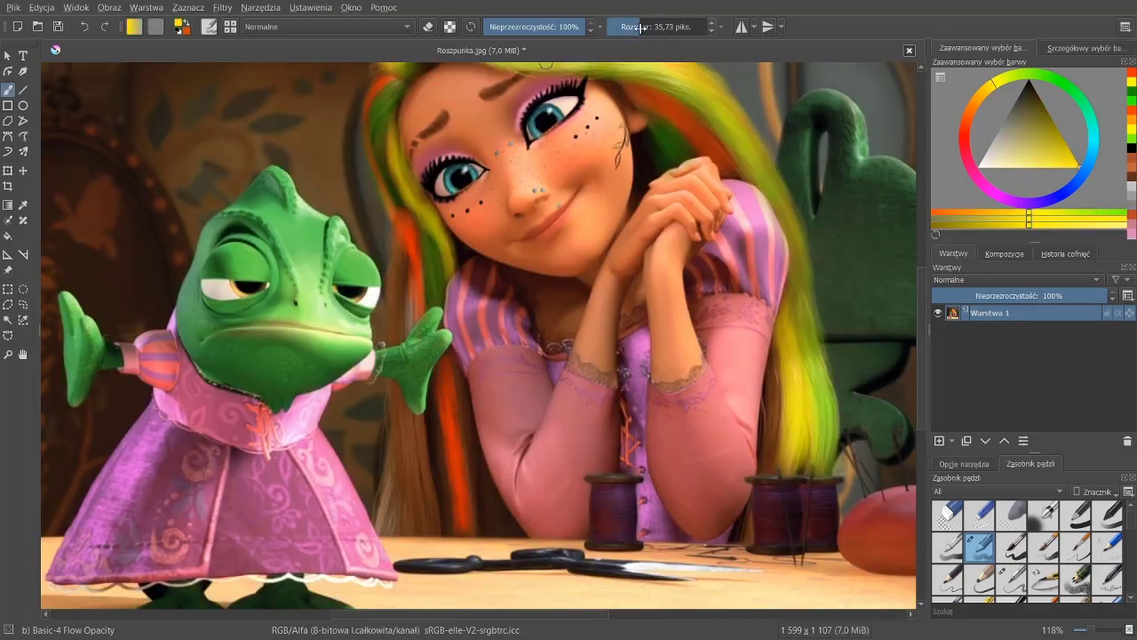
{"action": "mouse_move", "coordinate": [401, 244]}
{"action": "left_mouse_down"}
{"action": "mouse_move", "coordinate": [387, 533]}
{"action": "mouse_move", "coordinate": [391, 400]}
{"action": "mouse_move", "coordinate": [411, 451]}
{"action": "left_mouse_up"}
{"action": "left_click", "coordinate": [710, 118], "text": "ctrl"}
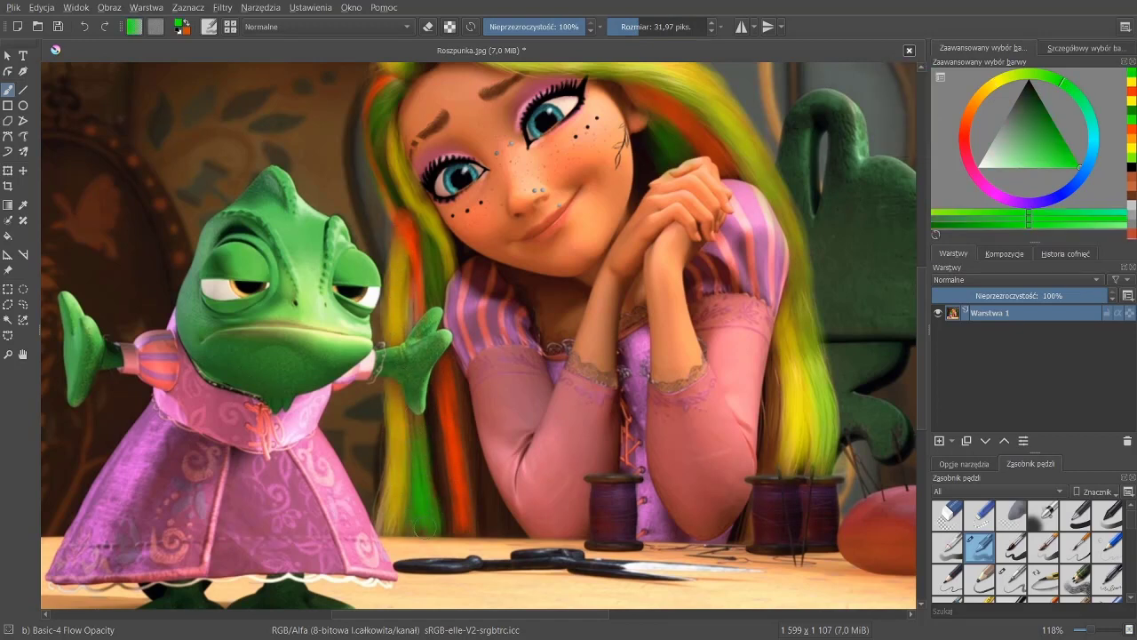
{"action": "left_click_drag", "start_coordinate": [411, 396], "coordinate": [437, 542]}
{"action": "left_click", "coordinate": [458, 391], "text": "ctrl"}
{"action": "left_click_drag", "start_coordinate": [458, 391], "coordinate": [492, 514]}
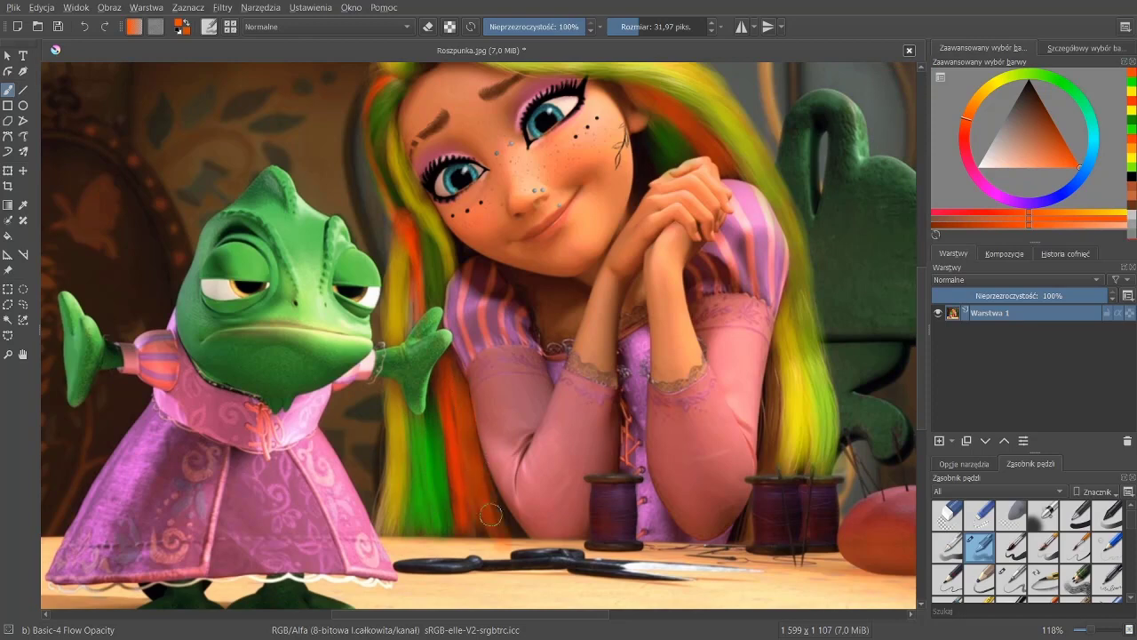
Step: Sample green from the hair and switch to the Pencil-4 Soft brush
{"action": "scroll", "coordinate": [501, 516], "scroll_direction": "down", "scroll_amount": 5}
{"action": "scroll", "coordinate": [512, 233], "scroll_direction": "up", "scroll_amount": 6}
{"action": "left_click", "coordinate": [512, 234], "text": "ctrl"}
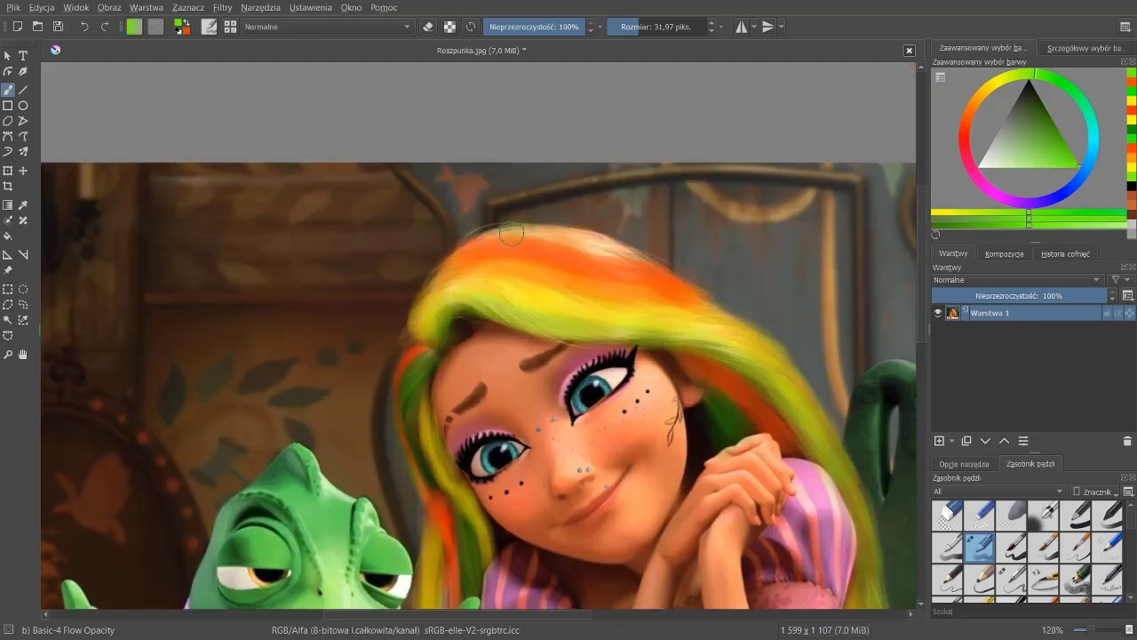
{"action": "scroll", "coordinate": [508, 242], "scroll_direction": "down", "scroll_amount": 5}
{"action": "scroll", "coordinate": [498, 364], "scroll_direction": "up", "scroll_amount": 3}
{"action": "scroll", "coordinate": [375, 277], "scroll_direction": "up", "scroll_amount": 3}
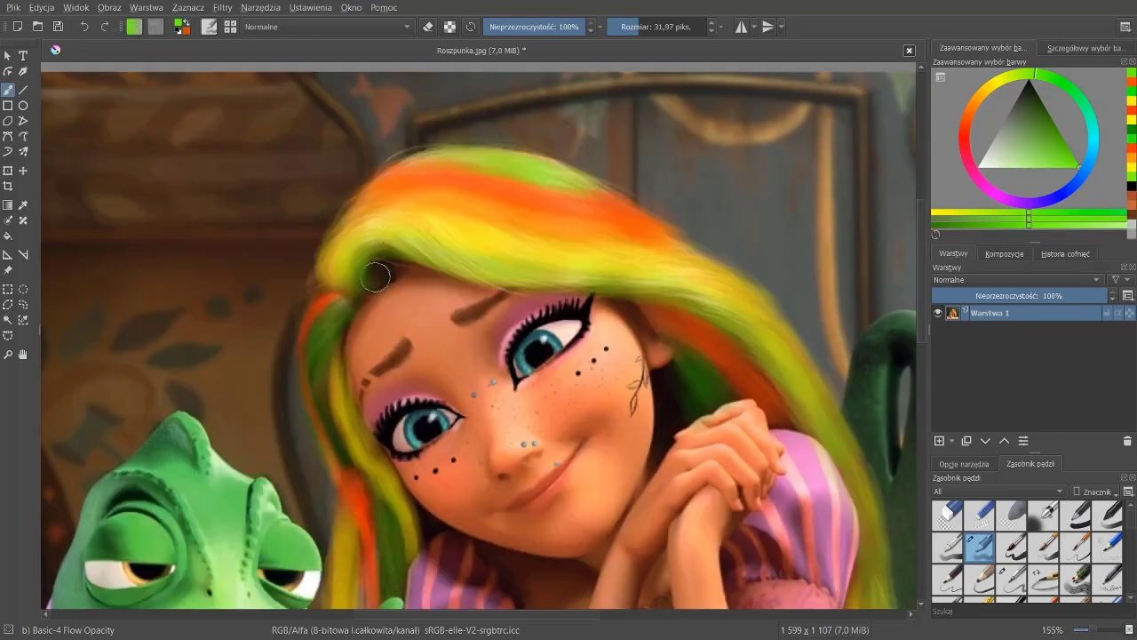
{"action": "key", "text": "slash"}
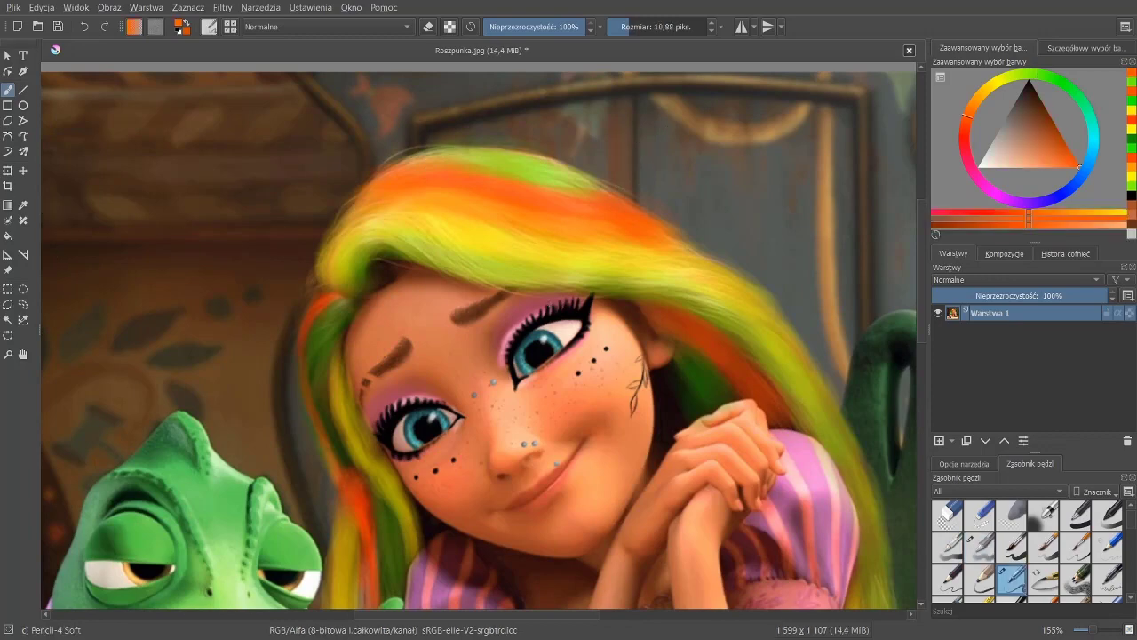
{"action": "scroll", "coordinate": [507, 346], "scroll_direction": "down", "scroll_amount": 4}
{"action": "scroll", "coordinate": [507, 346], "scroll_direction": "up", "scroll_amount": 1}
{"action": "scroll", "coordinate": [508, 346], "scroll_direction": "up", "scroll_amount": 4}
{"action": "scroll", "coordinate": [507, 345], "scroll_direction": "down", "scroll_amount": 3}
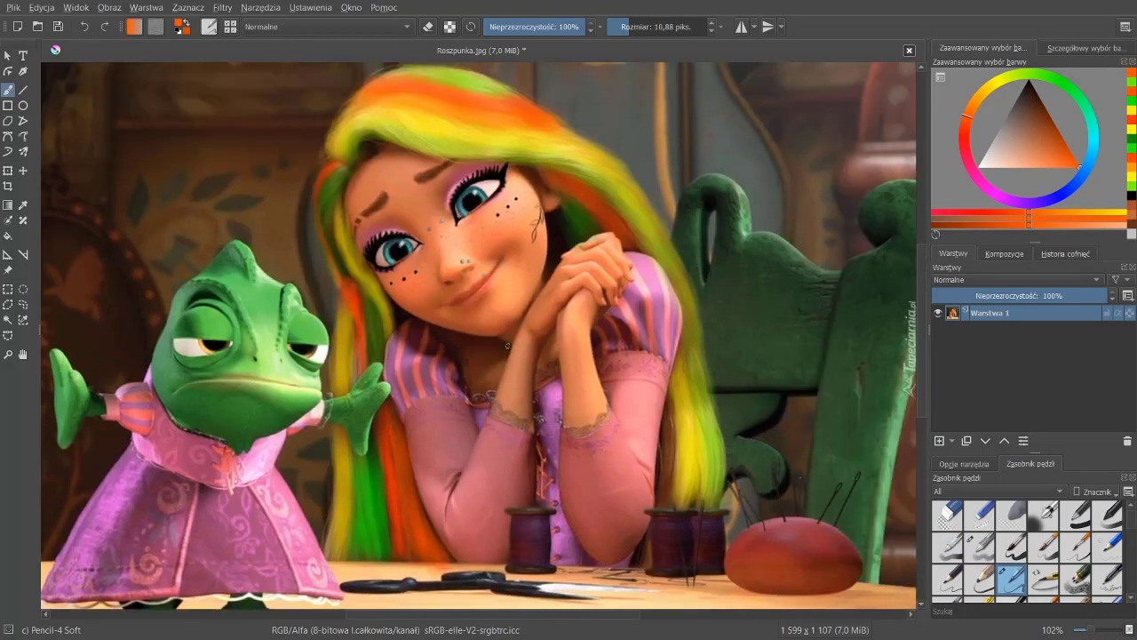
{"action": "scroll", "coordinate": [507, 346], "scroll_direction": "up", "scroll_amount": 3}
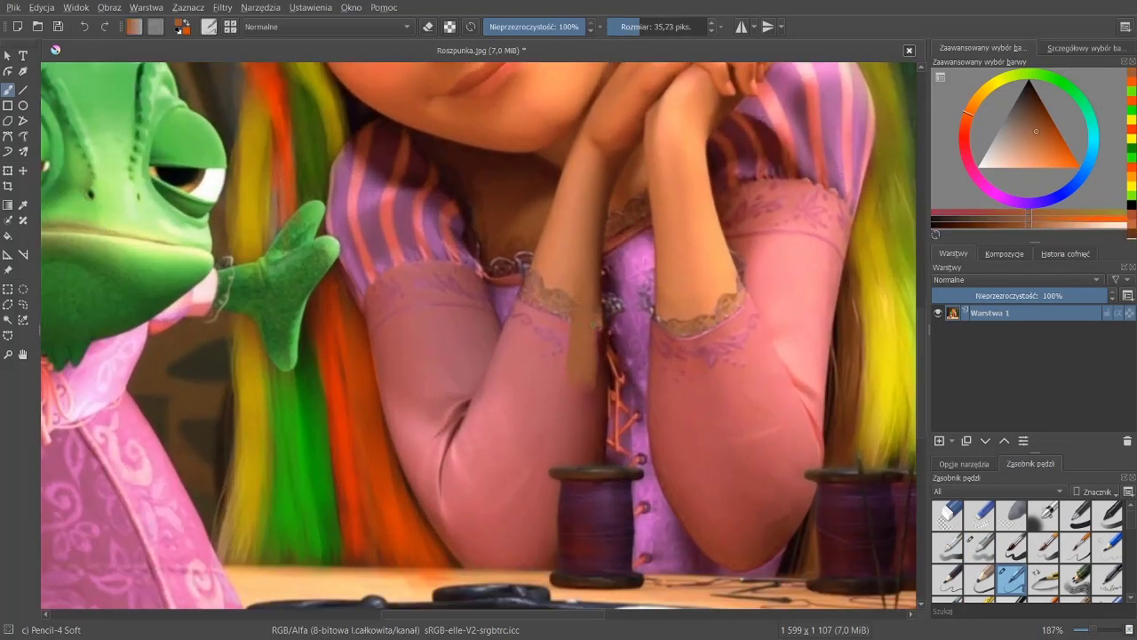
Step: Undo a stray arm stroke, enlarge the brush and paint skin tone over the forearm sleeve
{"action": "left_click_drag", "start_coordinate": [592, 398], "coordinate": [588, 464]}
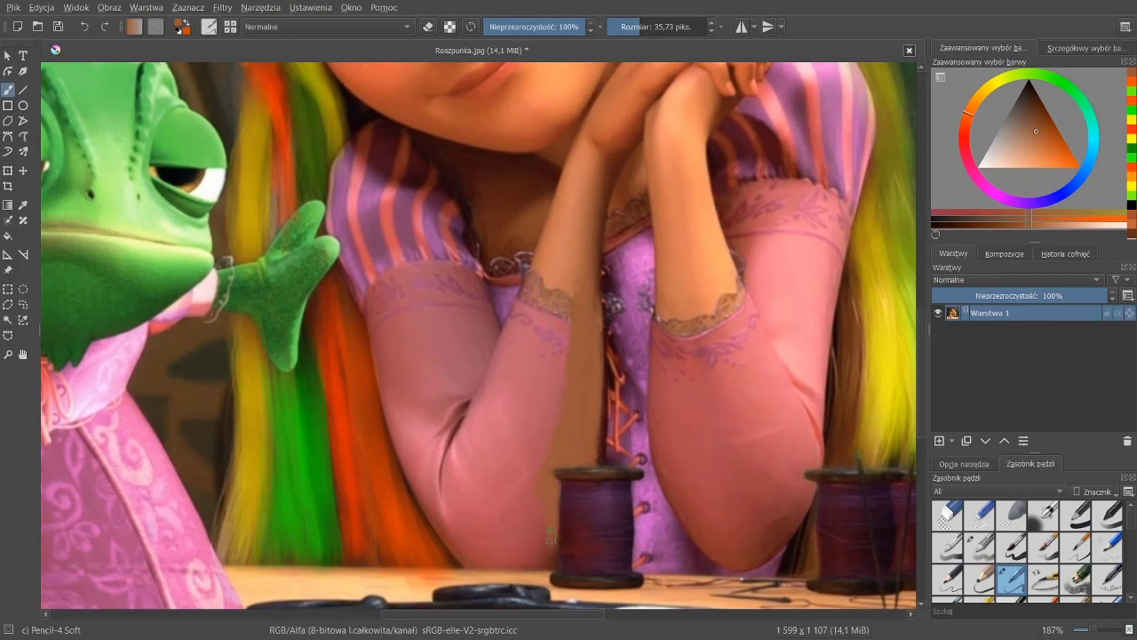
{"action": "key", "text": "ctrl+z"}
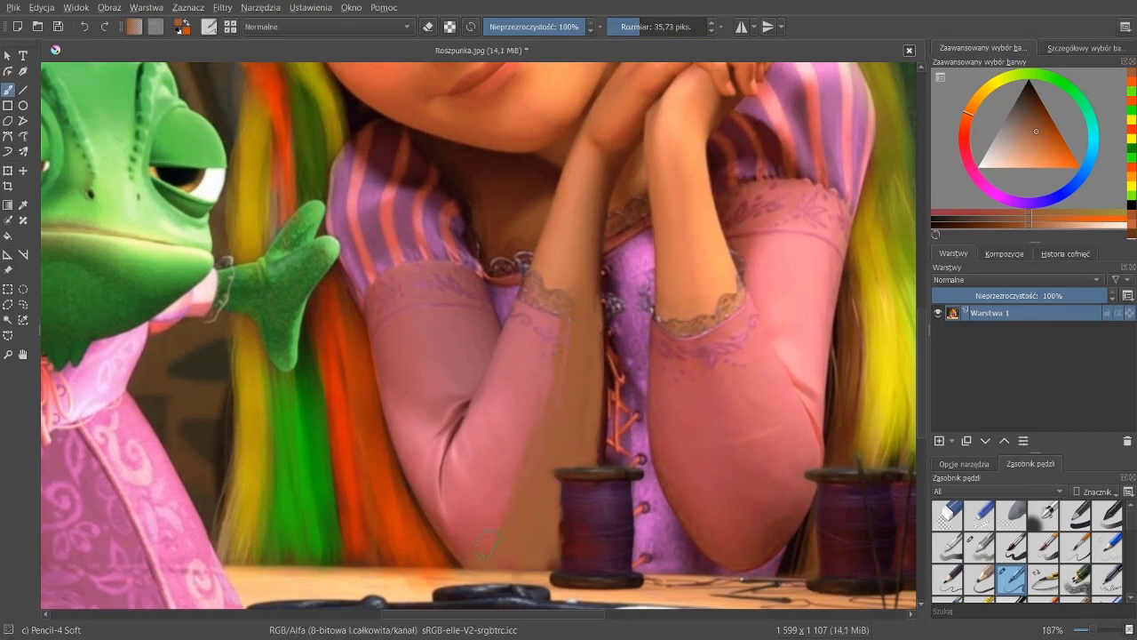
{"action": "key", "text": "bracketright"}
{"action": "key", "text": "k"}
{"action": "left_click_drag", "start_coordinate": [562, 277], "coordinate": [469, 533]}
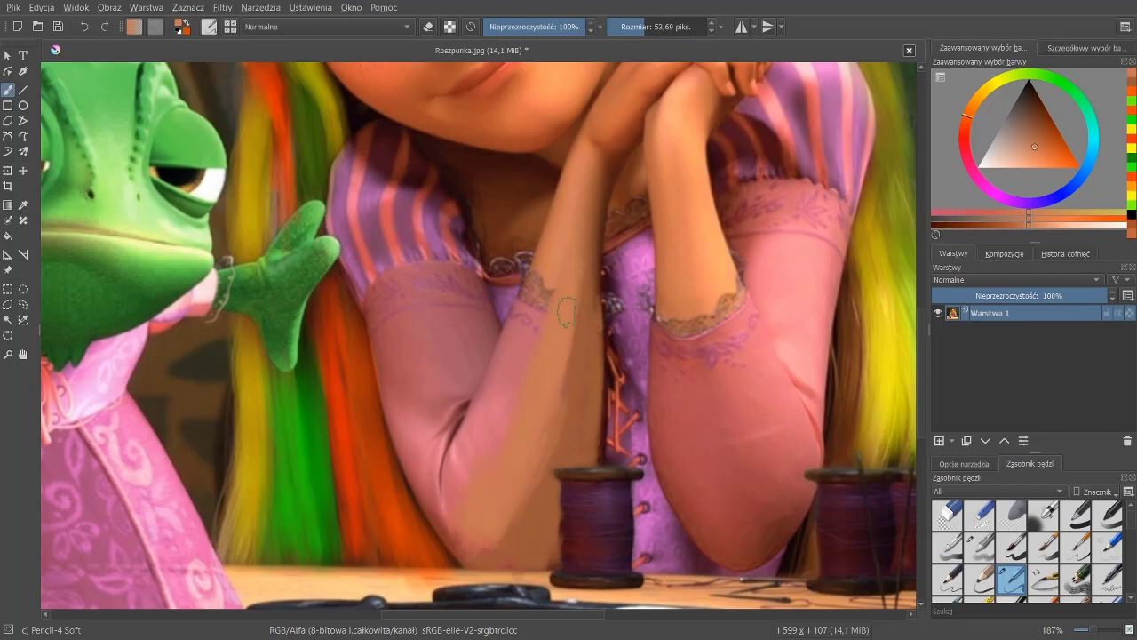
Step: Sample skin tones to shade the forearm and neck with darker and lighter skin
{"action": "left_click", "coordinate": [549, 261], "text": "ctrl"}
{"action": "left_click_drag", "start_coordinate": [533, 338], "coordinate": [464, 503]}
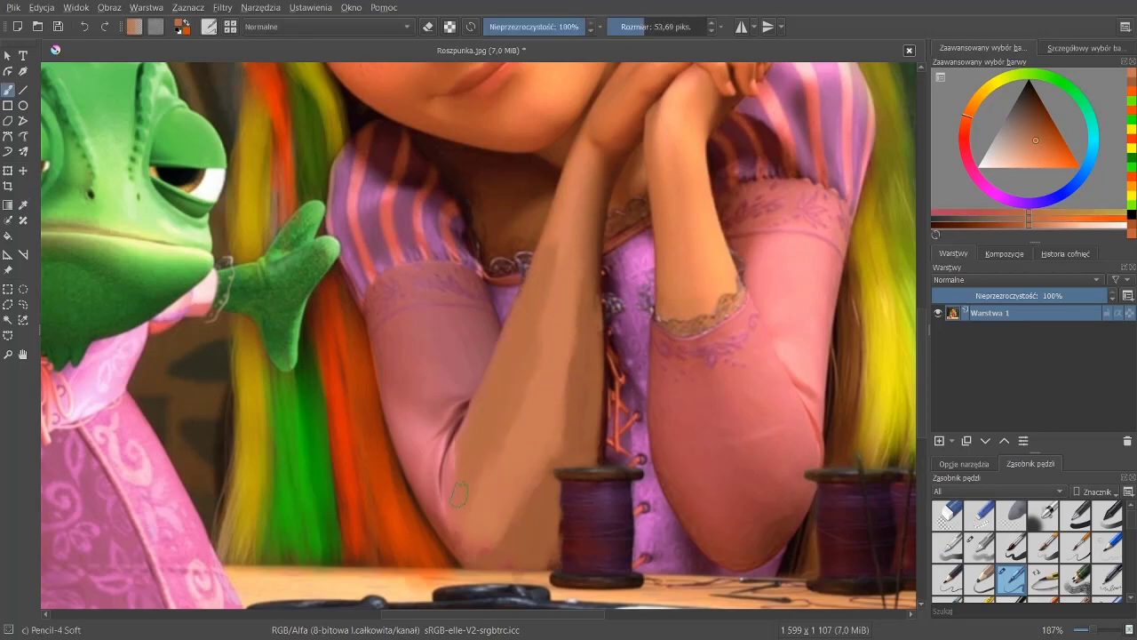
{"action": "left_click", "coordinate": [590, 385], "text": "ctrl"}
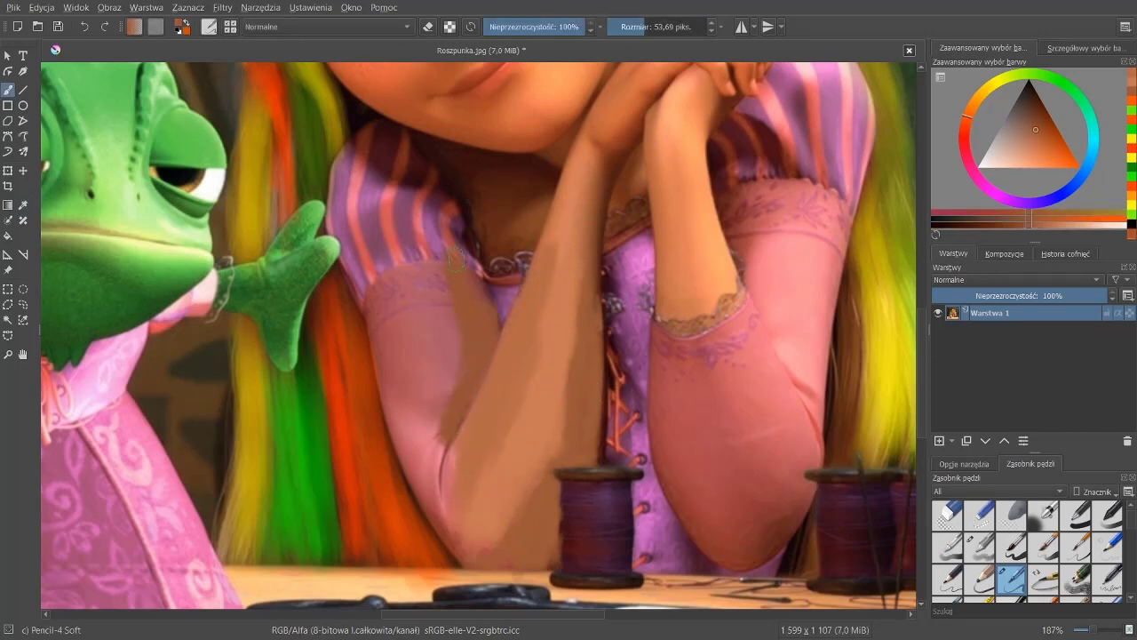
{"action": "left_click", "coordinate": [491, 207], "text": "ctrl"}
{"action": "mouse_move", "coordinate": [503, 218]}
{"action": "left_mouse_down"}
{"action": "mouse_move", "coordinate": [413, 151]}
{"action": "mouse_move", "coordinate": [462, 263]}
{"action": "mouse_move", "coordinate": [484, 544]}
{"action": "mouse_move", "coordinate": [391, 293]}
{"action": "left_mouse_up"}
{"action": "left_click", "coordinate": [460, 295], "text": "ctrl"}
Step: Smooth the repainted shoulder skin with the Blender Blur brush, then return to black
{"action": "scroll", "coordinate": [622, 355], "scroll_direction": "down", "scroll_amount": 3}
{"action": "scroll", "coordinate": [902, 404], "scroll_direction": "up", "scroll_amount": 2}
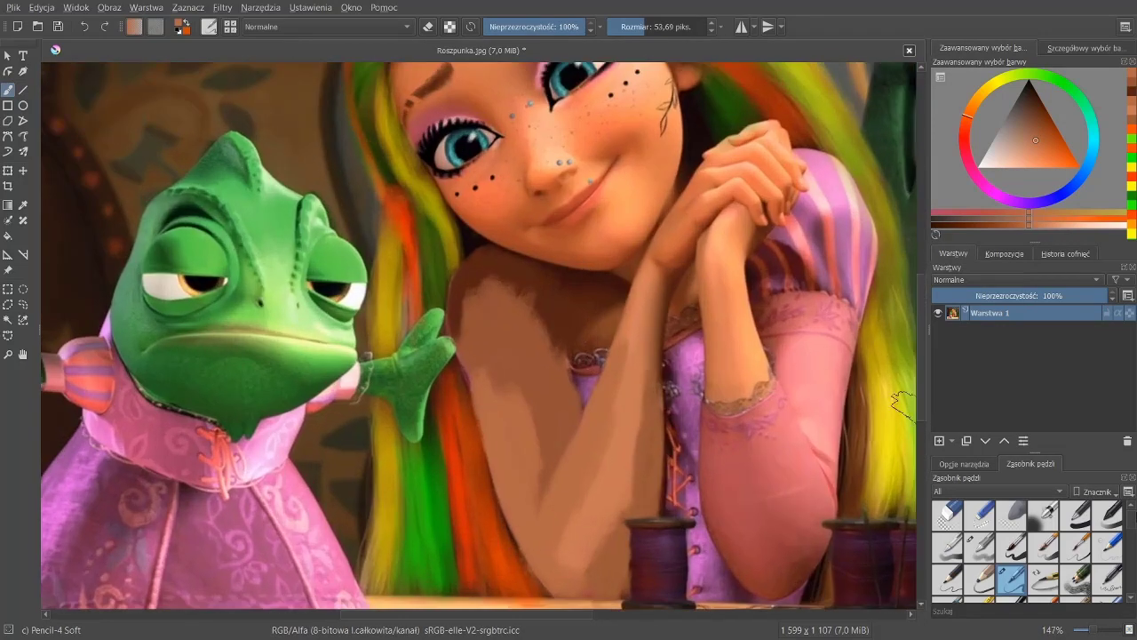
{"action": "scroll", "coordinate": [1020, 551], "scroll_direction": "down", "scroll_amount": 4}
{"action": "left_click", "coordinate": [1013, 546]}
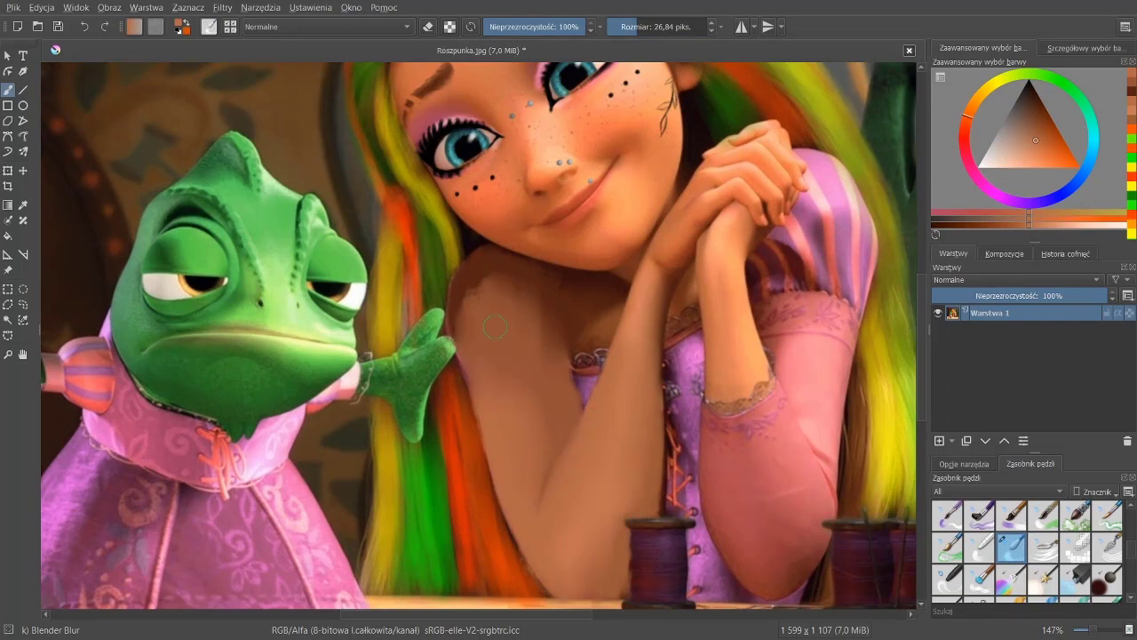
{"action": "scroll", "coordinate": [503, 286], "scroll_direction": "down", "scroll_amount": 3}
{"action": "scroll", "coordinate": [503, 286], "scroll_direction": "up", "scroll_amount": 3}
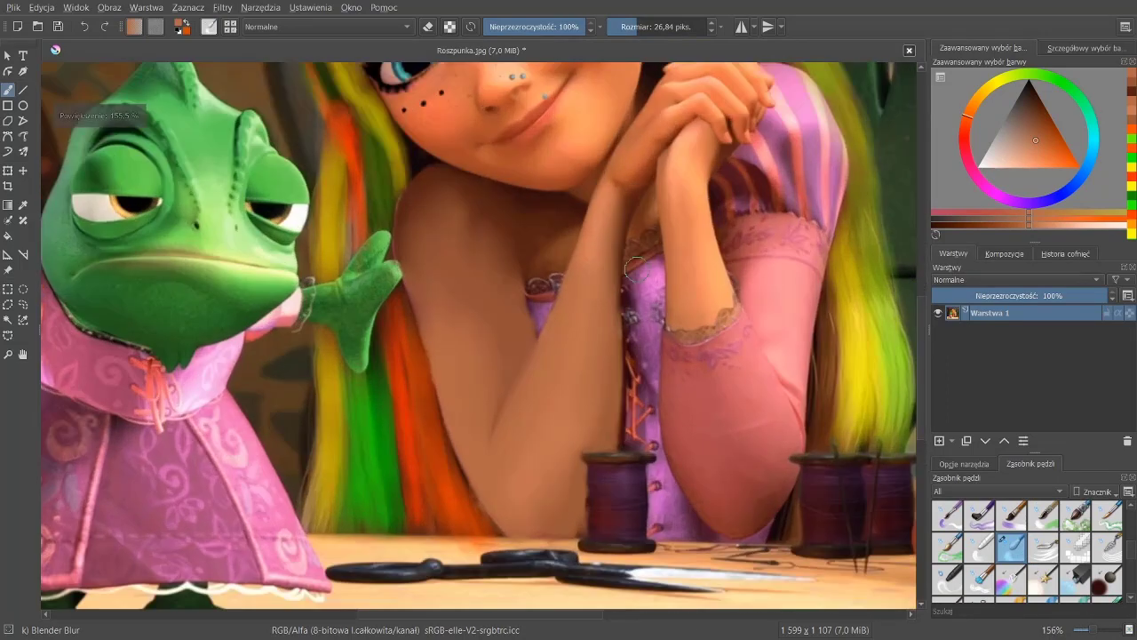
{"action": "scroll", "coordinate": [504, 286], "scroll_direction": "up", "scroll_amount": 2}
{"action": "scroll", "coordinate": [1020, 551], "scroll_direction": "down", "scroll_amount": 3}
{"action": "left_click", "coordinate": [1013, 578]}
{"action": "left_click_drag", "start_coordinate": [1027, 120], "coordinate": [1022, 89]}
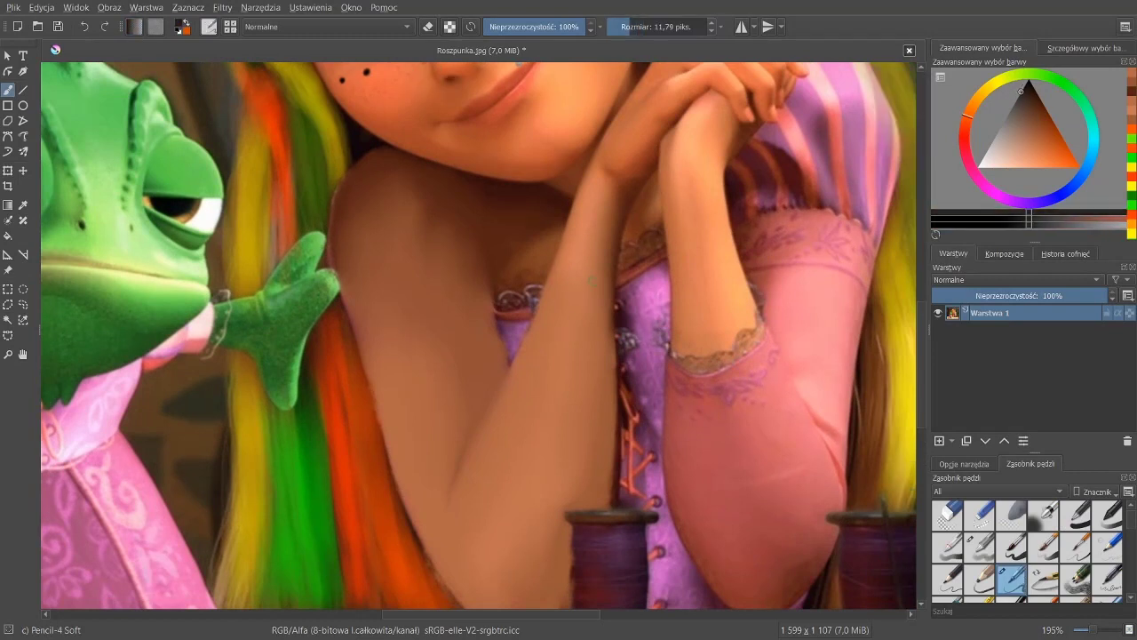
Step: With pure black and the Basic-5 Size brush, paint over the chest and sleeve
{"action": "mouse_move", "coordinate": [560, 262]}
{"action": "left_mouse_down"}
{"action": "mouse_move", "coordinate": [569, 279]}
{"action": "mouse_move", "coordinate": [557, 256]}
{"action": "left_mouse_up"}
{"action": "left_click", "coordinate": [1027, 82]}
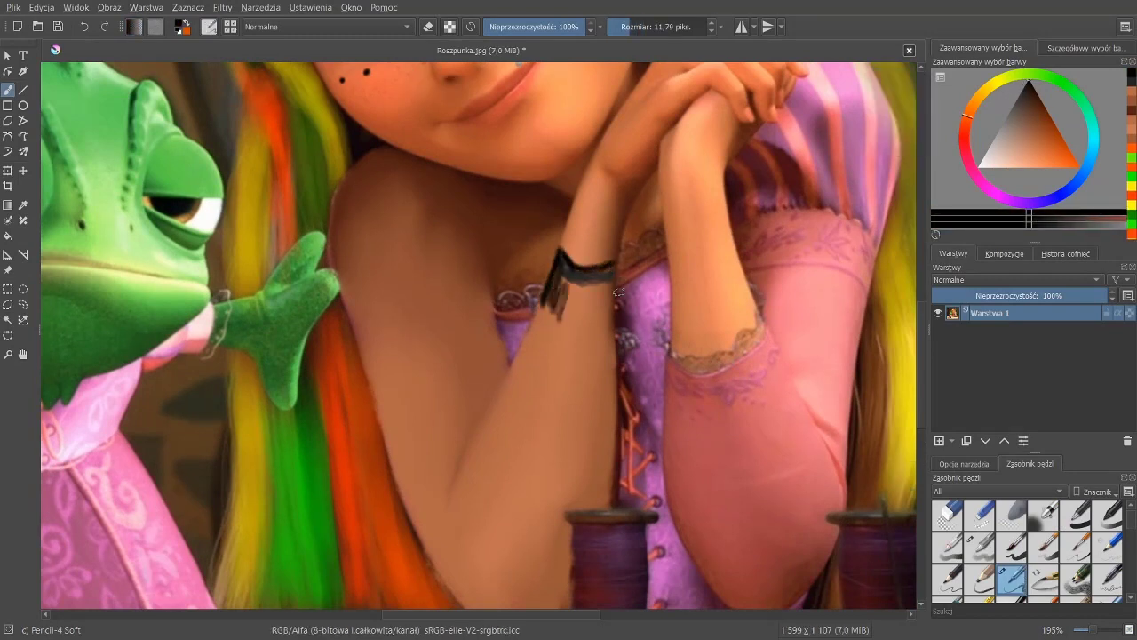
{"action": "left_click", "coordinate": [1011, 545]}
{"action": "mouse_move", "coordinate": [555, 311]}
{"action": "left_mouse_down"}
{"action": "mouse_move", "coordinate": [551, 360]}
{"action": "mouse_move", "coordinate": [547, 304]}
{"action": "left_mouse_up"}
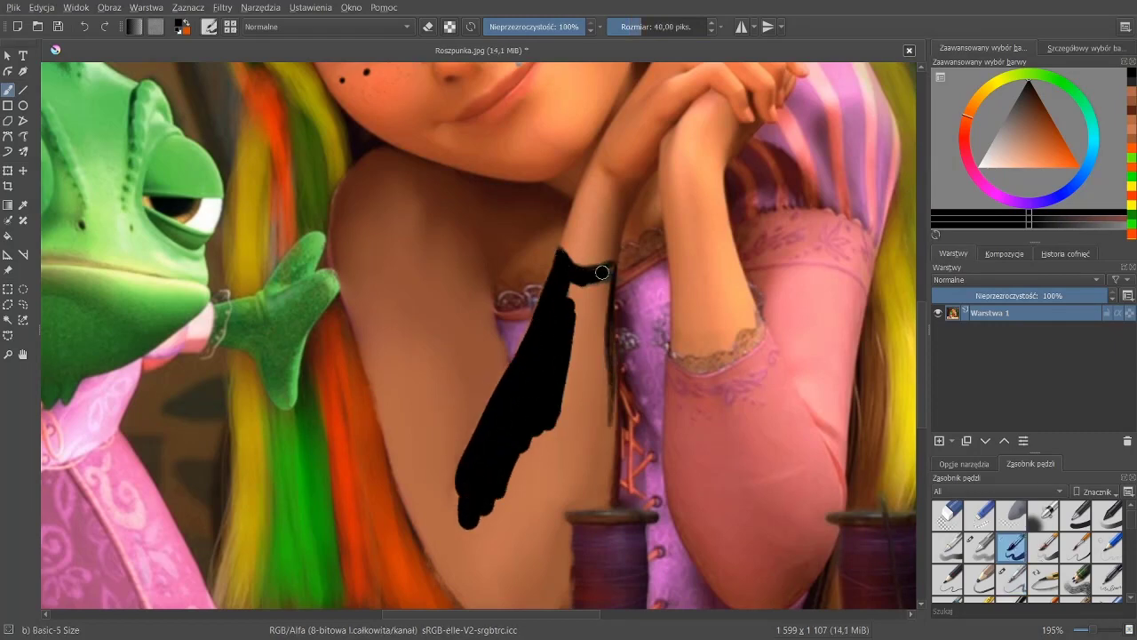
{"action": "mouse_move", "coordinate": [602, 272]}
{"action": "left_mouse_down"}
{"action": "mouse_move", "coordinate": [582, 444]}
{"action": "mouse_move", "coordinate": [568, 293]}
{"action": "left_mouse_up"}
{"action": "scroll", "coordinate": [551, 400], "scroll_direction": "down", "scroll_amount": 3}
{"action": "left_click_drag", "start_coordinate": [477, 269], "coordinate": [536, 288]}
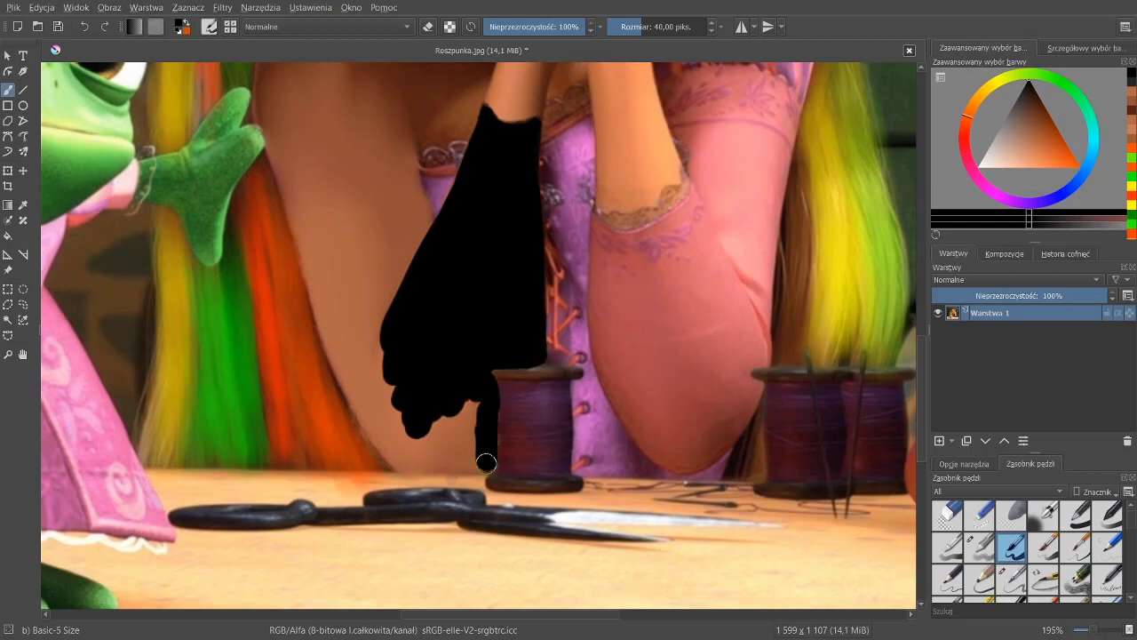
Step: Extend the black top up the chest and left edge, adding a grey drawstring line
{"action": "mouse_move", "coordinate": [486, 463]}
{"action": "left_mouse_down"}
{"action": "mouse_move", "coordinate": [430, 461]}
{"action": "mouse_move", "coordinate": [469, 399]}
{"action": "mouse_move", "coordinate": [371, 439]}
{"action": "left_mouse_up"}
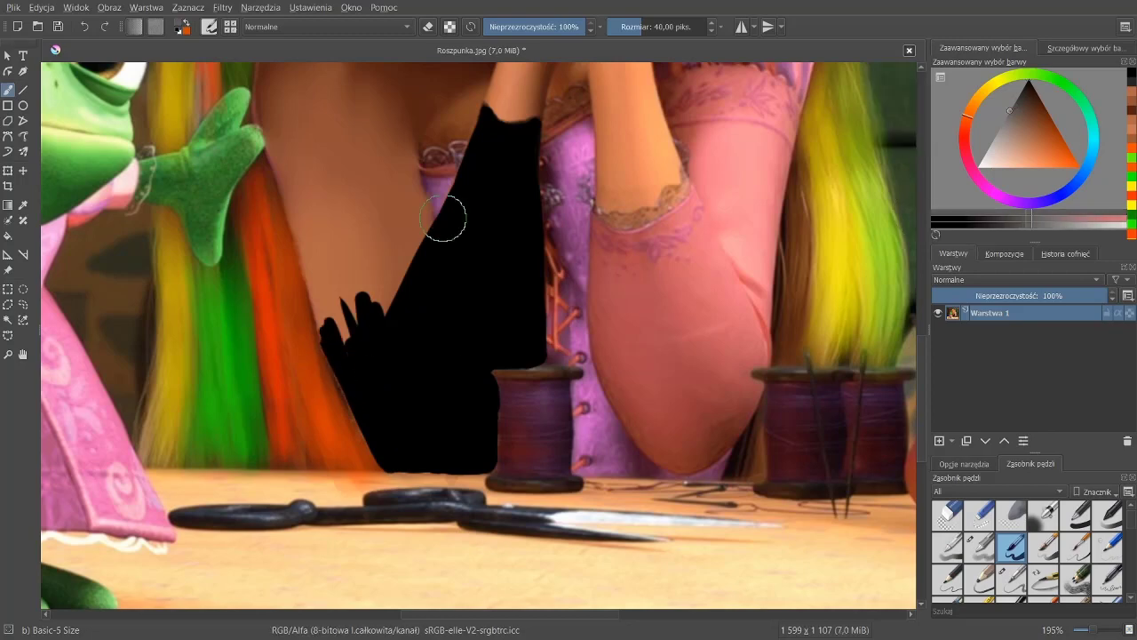
{"action": "left_click_drag", "start_coordinate": [441, 213], "coordinate": [377, 356]}
{"action": "mouse_move", "coordinate": [378, 311]}
{"action": "left_mouse_down"}
{"action": "mouse_move", "coordinate": [418, 240]}
{"action": "mouse_move", "coordinate": [407, 220]}
{"action": "mouse_move", "coordinate": [338, 355]}
{"action": "left_mouse_up"}
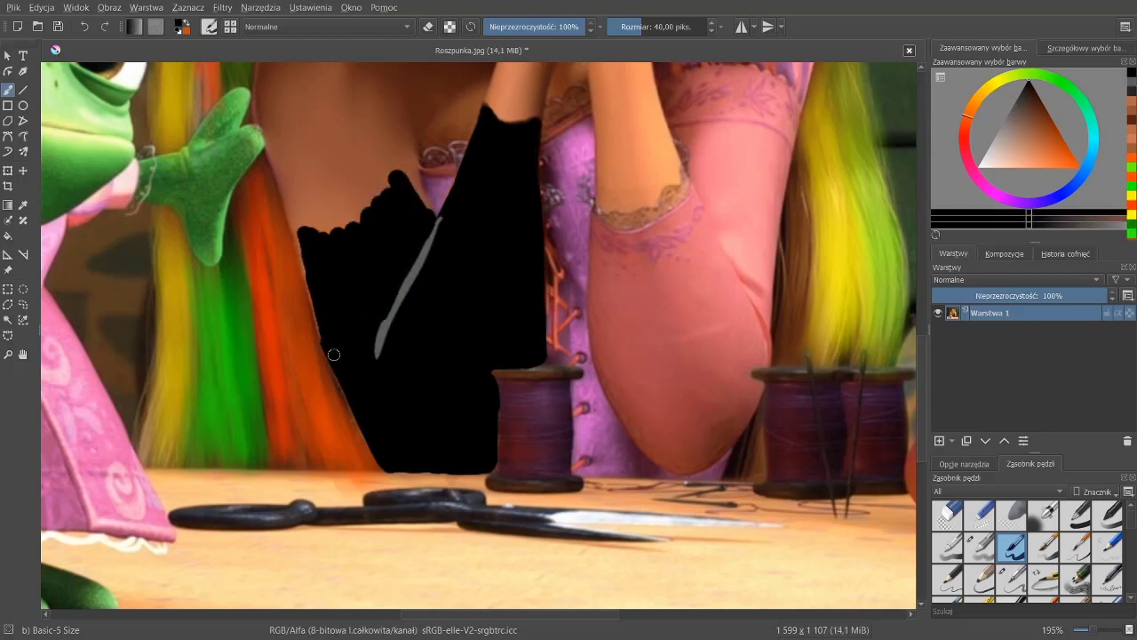
{"action": "left_click_drag", "start_coordinate": [374, 267], "coordinate": [409, 436]}
{"action": "mouse_move", "coordinate": [466, 374]}
{"action": "left_mouse_down"}
{"action": "mouse_move", "coordinate": [409, 266]}
{"action": "mouse_move", "coordinate": [349, 401]}
{"action": "left_mouse_up"}
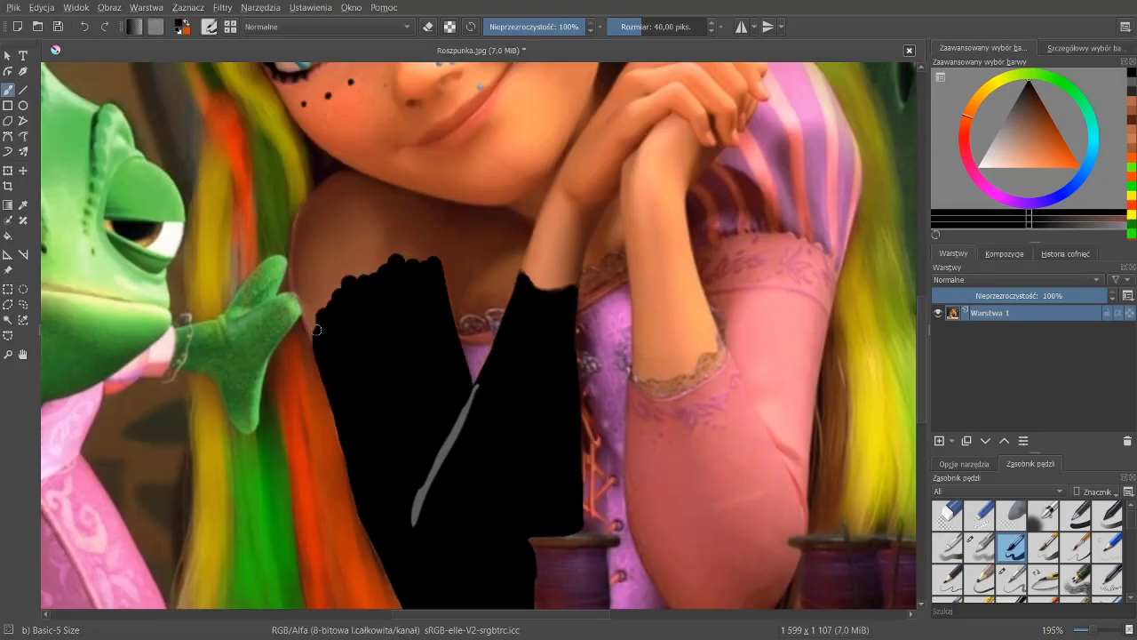
{"action": "left_click_drag", "start_coordinate": [316, 329], "coordinate": [310, 319]}
{"action": "mouse_move", "coordinate": [379, 263]}
{"action": "left_mouse_down"}
{"action": "mouse_move", "coordinate": [305, 283]}
{"action": "mouse_move", "coordinate": [320, 307]}
{"action": "left_mouse_up"}
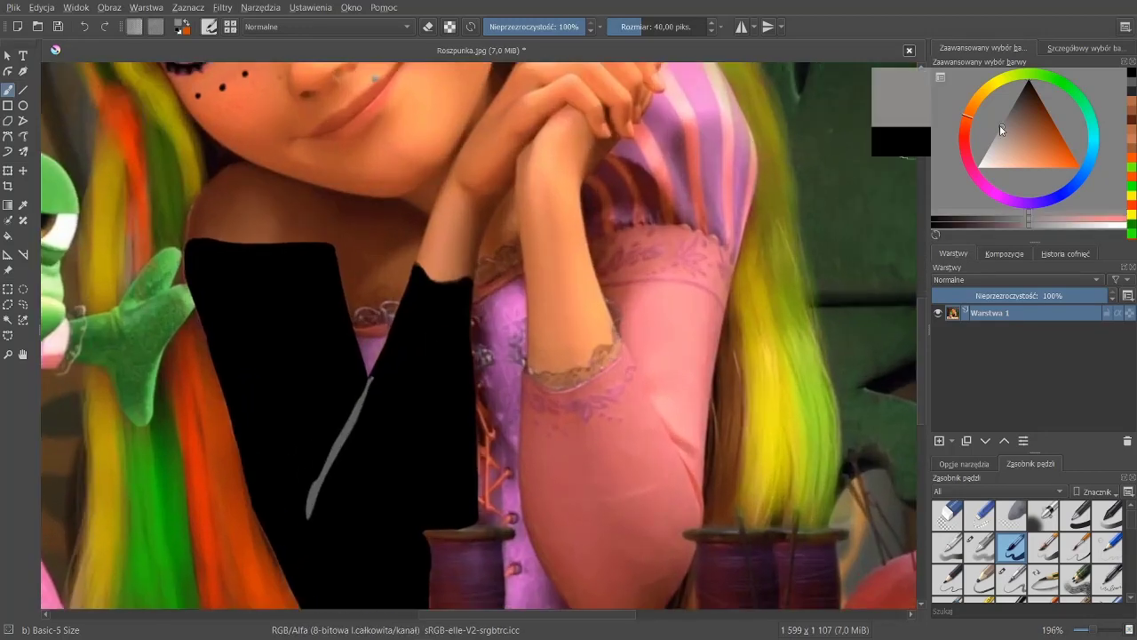
Step: Add a short grey line above the first, then extend the black top rightward
{"action": "mouse_move", "coordinate": [369, 378]}
{"action": "left_mouse_down"}
{"action": "mouse_move", "coordinate": [353, 313]}
{"action": "mouse_move", "coordinate": [387, 315]}
{"action": "left_mouse_up"}
{"action": "key", "text": "d"}
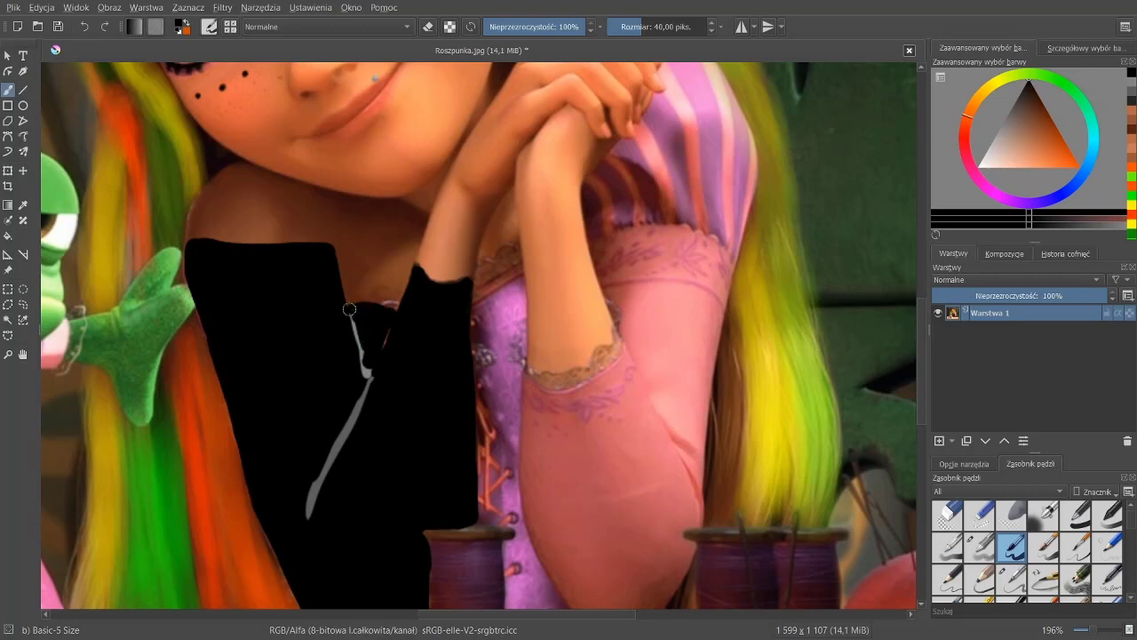
{"action": "mouse_move", "coordinate": [493, 249]}
{"action": "left_mouse_down"}
{"action": "mouse_move", "coordinate": [511, 311]}
{"action": "mouse_move", "coordinate": [507, 426]}
{"action": "mouse_move", "coordinate": [484, 337]}
{"action": "left_mouse_up"}
{"action": "key", "text": "2"}
{"action": "scroll", "coordinate": [498, 338], "scroll_direction": "up", "scroll_amount": 5}
Step: Draw grey drawstring lines on the top and arm, undoing one thick extension
{"action": "left_click", "coordinate": [998, 131]}
{"action": "left_click_drag", "start_coordinate": [502, 253], "coordinate": [500, 426]}
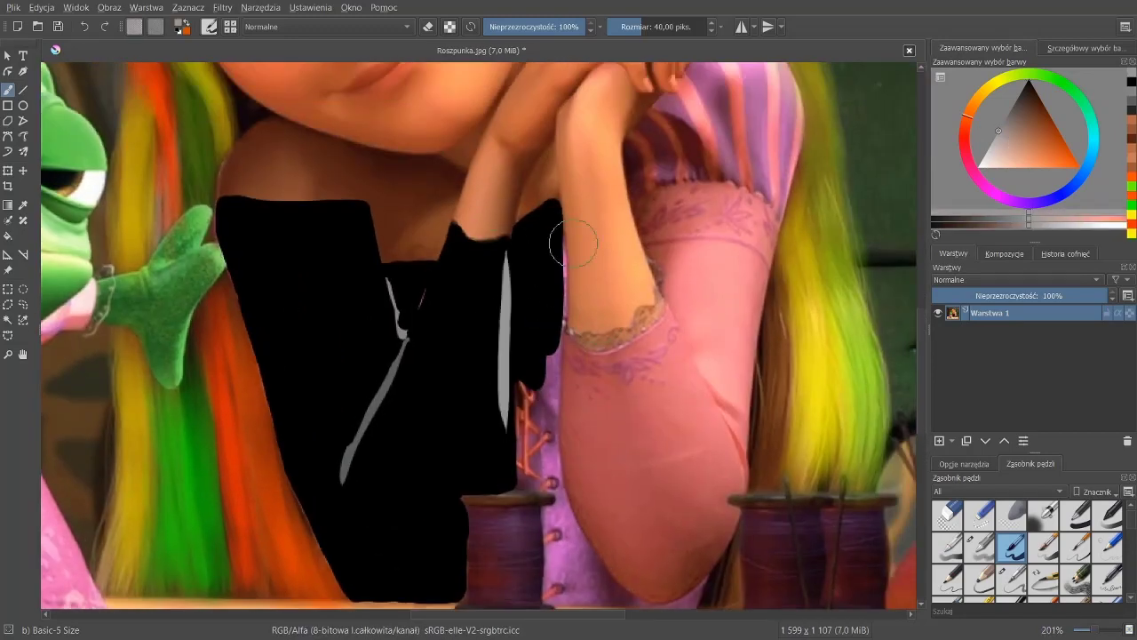
{"action": "left_click_drag", "start_coordinate": [567, 201], "coordinate": [592, 387]}
{"action": "left_click_drag", "start_coordinate": [624, 213], "coordinate": [653, 351]}
{"action": "scroll", "coordinate": [875, 274], "scroll_direction": "up", "scroll_amount": 1}
{"action": "left_click_drag", "start_coordinate": [422, 320], "coordinate": [368, 473]}
{"action": "key", "text": "ctrl+z"}
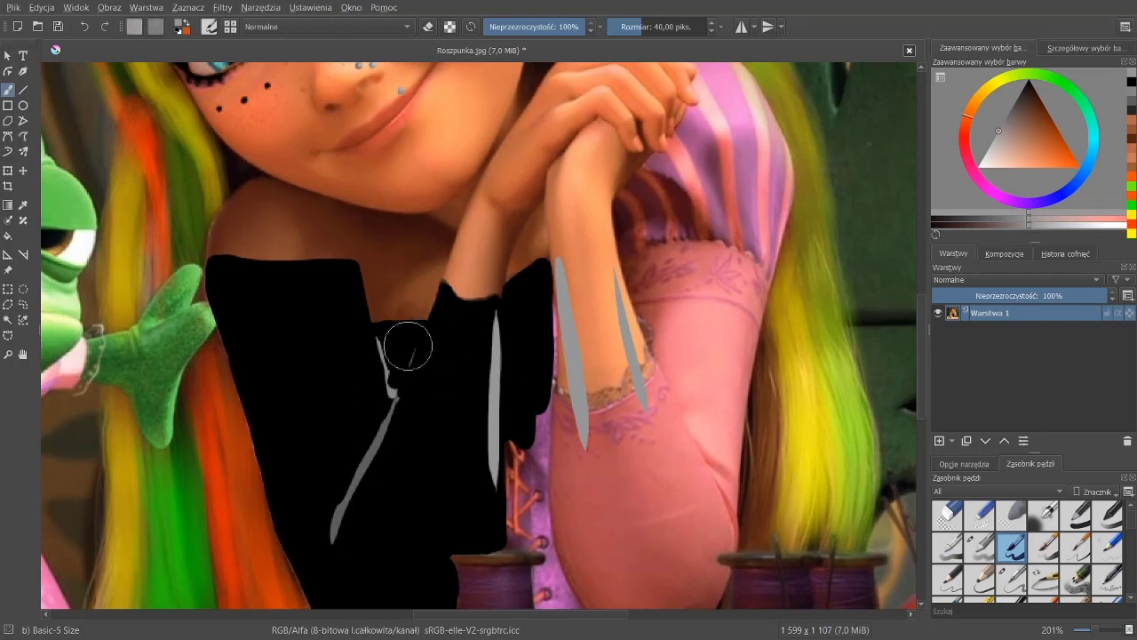
Step: Fill the top's right edge and the pink gaps near the spools with black
{"action": "left_click", "coordinate": [1027, 87]}
{"action": "left_click_drag", "start_coordinate": [551, 293], "coordinate": [524, 550]}
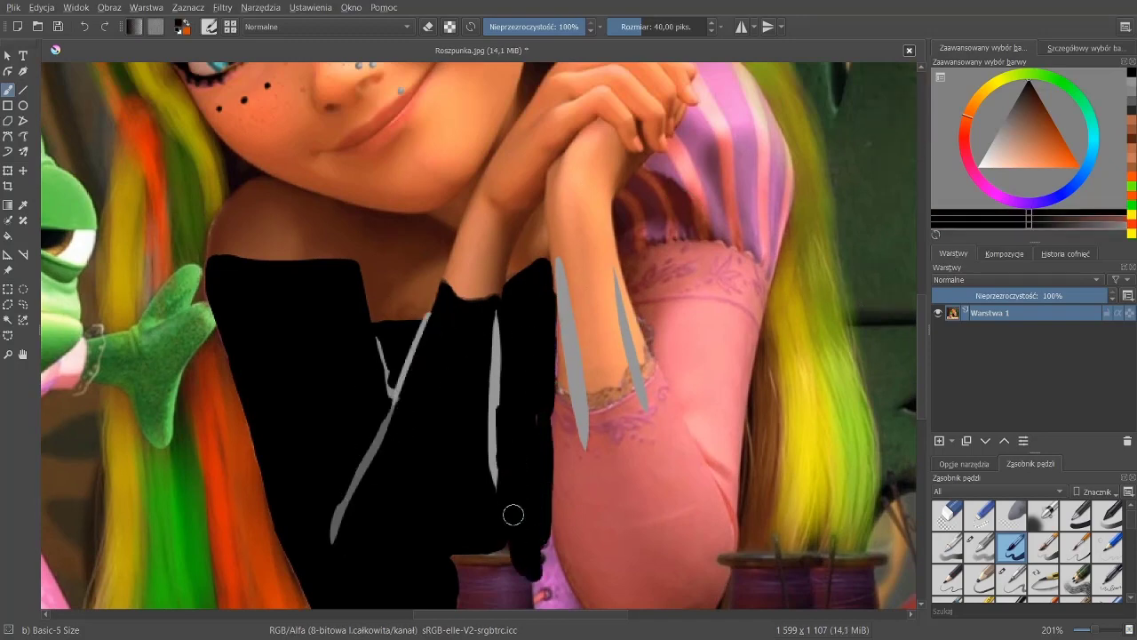
{"action": "left_click_drag", "start_coordinate": [520, 426], "coordinate": [531, 472]}
{"action": "scroll", "coordinate": [530, 471], "scroll_direction": "down", "scroll_amount": 3}
{"action": "mouse_move", "coordinate": [436, 411]}
{"action": "left_mouse_down"}
{"action": "mouse_move", "coordinate": [402, 413]}
{"action": "mouse_move", "coordinate": [438, 509]}
{"action": "mouse_move", "coordinate": [458, 487]}
{"action": "mouse_move", "coordinate": [508, 542]}
{"action": "left_mouse_up"}
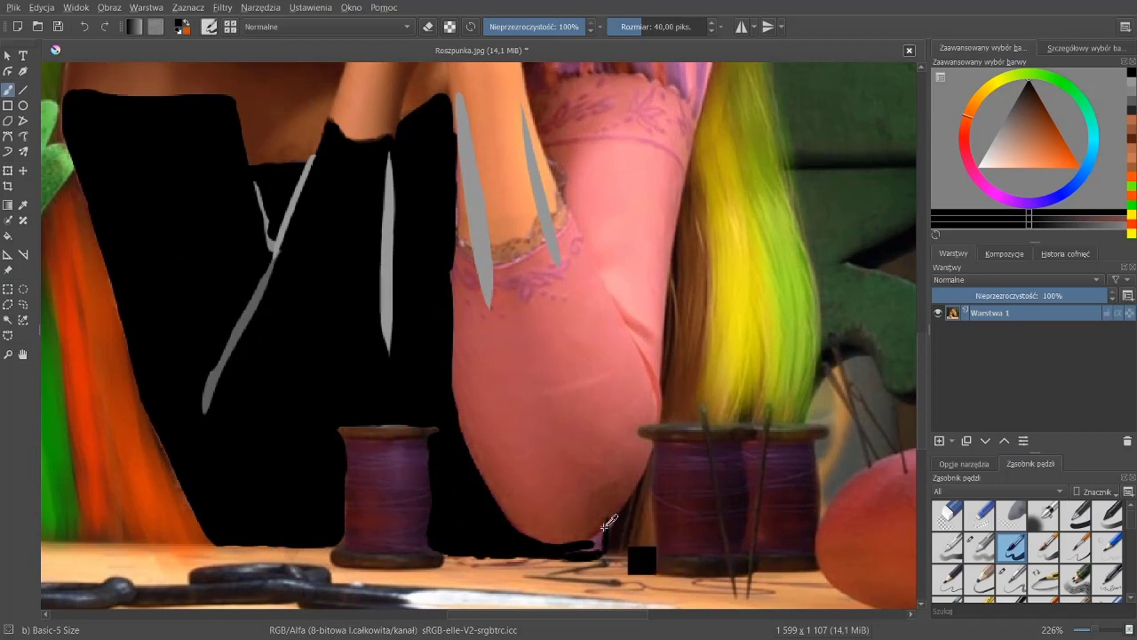
{"action": "left_click_drag", "start_coordinate": [609, 525], "coordinate": [604, 537]}
Step: Paint the pink right sleeve black, outlining its edge
{"action": "left_click_drag", "start_coordinate": [551, 360], "coordinate": [475, 422]}
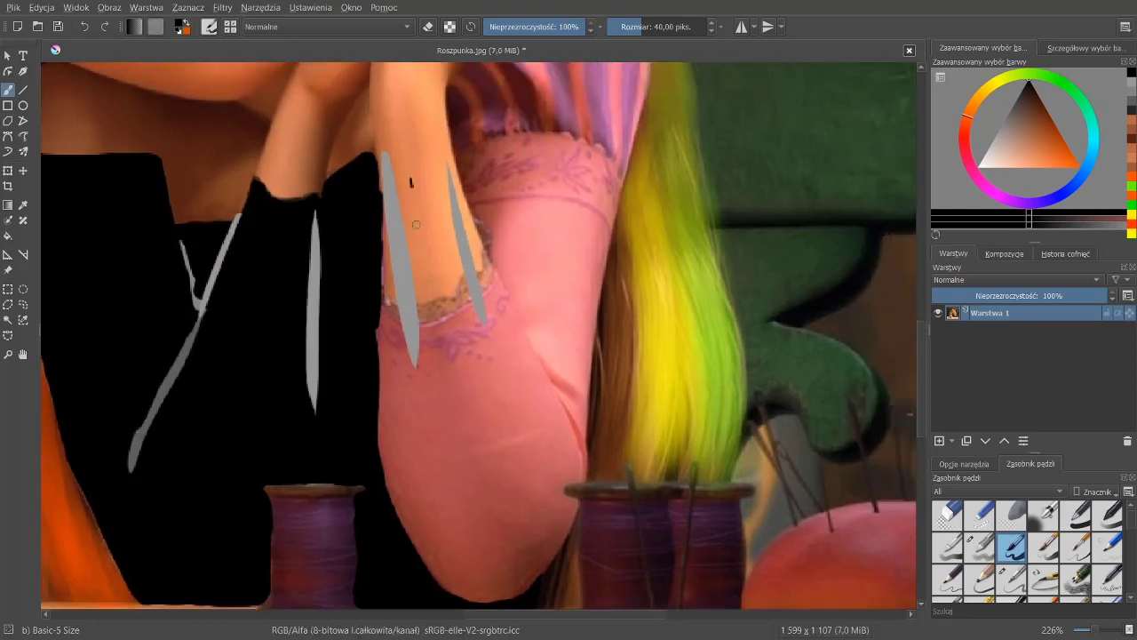
{"action": "mouse_move", "coordinate": [408, 177]}
{"action": "left_mouse_down"}
{"action": "mouse_move", "coordinate": [406, 348]}
{"action": "mouse_move", "coordinate": [388, 144]}
{"action": "left_mouse_up"}
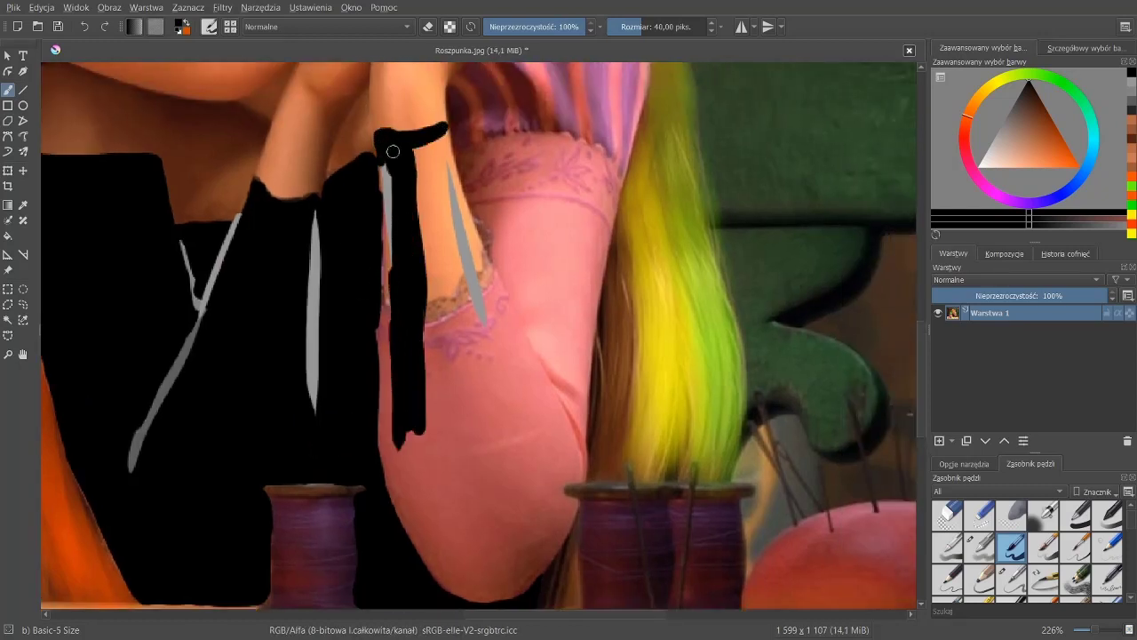
{"action": "mouse_move", "coordinate": [464, 232]}
{"action": "left_mouse_down"}
{"action": "mouse_move", "coordinate": [522, 407]}
{"action": "mouse_move", "coordinate": [561, 446]}
{"action": "left_mouse_up"}
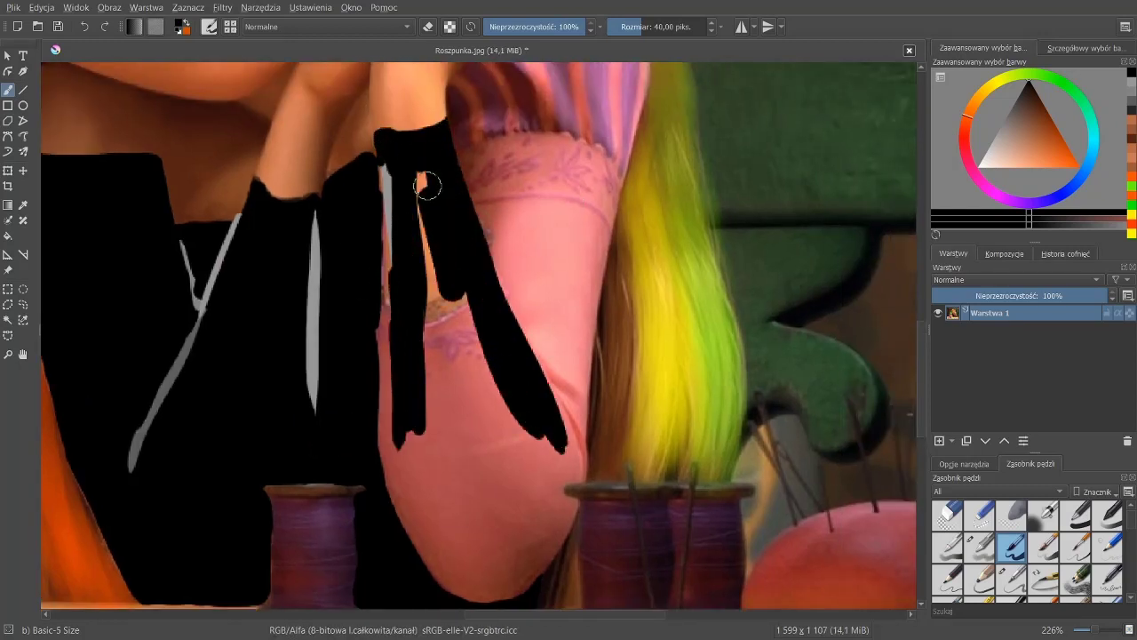
{"action": "mouse_move", "coordinate": [432, 183]}
{"action": "left_mouse_down"}
{"action": "mouse_move", "coordinate": [406, 452]}
{"action": "mouse_move", "coordinate": [535, 550]}
{"action": "mouse_move", "coordinate": [553, 533]}
{"action": "left_mouse_up"}
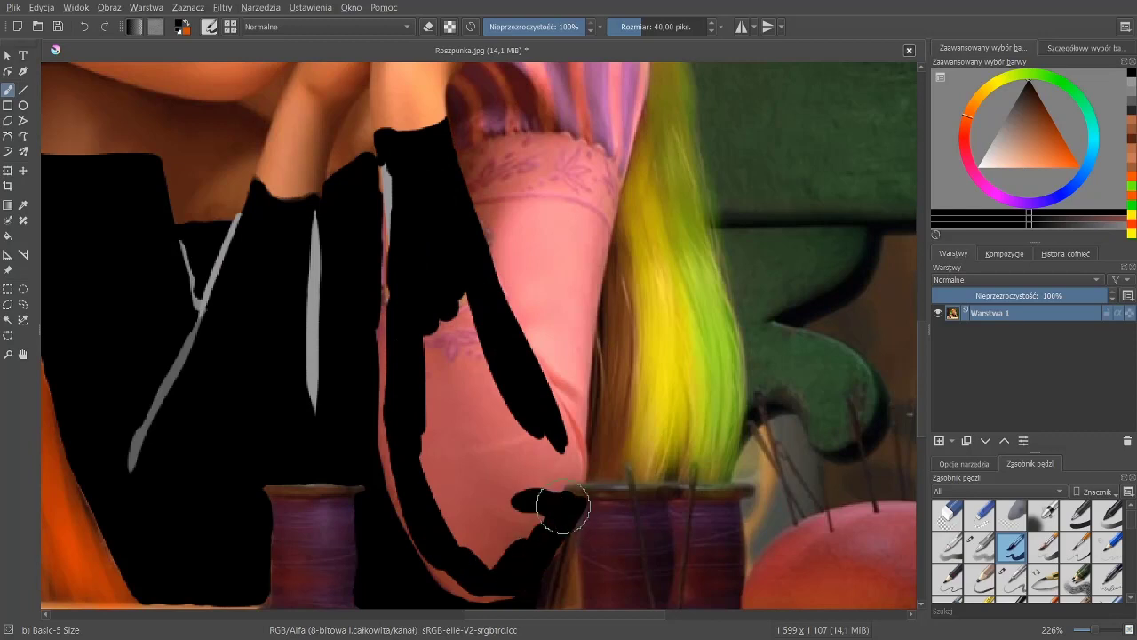
{"action": "mouse_move", "coordinate": [583, 446]}
{"action": "left_mouse_down"}
{"action": "mouse_move", "coordinate": [520, 515]}
{"action": "mouse_move", "coordinate": [445, 381]}
{"action": "left_mouse_up"}
Step: Draw two long grey drawstrings down the sleeve and black out the remaining pink
{"action": "left_click", "coordinate": [1002, 124]}
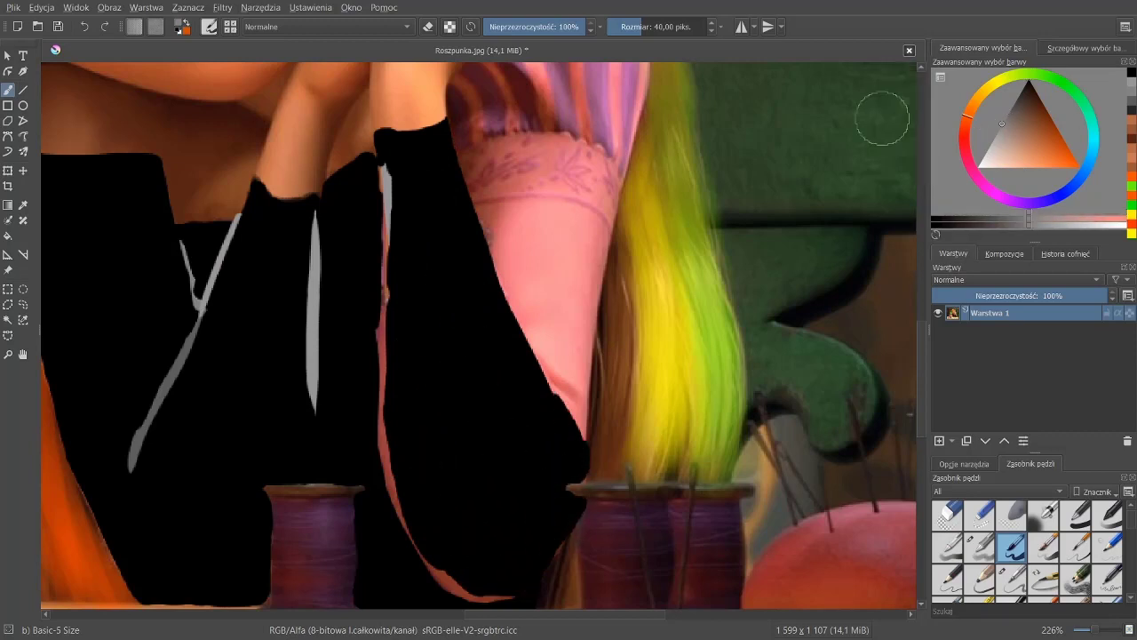
{"action": "mouse_move", "coordinate": [383, 166]}
{"action": "left_mouse_down"}
{"action": "mouse_move", "coordinate": [381, 378]}
{"action": "mouse_move", "coordinate": [433, 554]}
{"action": "mouse_move", "coordinate": [507, 589]}
{"action": "left_mouse_up"}
{"action": "left_click_drag", "start_coordinate": [448, 151], "coordinate": [582, 458]}
{"action": "left_click", "coordinate": [479, 266], "text": "ctrl"}
{"action": "left_click_drag", "start_coordinate": [605, 169], "coordinate": [572, 334]}
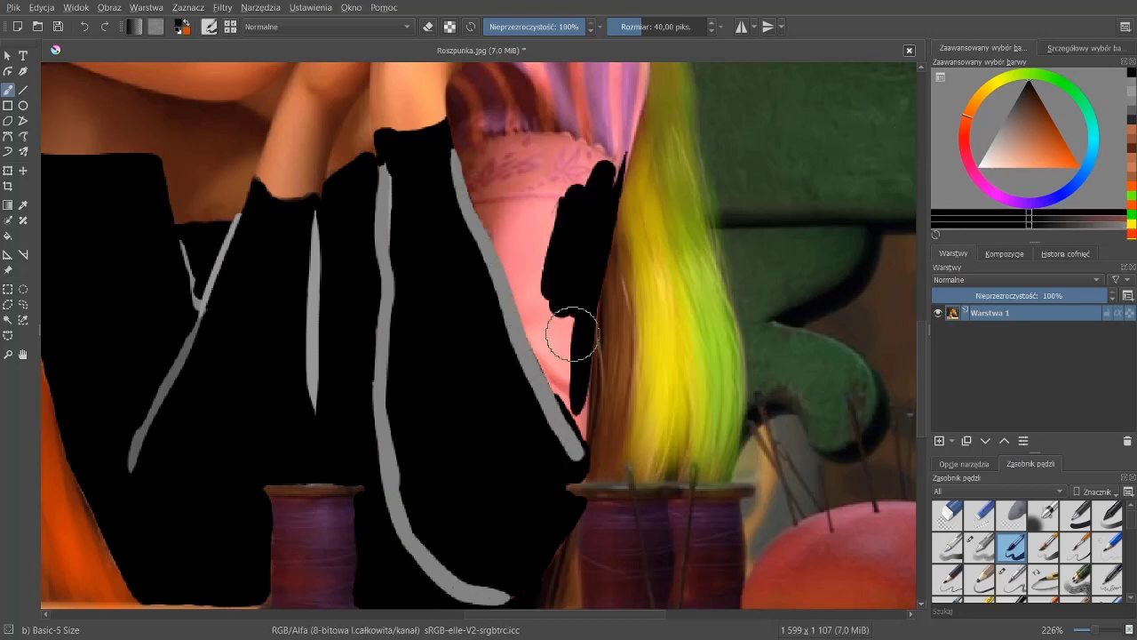
{"action": "mouse_move", "coordinate": [585, 276]}
{"action": "left_mouse_down"}
{"action": "mouse_move", "coordinate": [562, 381]}
{"action": "mouse_move", "coordinate": [472, 177]}
{"action": "left_mouse_up"}
{"action": "mouse_move", "coordinate": [490, 133]}
{"action": "left_mouse_down"}
{"action": "mouse_move", "coordinate": [759, 317]}
{"action": "mouse_move", "coordinate": [611, 315]}
{"action": "left_mouse_up"}
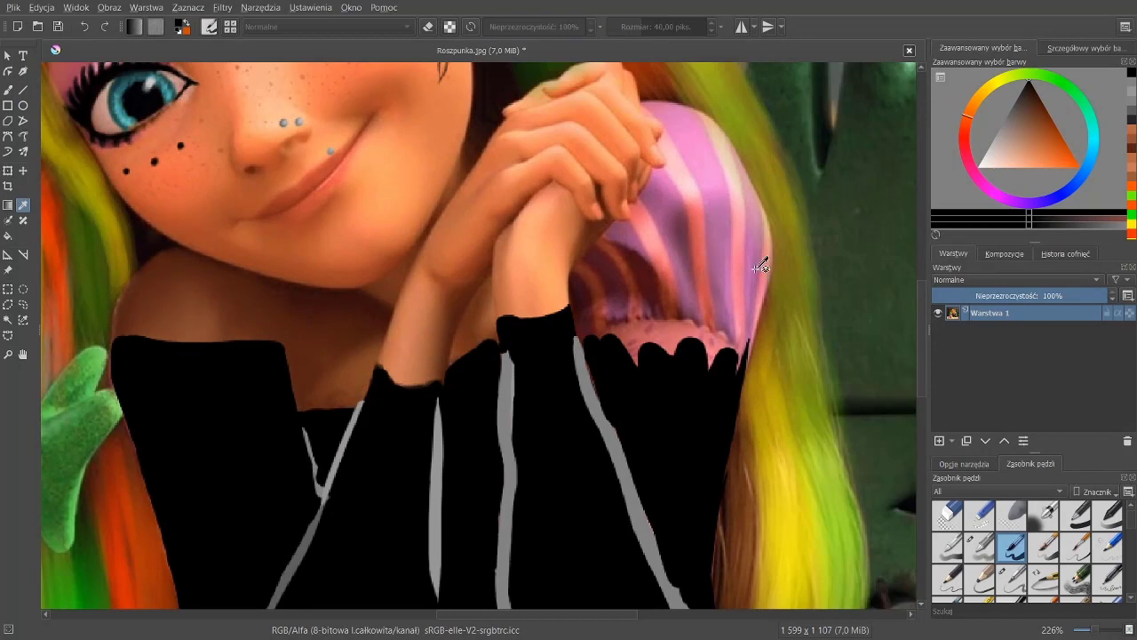
Step: Cover the pink sleeve with skin and lighter peach tones sampled from the picture
{"action": "left_click", "coordinate": [204, 302], "text": "ctrl"}
{"action": "left_click_drag", "start_coordinate": [675, 214], "coordinate": [657, 294]}
{"action": "left_click_drag", "start_coordinate": [684, 186], "coordinate": [595, 256]}
{"action": "scroll", "coordinate": [643, 276], "scroll_direction": "up", "scroll_amount": 2}
{"action": "left_click", "coordinate": [648, 238], "text": "ctrl"}
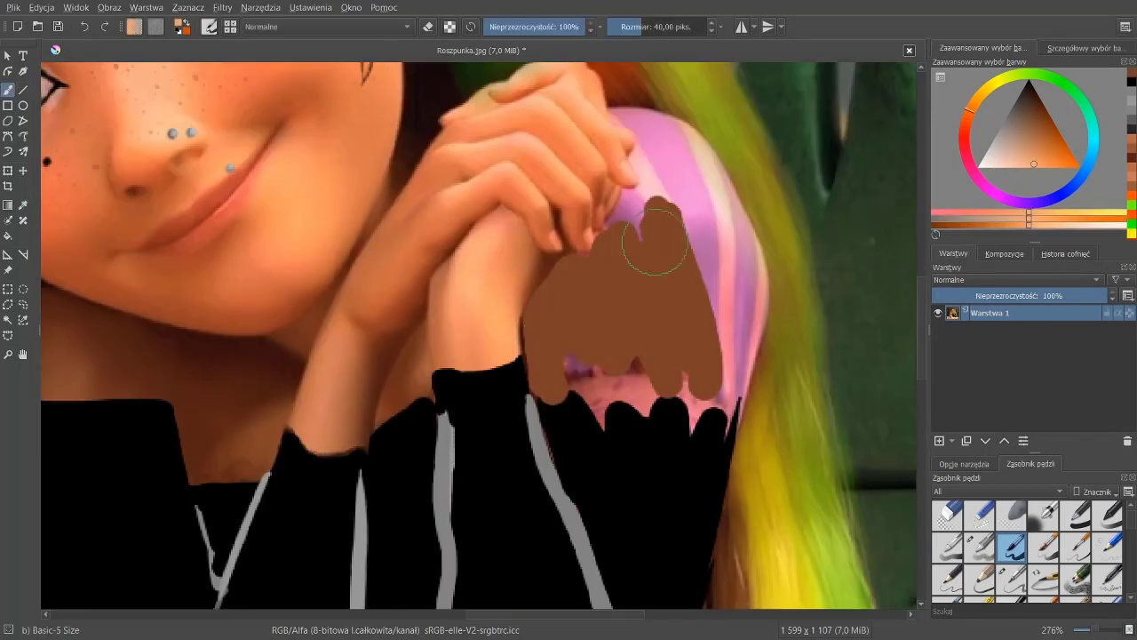
{"action": "mouse_move", "coordinate": [653, 222]}
{"action": "left_mouse_down"}
{"action": "mouse_move", "coordinate": [737, 234]}
{"action": "mouse_move", "coordinate": [728, 391]}
{"action": "left_mouse_up"}
{"action": "left_click_drag", "start_coordinate": [701, 172], "coordinate": [622, 114]}
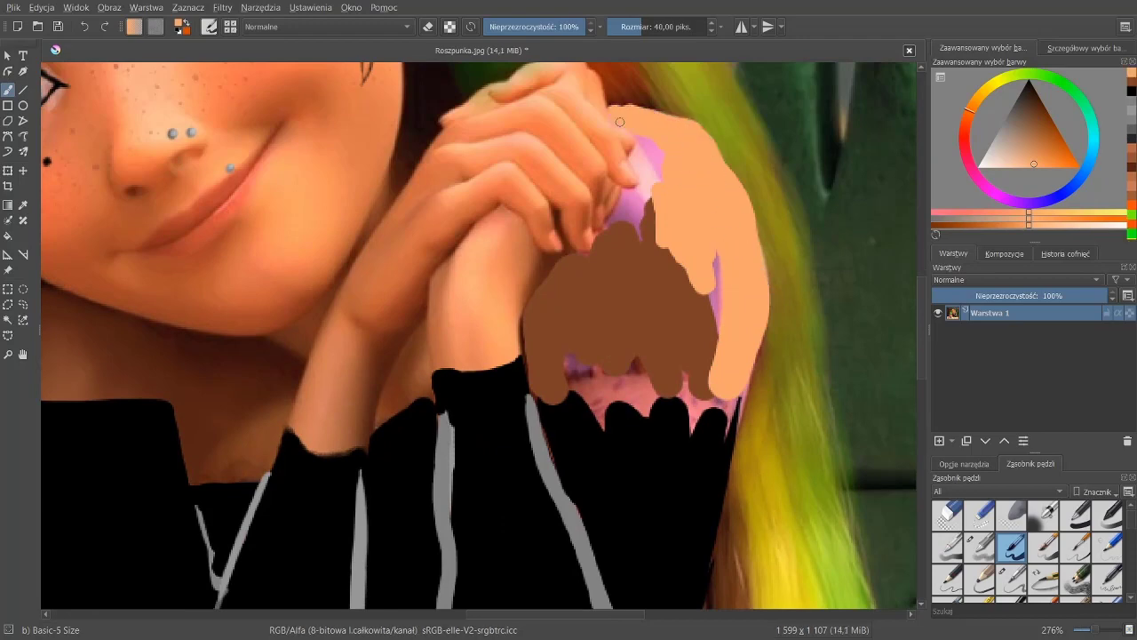
Step: Shade the shoulder with a darker skin tone, then smooth the strokes with Blender Blur
{"action": "left_click", "coordinate": [444, 306], "text": "ctrl"}
{"action": "mouse_move", "coordinate": [653, 158]}
{"action": "left_mouse_down"}
{"action": "mouse_move", "coordinate": [658, 182]}
{"action": "mouse_move", "coordinate": [598, 363]}
{"action": "left_mouse_up"}
{"action": "left_click_drag", "start_coordinate": [782, 373], "coordinate": [672, 466]}
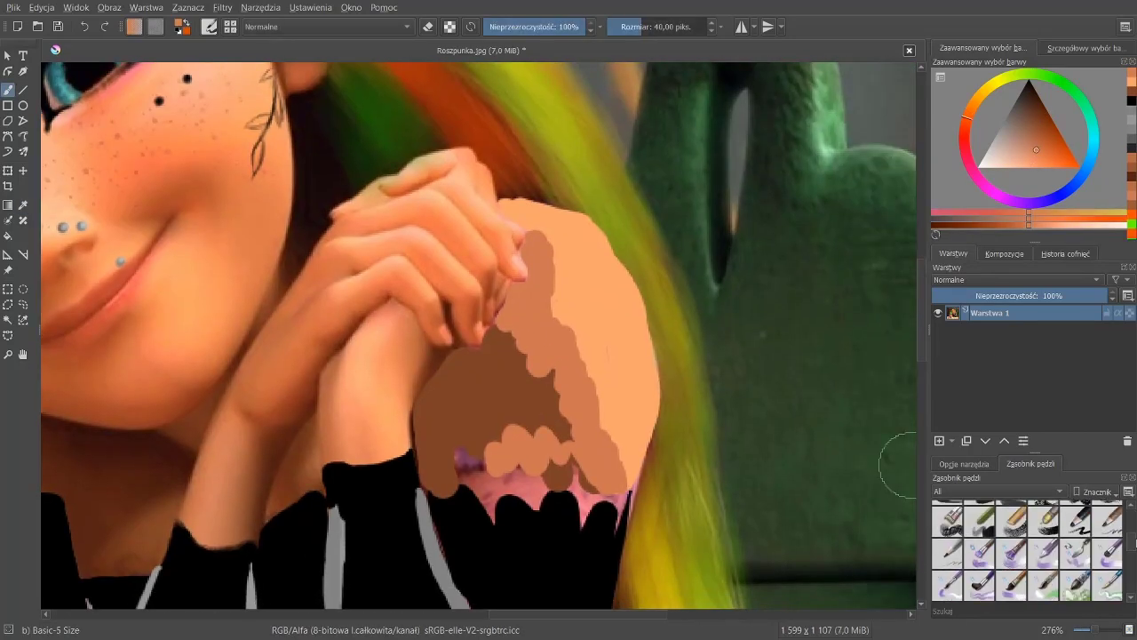
{"action": "scroll", "coordinate": [1021, 542], "scroll_direction": "down", "scroll_amount": 3}
{"action": "left_click", "coordinate": [1011, 530]}
{"action": "mouse_move", "coordinate": [551, 346]}
{"action": "left_mouse_down"}
{"action": "mouse_move", "coordinate": [604, 479]}
{"action": "mouse_move", "coordinate": [444, 445]}
{"action": "mouse_move", "coordinate": [502, 358]}
{"action": "mouse_move", "coordinate": [550, 239]}
{"action": "left_mouse_up"}
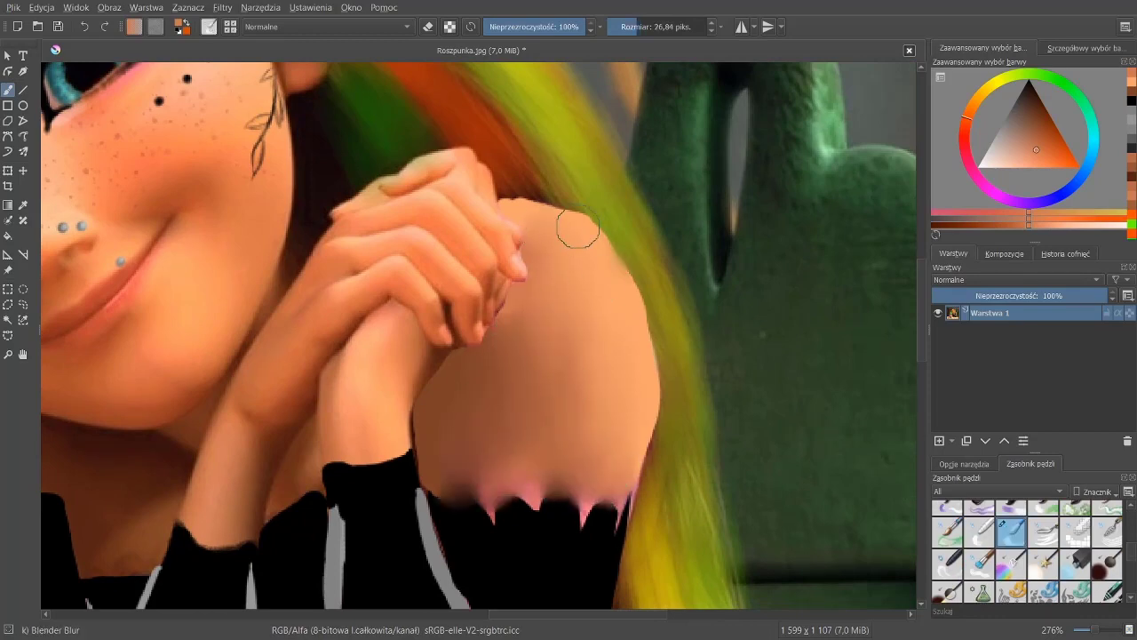
Step: Zoom out to check the whole image, then zoom back in on the shoulder
{"action": "key", "text": "2"}
{"action": "scroll", "coordinate": [677, 307], "scroll_direction": "up", "scroll_amount": 3}
{"action": "key", "text": "2"}
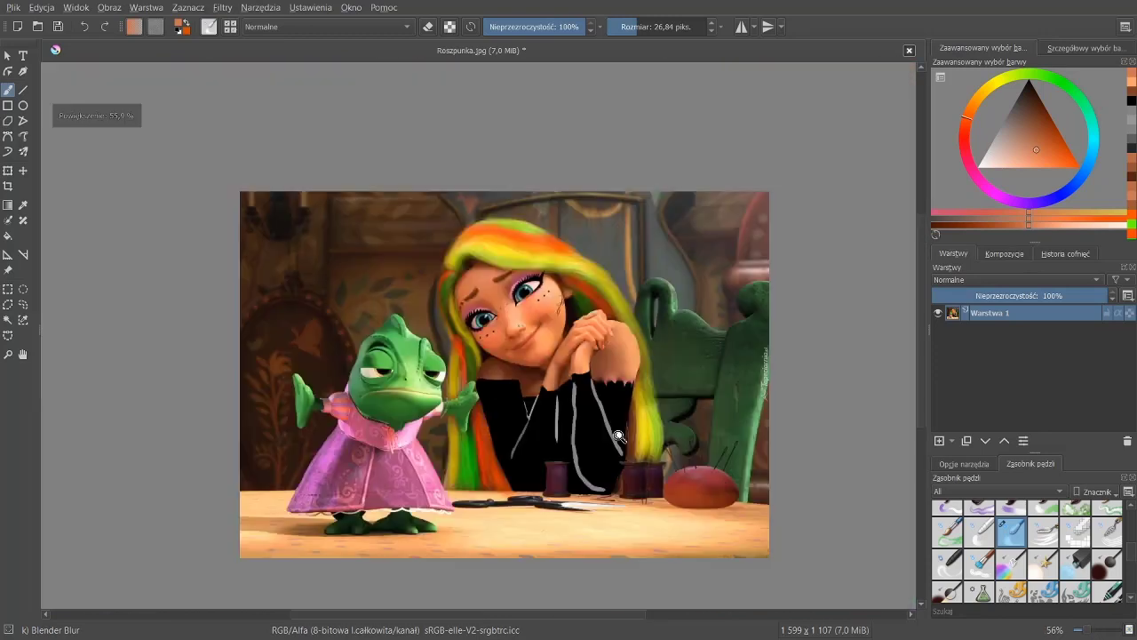
{"action": "scroll", "coordinate": [701, 332], "scroll_direction": "up", "scroll_amount": 5}
{"action": "key", "text": "2"}
{"action": "scroll", "coordinate": [669, 240], "scroll_direction": "up", "scroll_amount": 4}
Step: Repaint the grey drawstring strokes and a line across Rapunzel's black top
{"action": "scroll", "coordinate": [669, 240], "scroll_direction": "up", "scroll_amount": 2}
{"action": "key", "text": "/"}
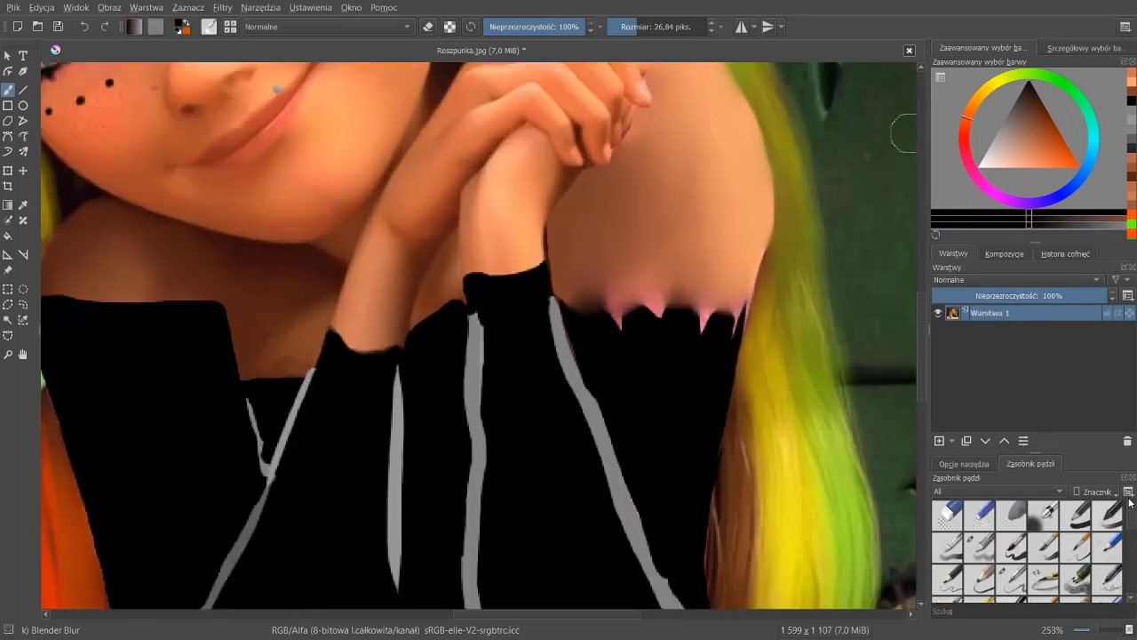
{"action": "mouse_move", "coordinate": [548, 264]}
{"action": "left_mouse_down"}
{"action": "mouse_move", "coordinate": [753, 278]}
{"action": "mouse_move", "coordinate": [614, 317]}
{"action": "mouse_move", "coordinate": [598, 282]}
{"action": "mouse_move", "coordinate": [710, 285]}
{"action": "left_mouse_up"}
{"action": "scroll", "coordinate": [777, 169], "scroll_direction": "down", "scroll_amount": 3}
{"action": "left_click_drag", "start_coordinate": [530, 334], "coordinate": [494, 440]}
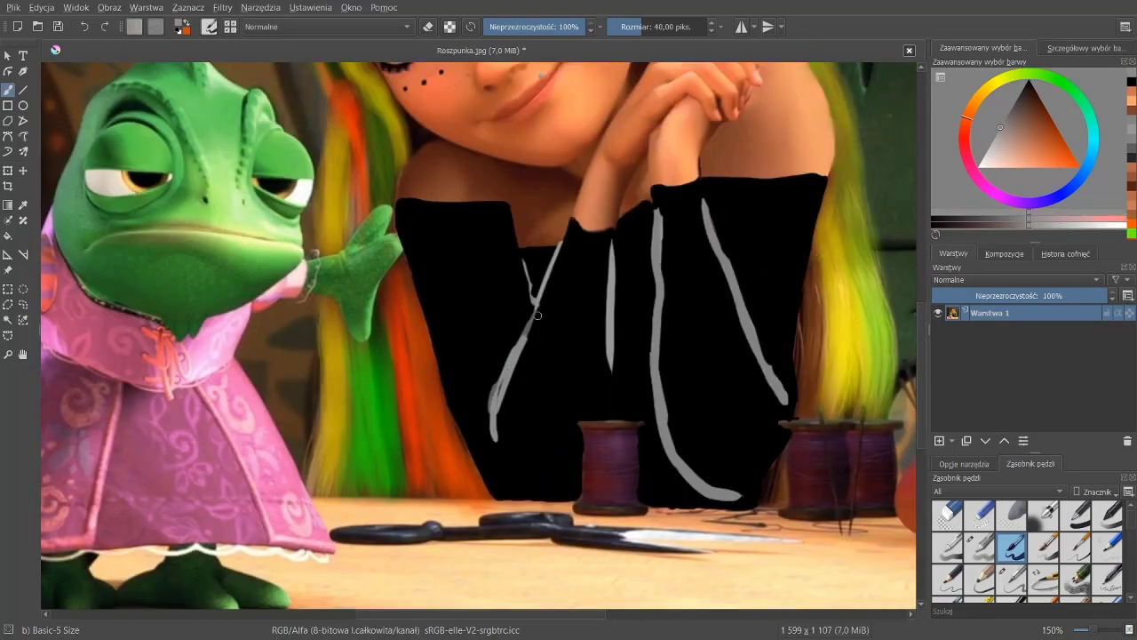
{"action": "mouse_move", "coordinate": [659, 298]}
{"action": "left_mouse_down"}
{"action": "mouse_move", "coordinate": [742, 445]}
{"action": "mouse_move", "coordinate": [715, 484]}
{"action": "left_mouse_up"}
{"action": "left_click_drag", "start_coordinate": [509, 409], "coordinate": [578, 257]}
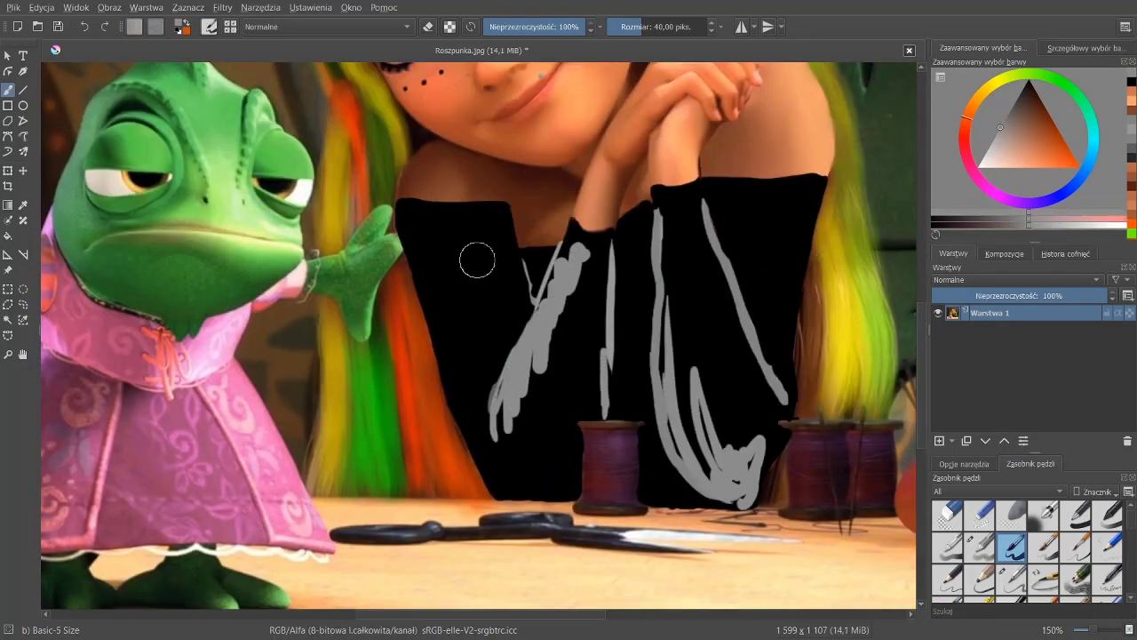
{"action": "left_click_drag", "start_coordinate": [507, 289], "coordinate": [418, 227]}
Step: Smudge one grey stroke, then cover the grey strokes with black using Basic-5 Size
{"action": "scroll", "coordinate": [736, 203], "scroll_direction": "down", "scroll_amount": 1}
{"action": "scroll", "coordinate": [1022, 550], "scroll_direction": "down", "scroll_amount": 3}
{"action": "left_click", "coordinate": [1011, 551]}
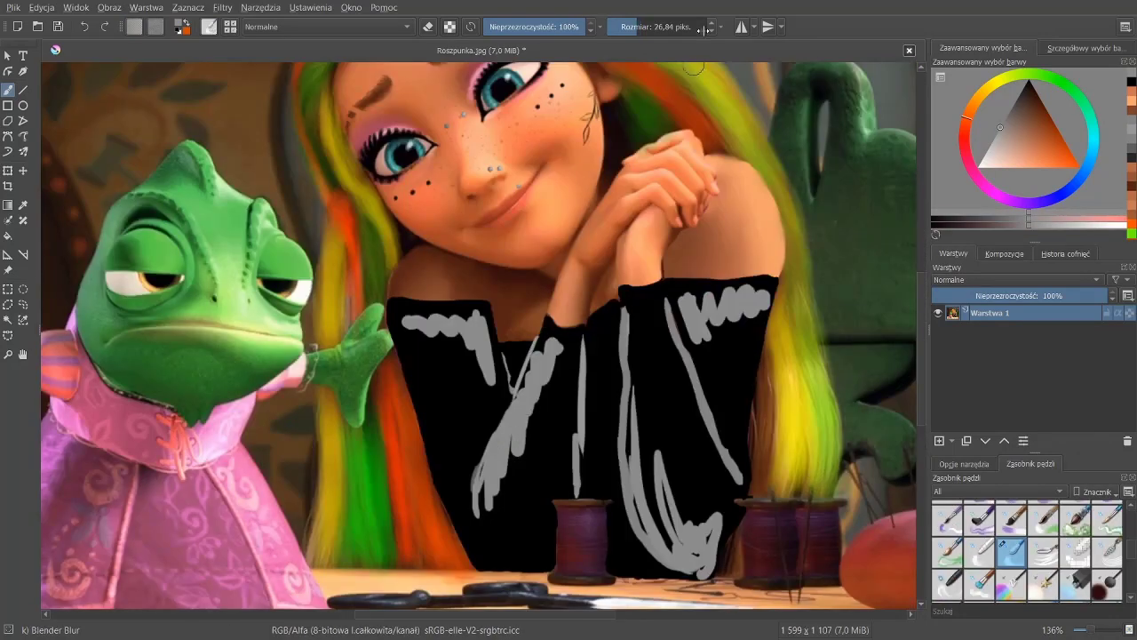
{"action": "mouse_move", "coordinate": [476, 322]}
{"action": "left_mouse_down"}
{"action": "mouse_move", "coordinate": [466, 358]}
{"action": "mouse_move", "coordinate": [445, 325]}
{"action": "mouse_move", "coordinate": [483, 368]}
{"action": "mouse_move", "coordinate": [409, 318]}
{"action": "mouse_move", "coordinate": [453, 384]}
{"action": "mouse_move", "coordinate": [432, 329]}
{"action": "mouse_move", "coordinate": [466, 306]}
{"action": "mouse_move", "coordinate": [573, 407]}
{"action": "left_mouse_up"}
{"action": "left_click", "coordinate": [1013, 103]}
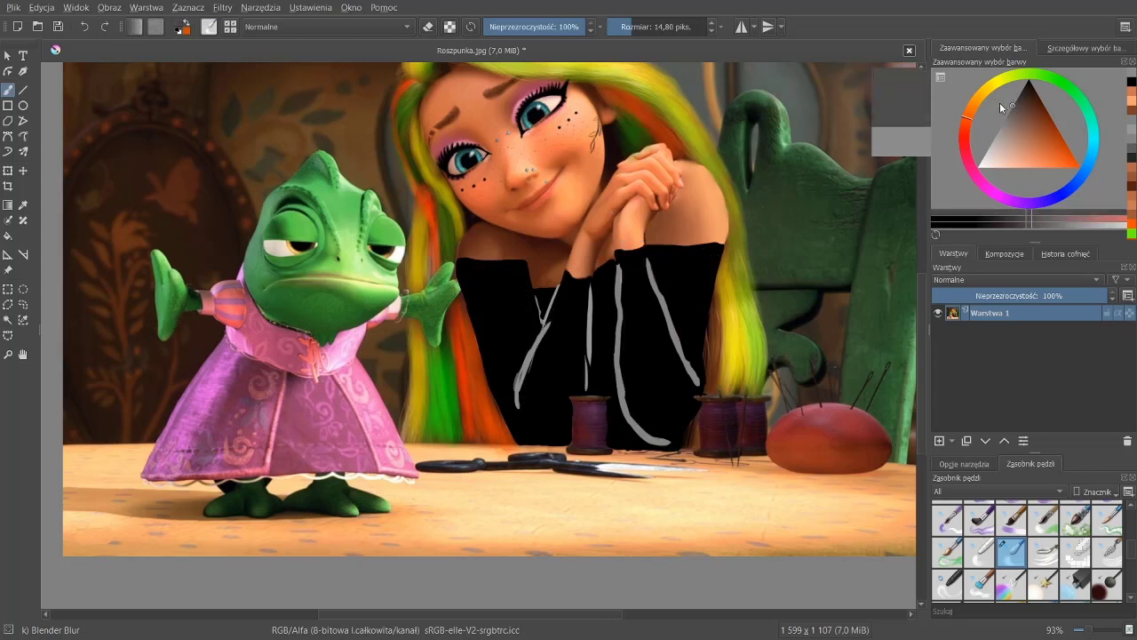
{"action": "scroll", "coordinate": [1026, 550], "scroll_direction": "up", "scroll_amount": 5}
{"action": "left_click", "coordinate": [1011, 545]}
{"action": "mouse_move", "coordinate": [533, 293]}
{"action": "left_mouse_down"}
{"action": "mouse_move", "coordinate": [576, 326]}
{"action": "mouse_move", "coordinate": [587, 389]}
{"action": "left_mouse_up"}
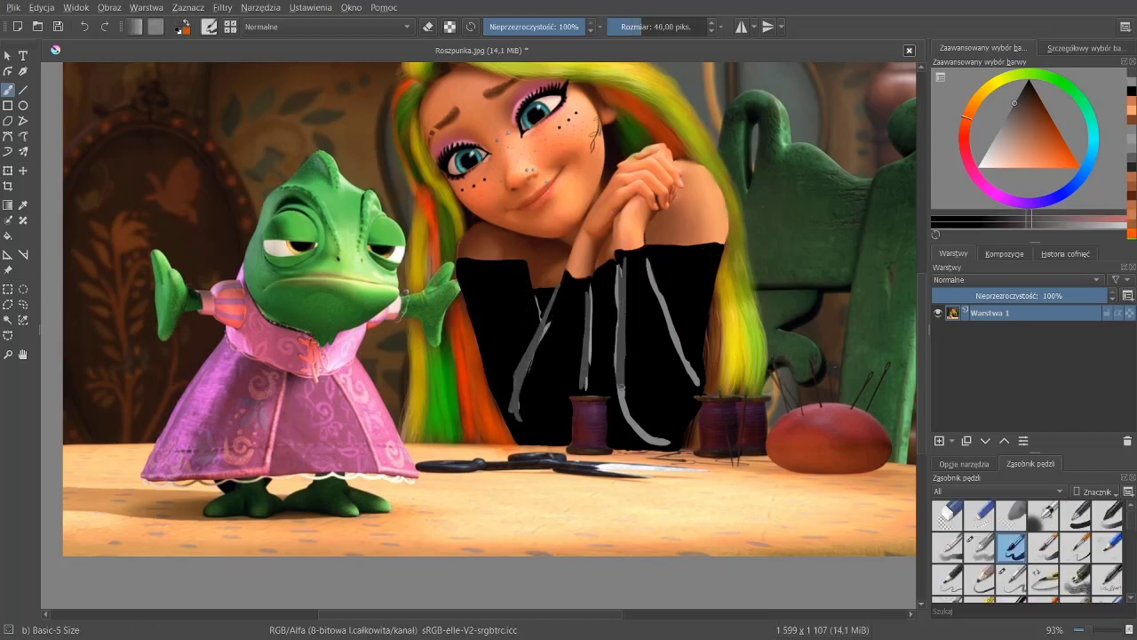
{"action": "mouse_move", "coordinate": [617, 257]}
{"action": "left_mouse_down"}
{"action": "mouse_move", "coordinate": [662, 440]}
{"action": "mouse_move", "coordinate": [700, 391]}
{"action": "left_mouse_up"}
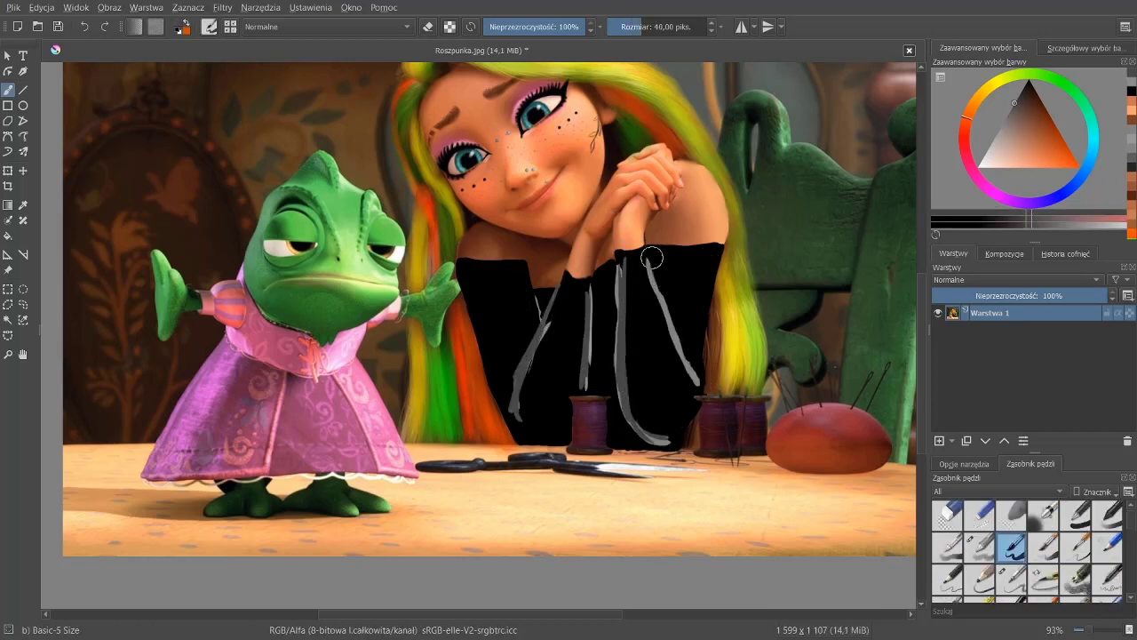
Step: Blend the remaining left, middle and right grey lines into the sleeve with Blender Blur
{"action": "scroll", "coordinate": [1026, 551], "scroll_direction": "down", "scroll_amount": 5}
{"action": "left_click", "coordinate": [1011, 517]}
{"action": "left_click_drag", "start_coordinate": [569, 298], "coordinate": [519, 418]}
{"action": "left_click_drag", "start_coordinate": [582, 329], "coordinate": [554, 332]}
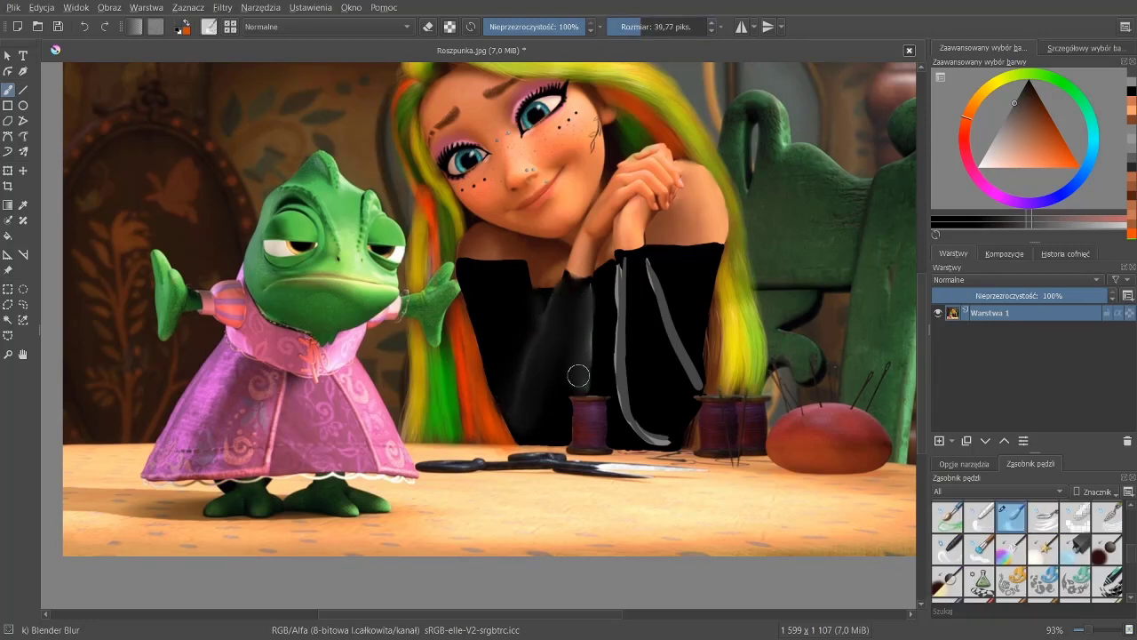
{"action": "mouse_move", "coordinate": [631, 276]}
{"action": "left_mouse_down"}
{"action": "mouse_move", "coordinate": [625, 335]}
{"action": "mouse_move", "coordinate": [664, 440]}
{"action": "left_mouse_up"}
{"action": "left_click_drag", "start_coordinate": [649, 342], "coordinate": [678, 419]}
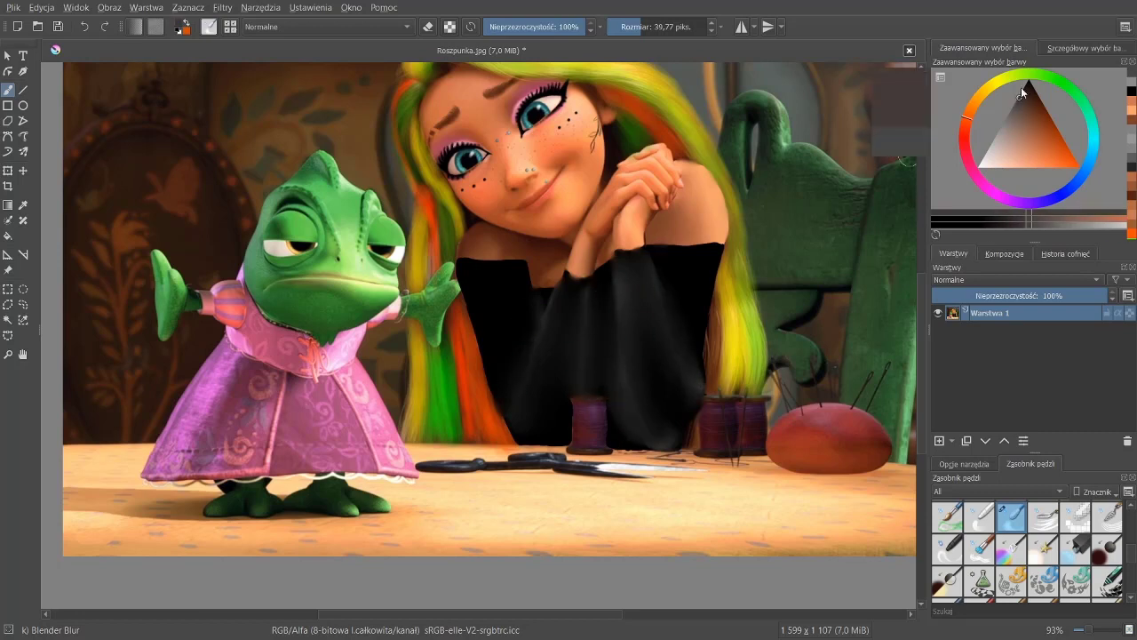
Step: Brush soft black over the top's lower edge and sleeve with Basic-4 Flow Opacity at 40%
{"action": "left_click", "coordinate": [1024, 84]}
{"action": "key", "text": "slash"}
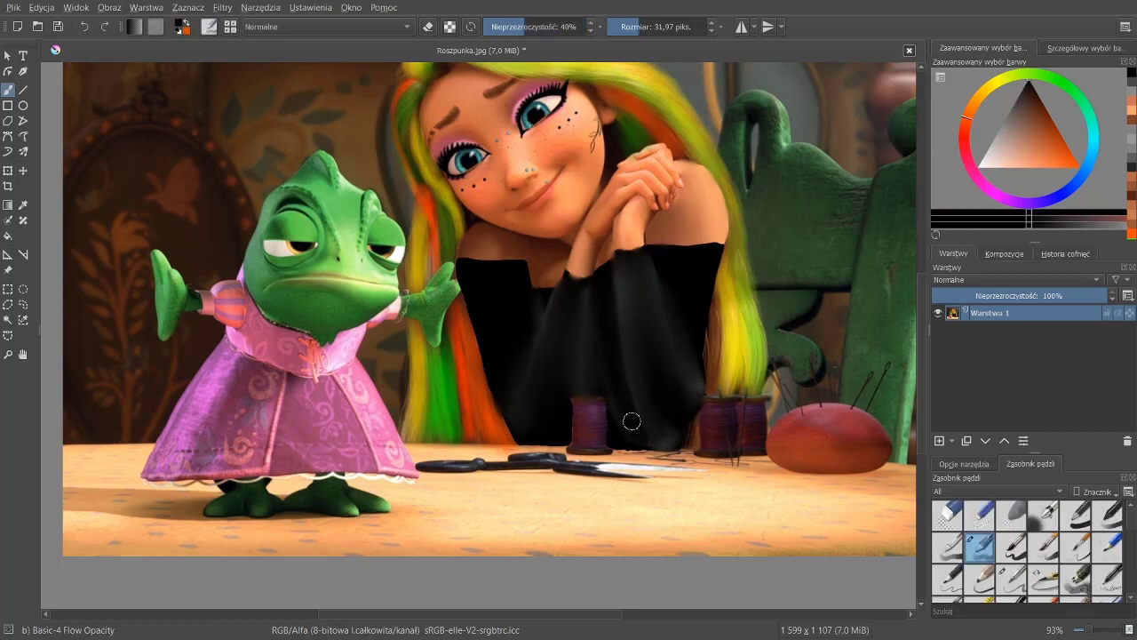
{"action": "left_click_drag", "start_coordinate": [631, 420], "coordinate": [626, 442]}
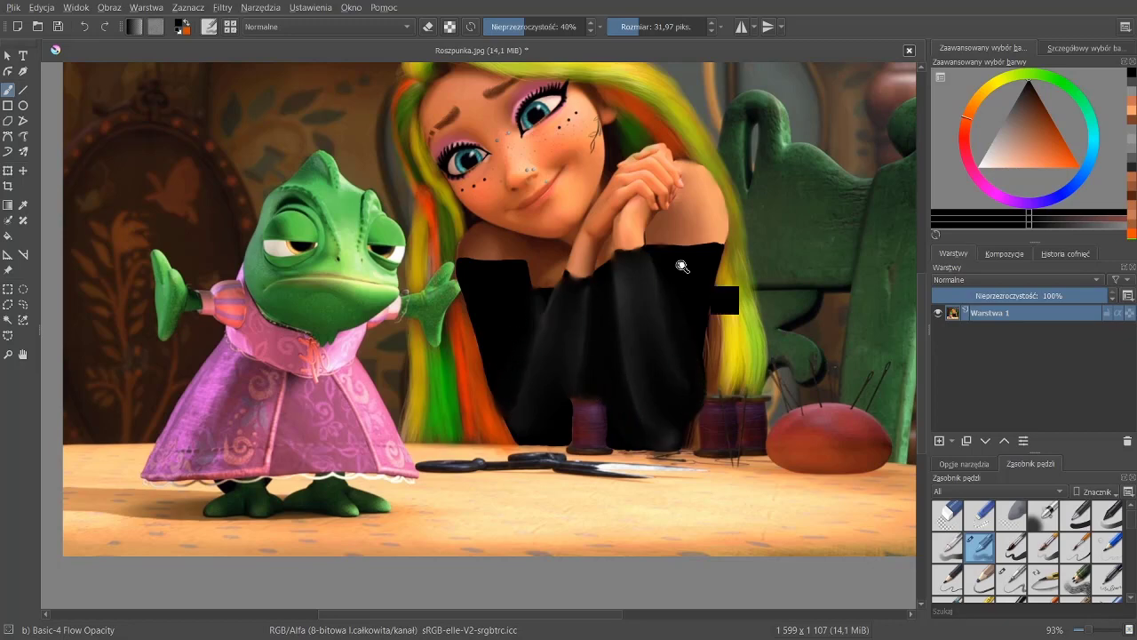
{"action": "key", "text": "bracketleft"}
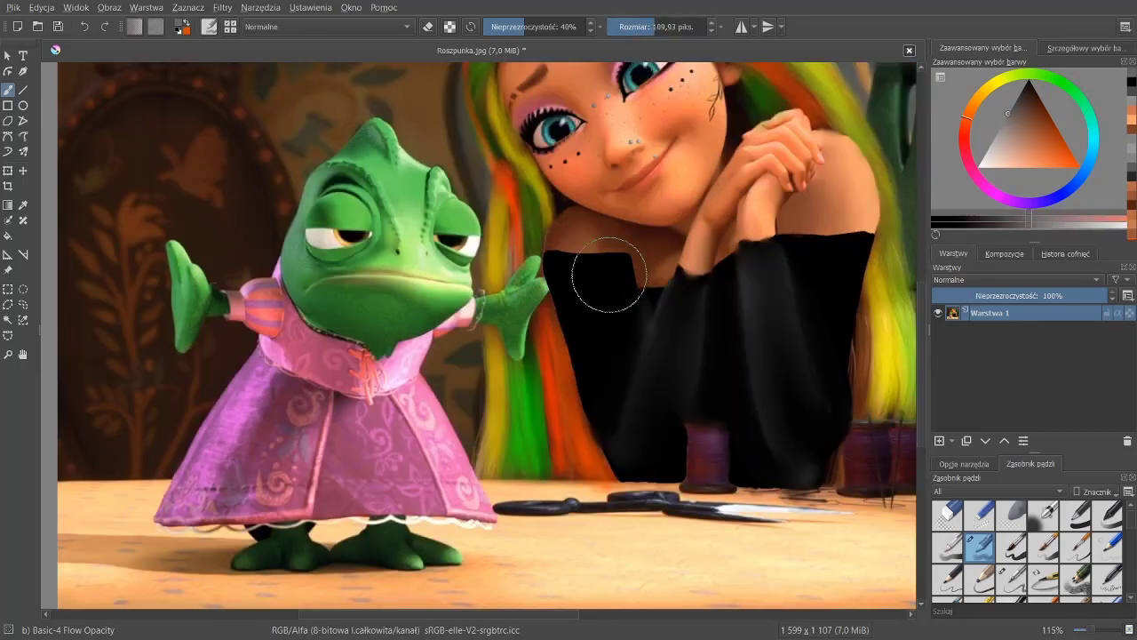
{"action": "key", "text": "bracketleft"}
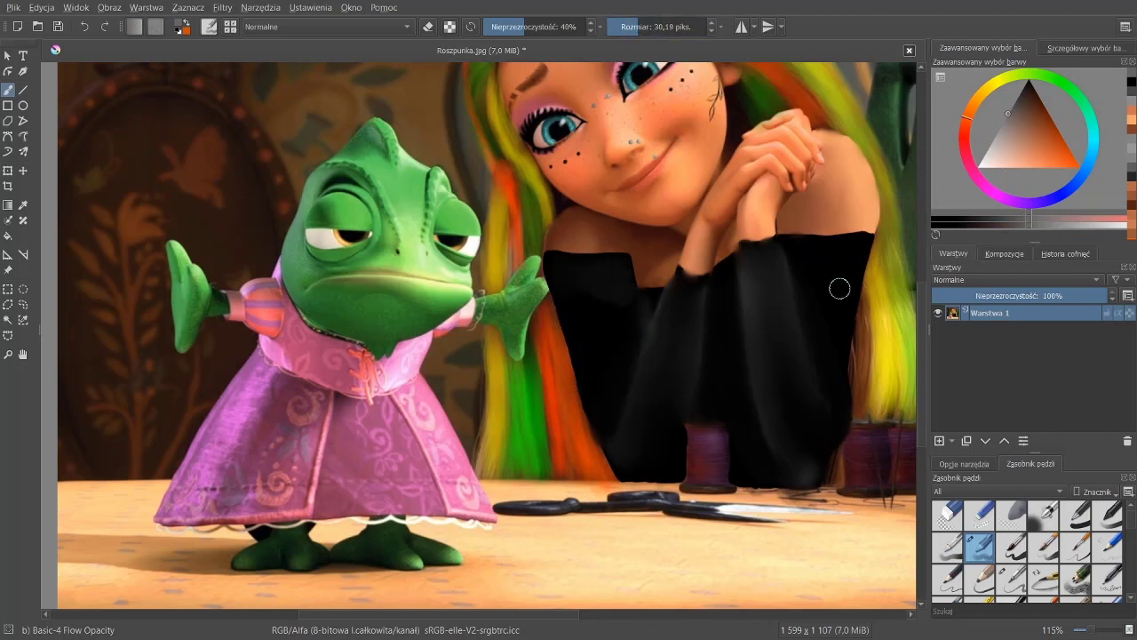
{"action": "scroll", "coordinate": [1013, 551], "scroll_direction": "down", "scroll_amount": 3}
{"action": "left_click", "coordinate": [1014, 582]}
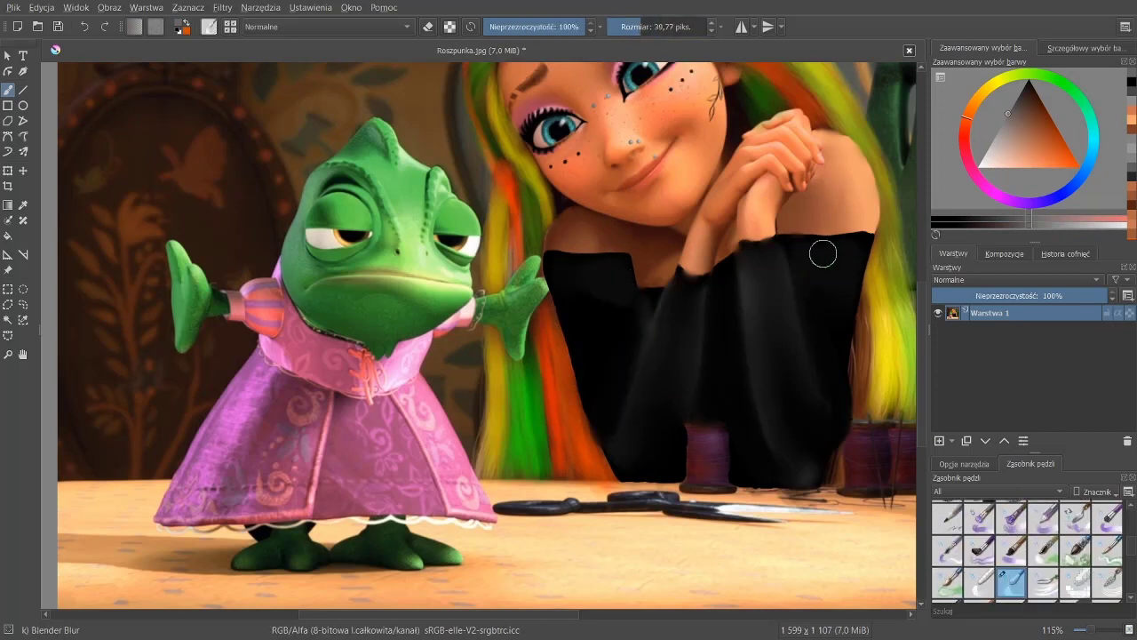
{"action": "scroll", "coordinate": [1022, 546], "scroll_direction": "up", "scroll_amount": 5}
{"action": "left_click", "coordinate": [979, 546]}
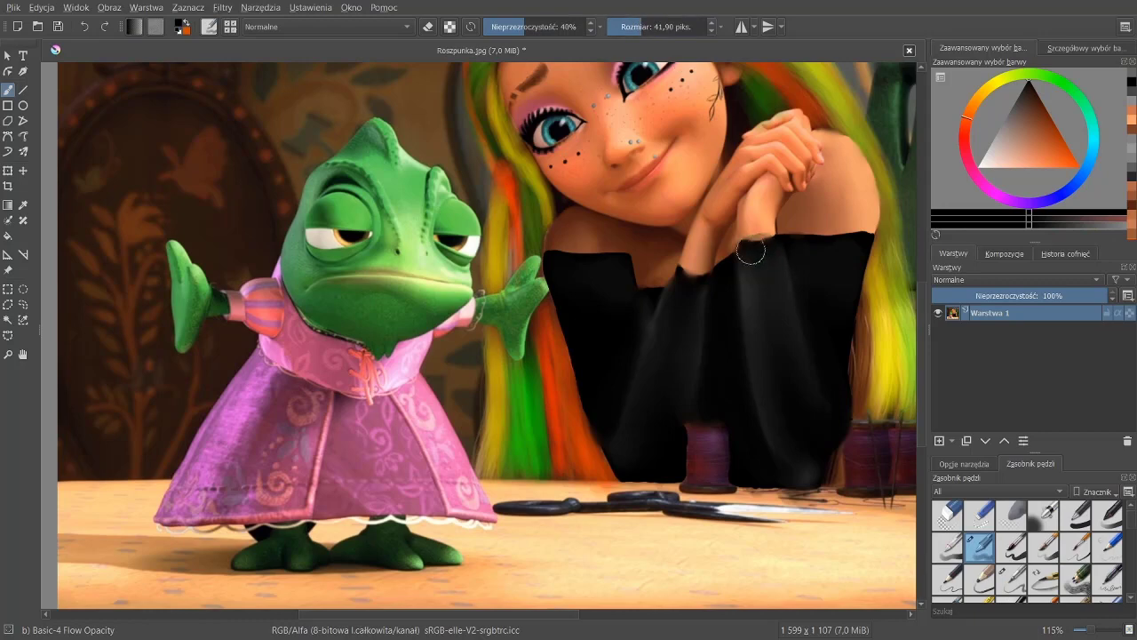
{"action": "left_click_drag", "start_coordinate": [682, 273], "coordinate": [686, 272]}
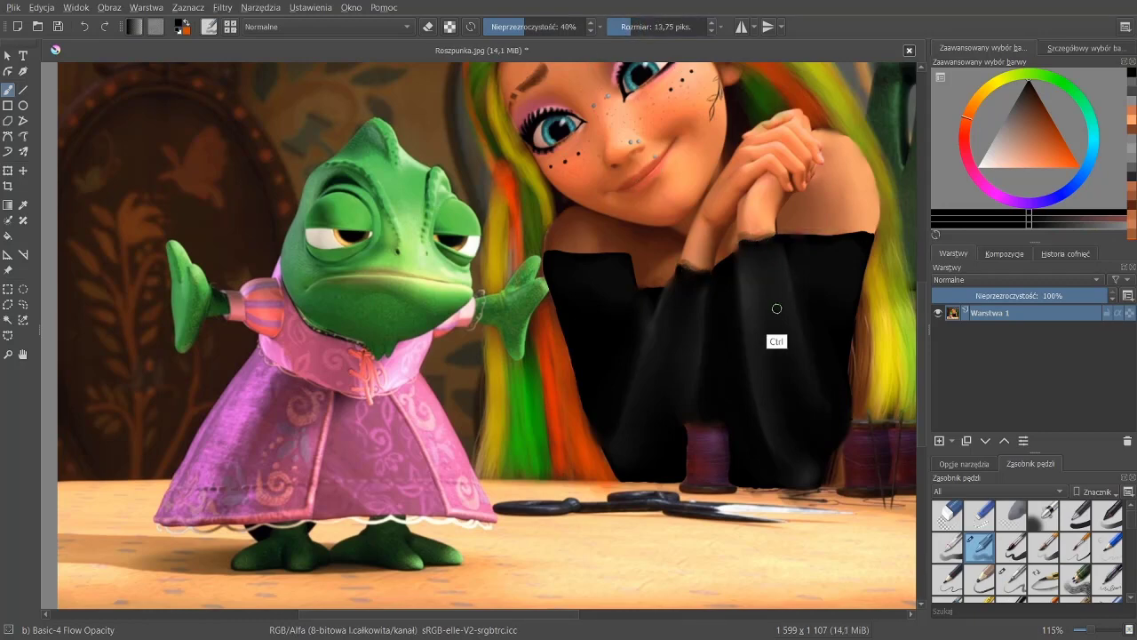
{"action": "scroll", "coordinate": [774, 307], "scroll_direction": "down", "scroll_amount": 5}
{"action": "scroll", "coordinate": [596, 294], "scroll_direction": "up", "scroll_amount": 6}
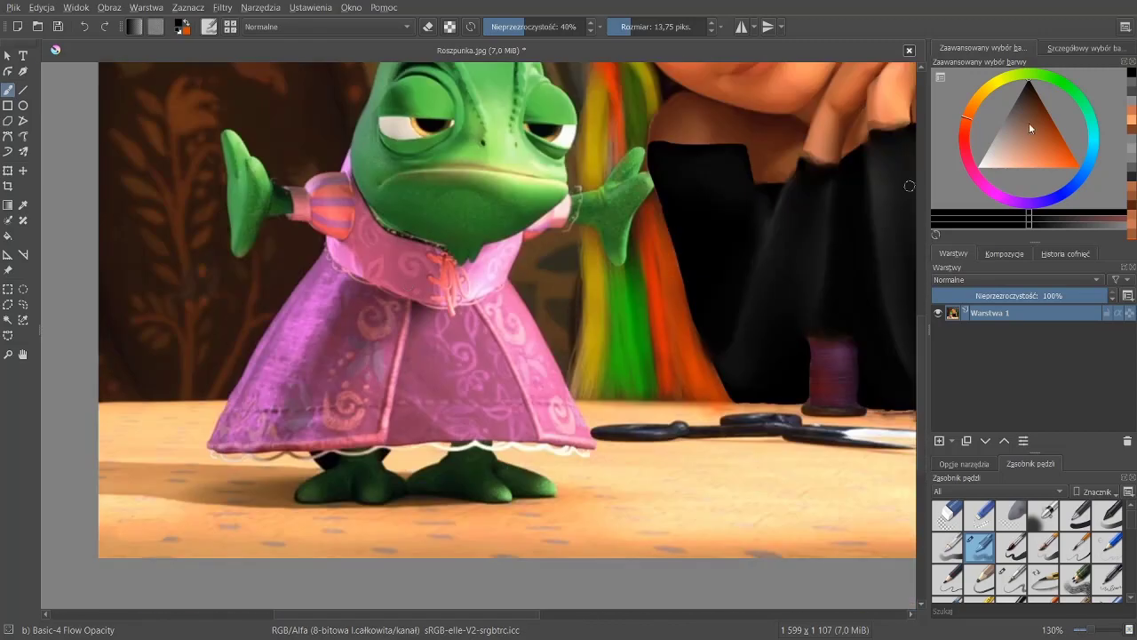
Step: Paint Pascal's skirt and dress front in a dark purple from the colour triangle
{"action": "left_click", "coordinate": [983, 186]}
{"action": "mouse_move", "coordinate": [231, 427]}
{"action": "left_mouse_down"}
{"action": "mouse_move", "coordinate": [328, 267]}
{"action": "mouse_move", "coordinate": [227, 426]}
{"action": "mouse_move", "coordinate": [355, 284]}
{"action": "mouse_move", "coordinate": [227, 436]}
{"action": "mouse_move", "coordinate": [269, 440]}
{"action": "mouse_move", "coordinate": [329, 391]}
{"action": "mouse_move", "coordinate": [391, 293]}
{"action": "mouse_move", "coordinate": [302, 427]}
{"action": "mouse_move", "coordinate": [351, 416]}
{"action": "mouse_move", "coordinate": [240, 406]}
{"action": "mouse_move", "coordinate": [365, 368]}
{"action": "mouse_move", "coordinate": [249, 380]}
{"action": "mouse_move", "coordinate": [337, 257]}
{"action": "mouse_move", "coordinate": [497, 302]}
{"action": "mouse_move", "coordinate": [310, 299]}
{"action": "mouse_move", "coordinate": [231, 444]}
{"action": "mouse_move", "coordinate": [433, 429]}
{"action": "mouse_move", "coordinate": [475, 334]}
{"action": "mouse_move", "coordinate": [406, 381]}
{"action": "mouse_move", "coordinate": [399, 333]}
{"action": "mouse_move", "coordinate": [457, 358]}
{"action": "mouse_move", "coordinate": [432, 325]}
{"action": "mouse_move", "coordinate": [533, 435]}
{"action": "mouse_move", "coordinate": [605, 448]}
{"action": "mouse_move", "coordinate": [551, 461]}
{"action": "mouse_move", "coordinate": [533, 302]}
{"action": "mouse_move", "coordinate": [546, 368]}
{"action": "mouse_move", "coordinate": [495, 350]}
{"action": "mouse_move", "coordinate": [484, 392]}
{"action": "left_mouse_up"}
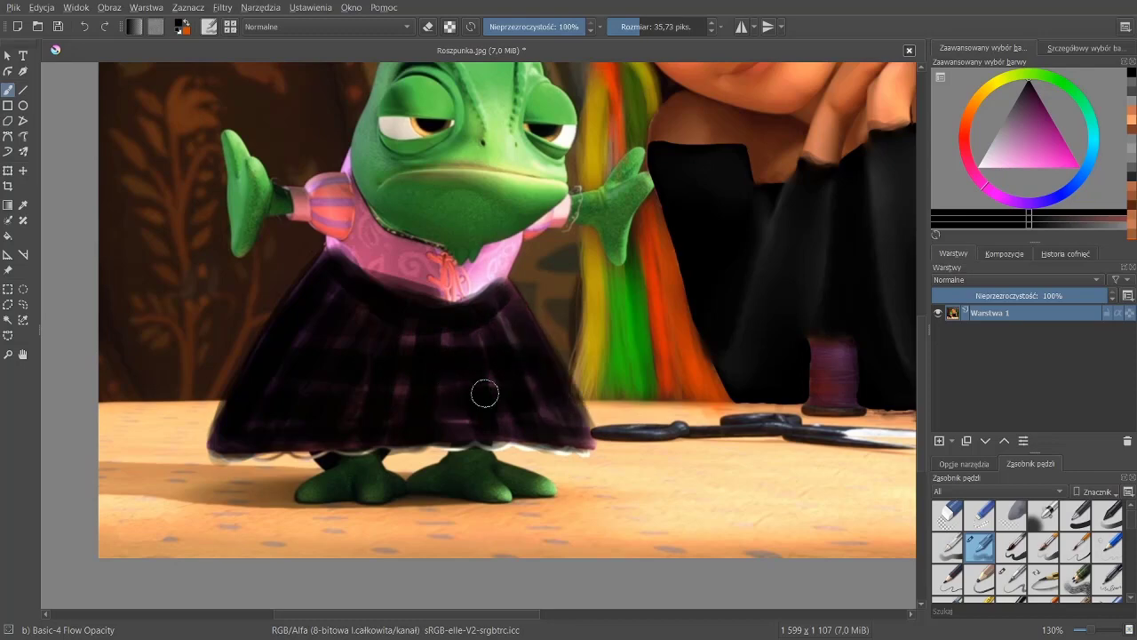
{"action": "mouse_move", "coordinate": [337, 232]}
{"action": "left_mouse_down"}
{"action": "mouse_move", "coordinate": [431, 286]}
{"action": "mouse_move", "coordinate": [355, 222]}
{"action": "mouse_move", "coordinate": [469, 260]}
{"action": "mouse_move", "coordinate": [460, 237]}
{"action": "mouse_move", "coordinate": [419, 226]}
{"action": "left_mouse_up"}
{"action": "scroll", "coordinate": [469, 260], "scroll_direction": "down", "scroll_amount": 5}
{"action": "scroll", "coordinate": [456, 241], "scroll_direction": "up", "scroll_amount": 7}
Step: With a smaller brush, paint the sleeves, shoulders and collar dark purple
{"action": "key", "text": "bracketleft"}
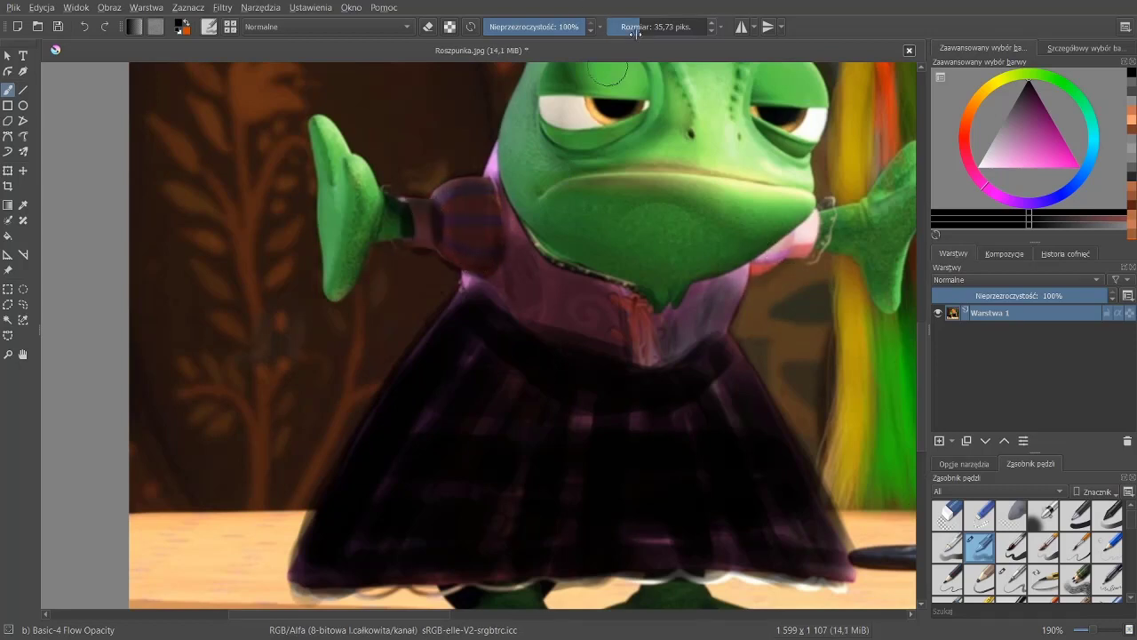
{"action": "mouse_move", "coordinate": [764, 253]}
{"action": "left_mouse_down"}
{"action": "mouse_move", "coordinate": [798, 240]}
{"action": "mouse_move", "coordinate": [764, 258]}
{"action": "left_mouse_up"}
{"action": "left_click_drag", "start_coordinate": [805, 222], "coordinate": [738, 276]}
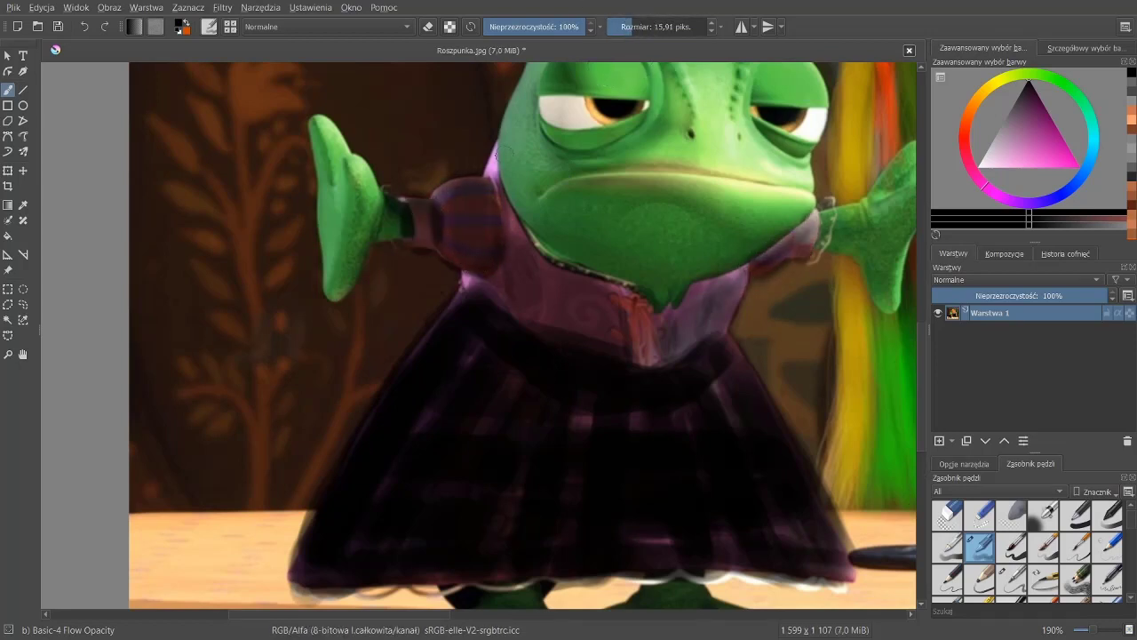
{"action": "key", "text": "bracketleft"}
{"action": "key", "text": "bracketleft"}
{"action": "key", "text": "bracketleft"}
{"action": "mouse_move", "coordinate": [493, 151]}
{"action": "left_mouse_down"}
{"action": "mouse_move", "coordinate": [495, 242]}
{"action": "mouse_move", "coordinate": [471, 298]}
{"action": "left_mouse_up"}
{"action": "left_click_drag", "start_coordinate": [631, 285], "coordinate": [633, 364]}
Step: Dab pink dots along Pascal's dress collar with the Basic-5 Size brush
{"action": "scroll", "coordinate": [581, 261], "scroll_direction": "down", "scroll_amount": 5}
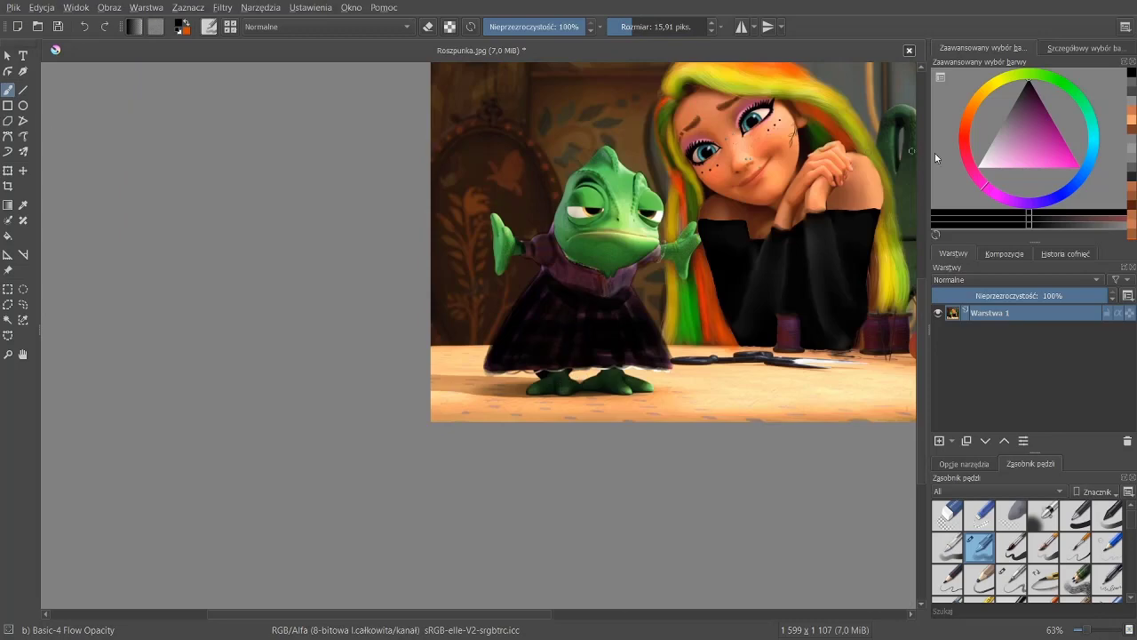
{"action": "left_click", "coordinate": [1033, 191]}
{"action": "left_click", "coordinate": [1012, 546]}
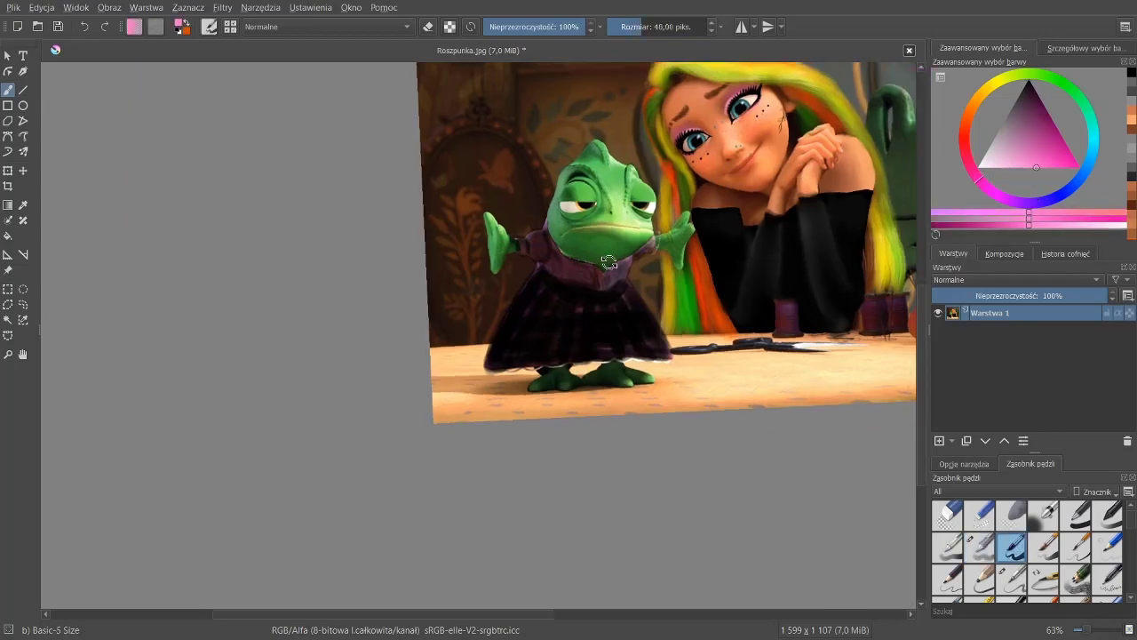
{"action": "key", "text": "5"}
{"action": "scroll", "coordinate": [642, 226], "scroll_direction": "up", "scroll_amount": 4}
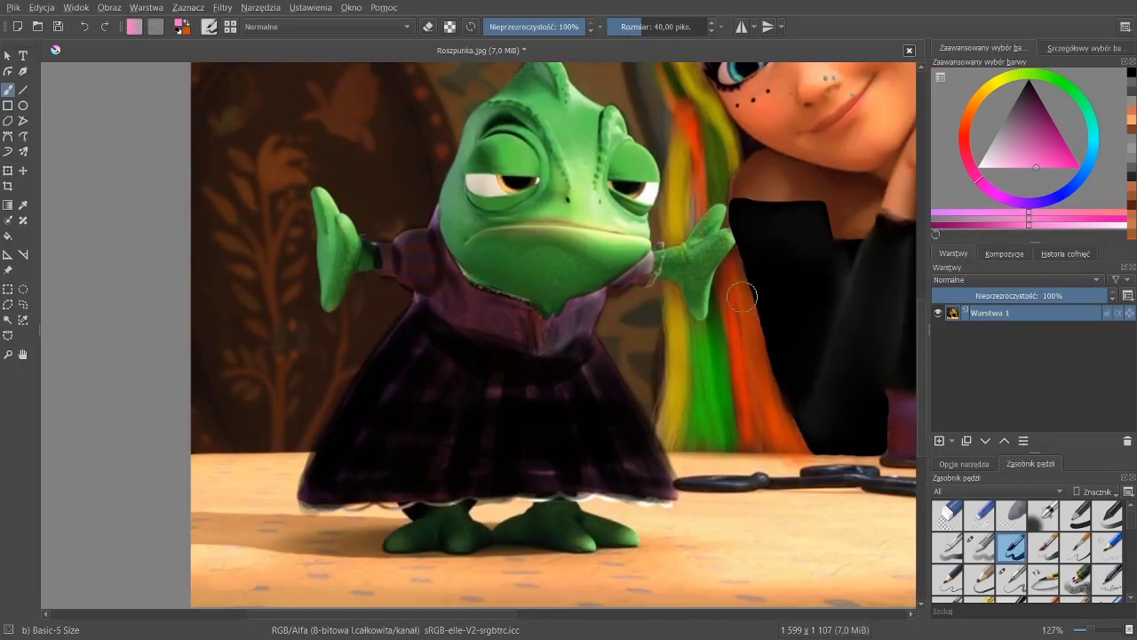
{"action": "left_click", "coordinate": [463, 305]}
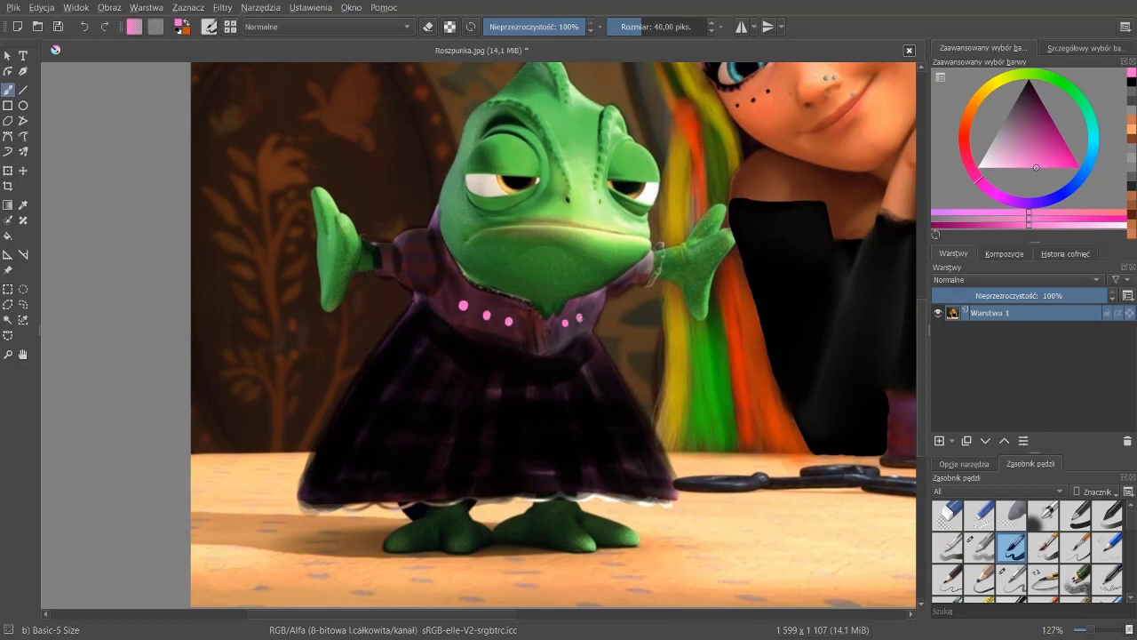
{"action": "scroll", "coordinate": [531, 311], "scroll_direction": "down", "scroll_amount": 5}
{"action": "scroll", "coordinate": [751, 406], "scroll_direction": "up", "scroll_amount": 5}
Step: Draw a long pink pleat line down the skirt with Pencil-4 Soft, undoing a misplaced stroke
{"action": "key", "text": "slash"}
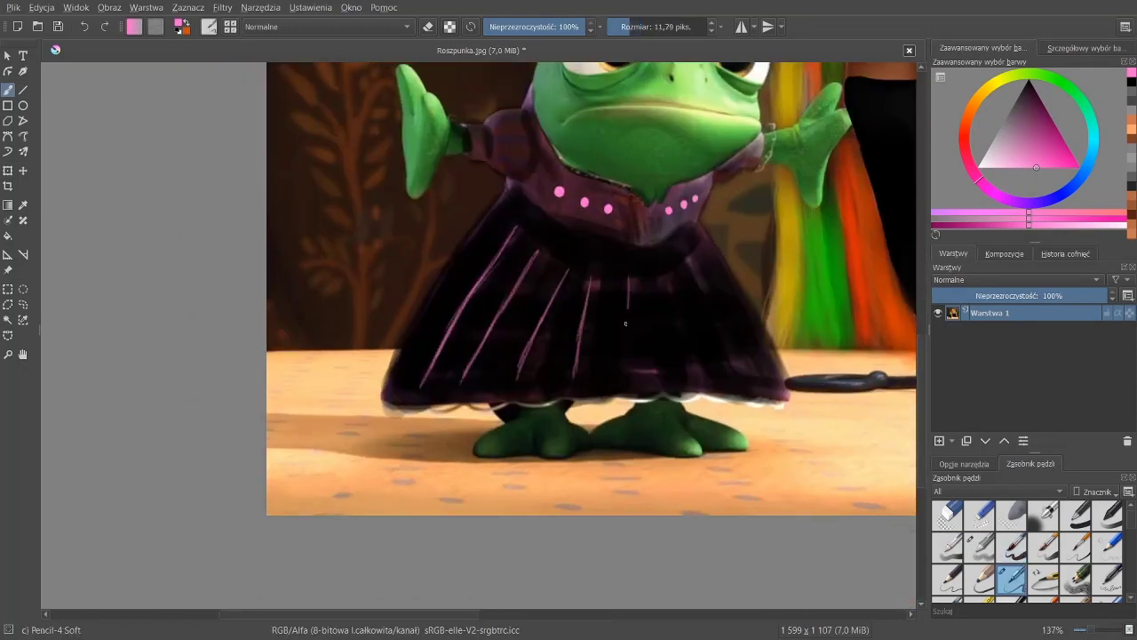
{"action": "key", "text": "ctrl+z"}
{"action": "left_click_drag", "start_coordinate": [638, 277], "coordinate": [655, 360]}
{"action": "scroll", "coordinate": [712, 269], "scroll_direction": "down", "scroll_amount": 5}
{"action": "scroll", "coordinate": [731, 381], "scroll_direction": "down", "scroll_amount": 1}
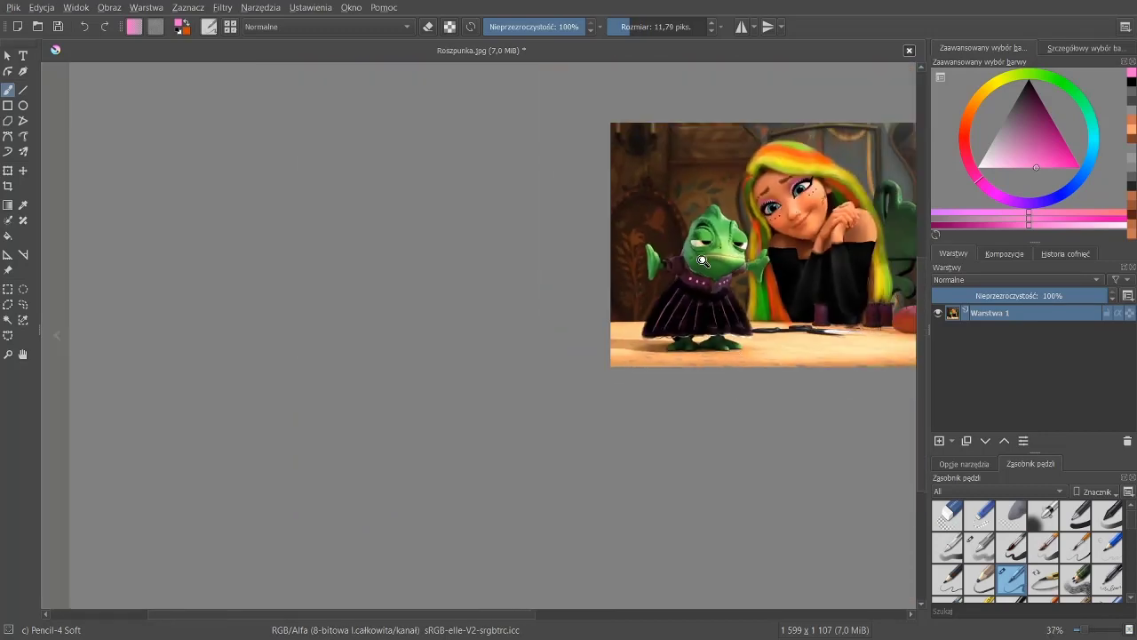
{"action": "scroll", "coordinate": [800, 160], "scroll_direction": "up", "scroll_amount": 5}
{"action": "scroll", "coordinate": [800, 160], "scroll_direction": "up", "scroll_amount": 3}
{"action": "left_click", "coordinate": [632, 27]}
Step: Brush pink eyeshadow over Pascal's eyelids, redoing a rough first stroke, and draw dark lashes
{"action": "mouse_move", "coordinate": [698, 281]}
{"action": "left_mouse_down"}
{"action": "mouse_move", "coordinate": [711, 276]}
{"action": "mouse_move", "coordinate": [691, 261]}
{"action": "mouse_move", "coordinate": [682, 288]}
{"action": "left_mouse_up"}
{"action": "key", "text": "ctrl+z"}
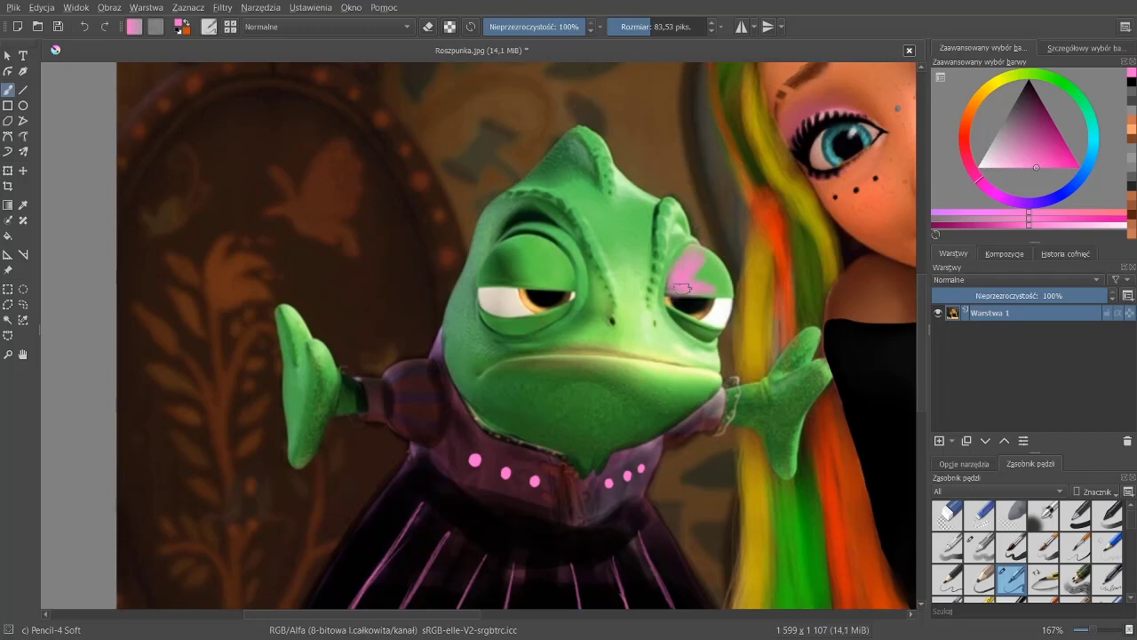
{"action": "key", "text": "plus"}
{"action": "mouse_move", "coordinate": [613, 257]}
{"action": "left_mouse_down"}
{"action": "mouse_move", "coordinate": [684, 248]}
{"action": "mouse_move", "coordinate": [639, 267]}
{"action": "mouse_move", "coordinate": [635, 238]}
{"action": "left_mouse_up"}
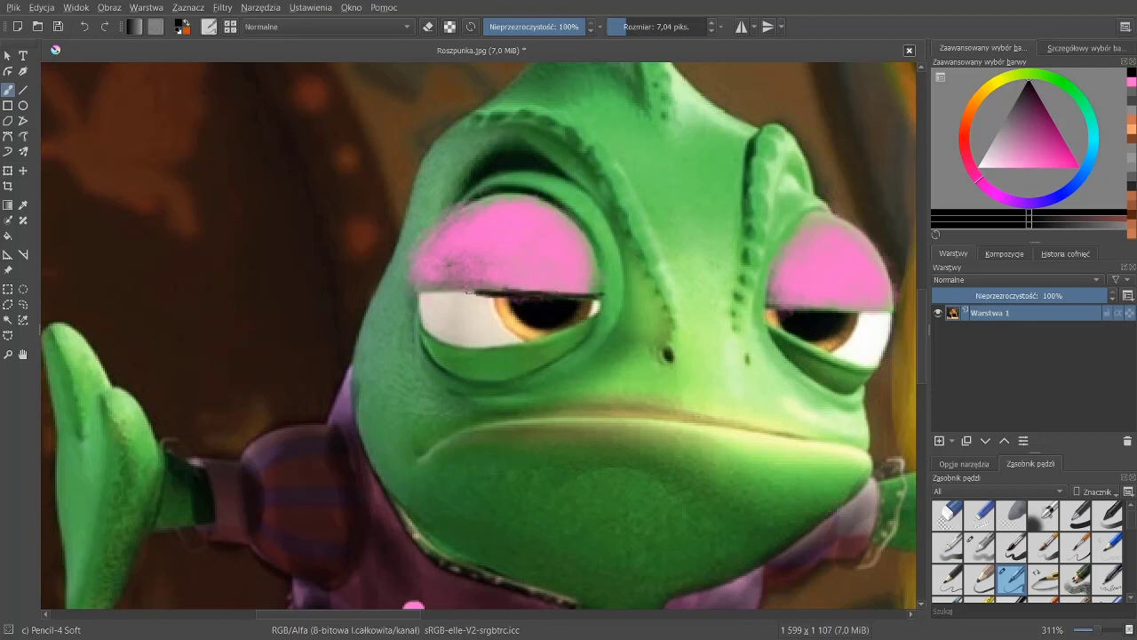
{"action": "left_click_drag", "start_coordinate": [437, 290], "coordinate": [425, 273]}
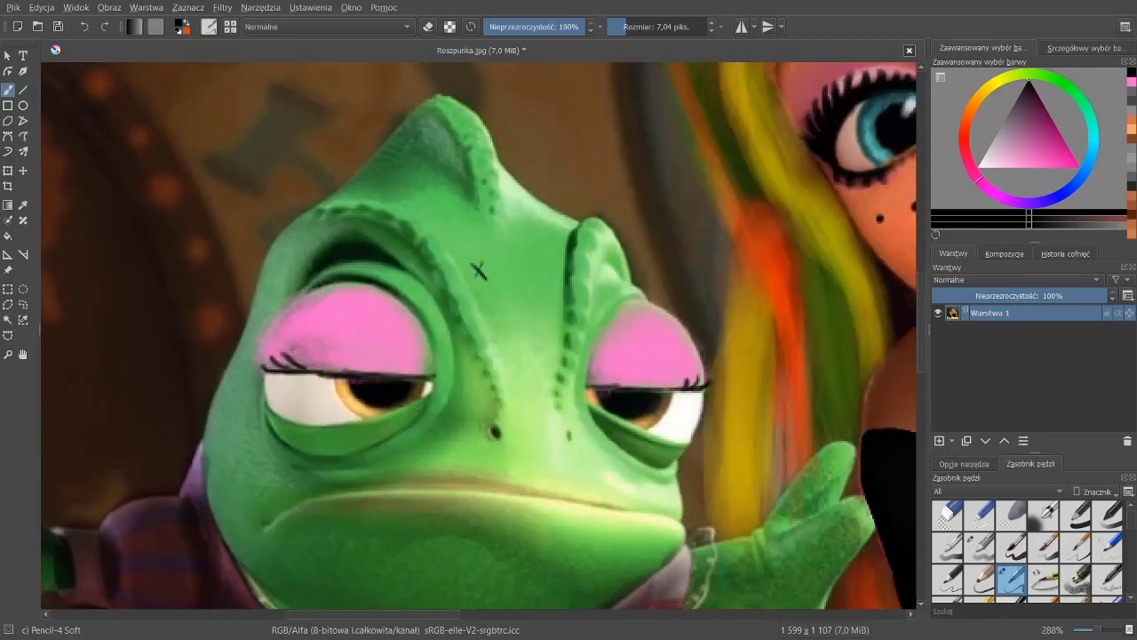
Step: Letter the 'XXX LIL YOUNG' tattoo across Pascal's forehead
{"action": "mouse_move", "coordinate": [489, 261]}
{"action": "left_mouse_down"}
{"action": "mouse_move", "coordinate": [499, 274]}
{"action": "mouse_move", "coordinate": [488, 308]}
{"action": "mouse_move", "coordinate": [531, 337]}
{"action": "left_mouse_up"}
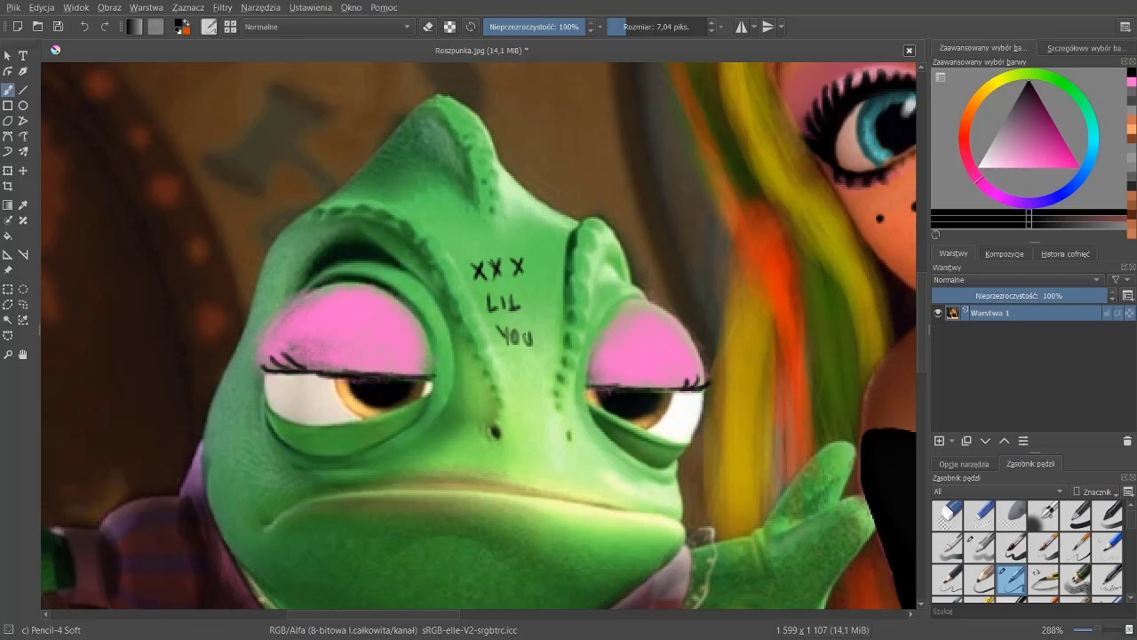
{"action": "scroll", "coordinate": [568, 373], "scroll_direction": "down", "scroll_amount": 5}
{"action": "scroll", "coordinate": [509, 223], "scroll_direction": "up", "scroll_amount": 5}
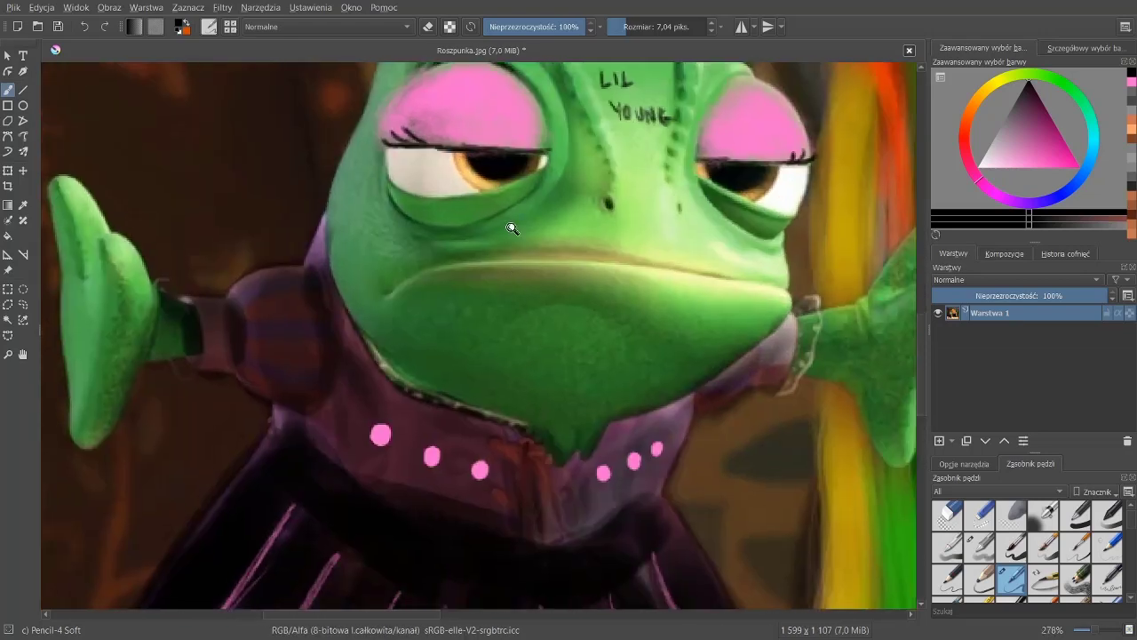
{"action": "scroll", "coordinate": [510, 223], "scroll_direction": "up", "scroll_amount": 2}
Step: Draw two small dark c-shaped marks on Pascal's chin
{"action": "left_click", "coordinate": [1006, 117]}
{"action": "mouse_move", "coordinate": [567, 251]}
{"action": "left_mouse_down"}
{"action": "mouse_move", "coordinate": [565, 272]}
{"action": "mouse_move", "coordinate": [535, 276]}
{"action": "left_mouse_up"}
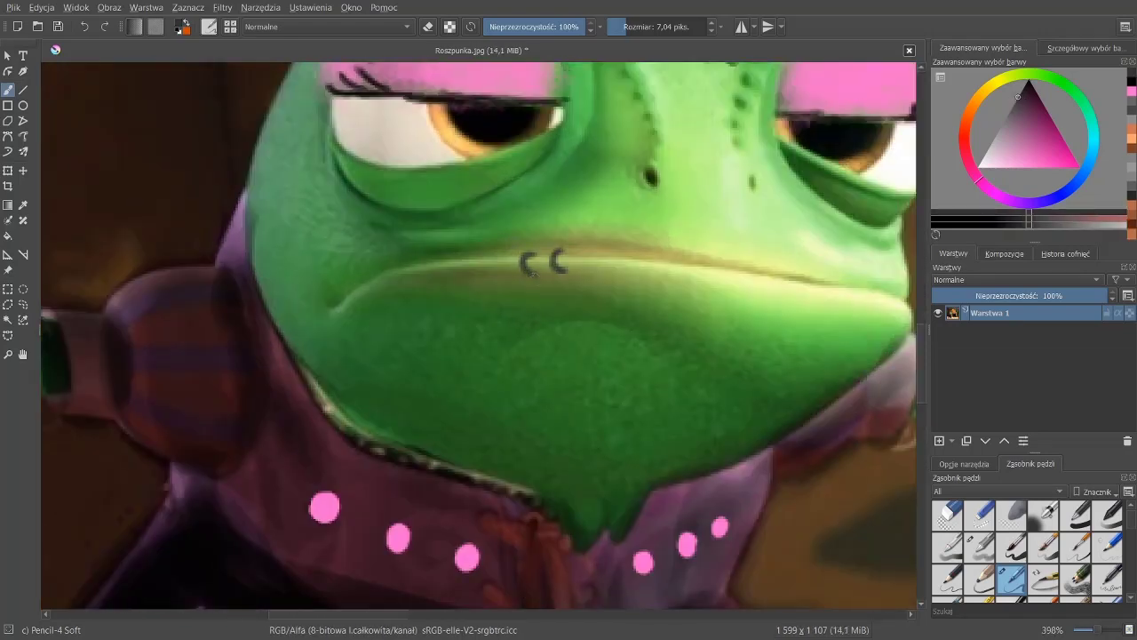
{"action": "scroll", "coordinate": [536, 256], "scroll_direction": "up", "scroll_amount": 3}
{"action": "left_click", "coordinate": [995, 136]}
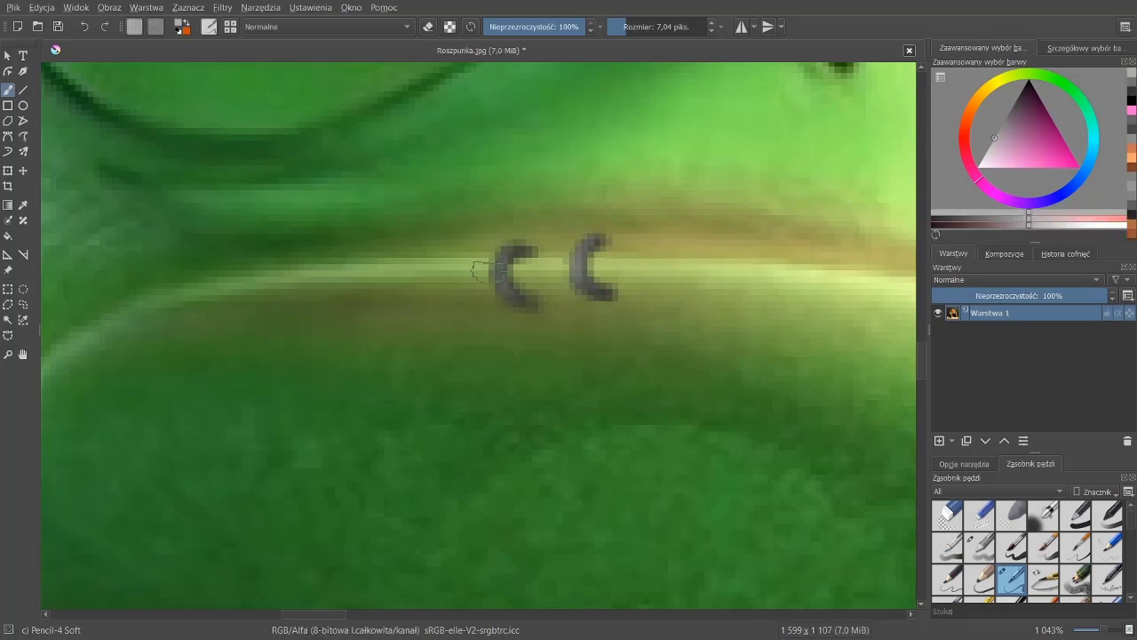
{"action": "scroll", "coordinate": [685, 396], "scroll_direction": "down", "scroll_amount": 7}
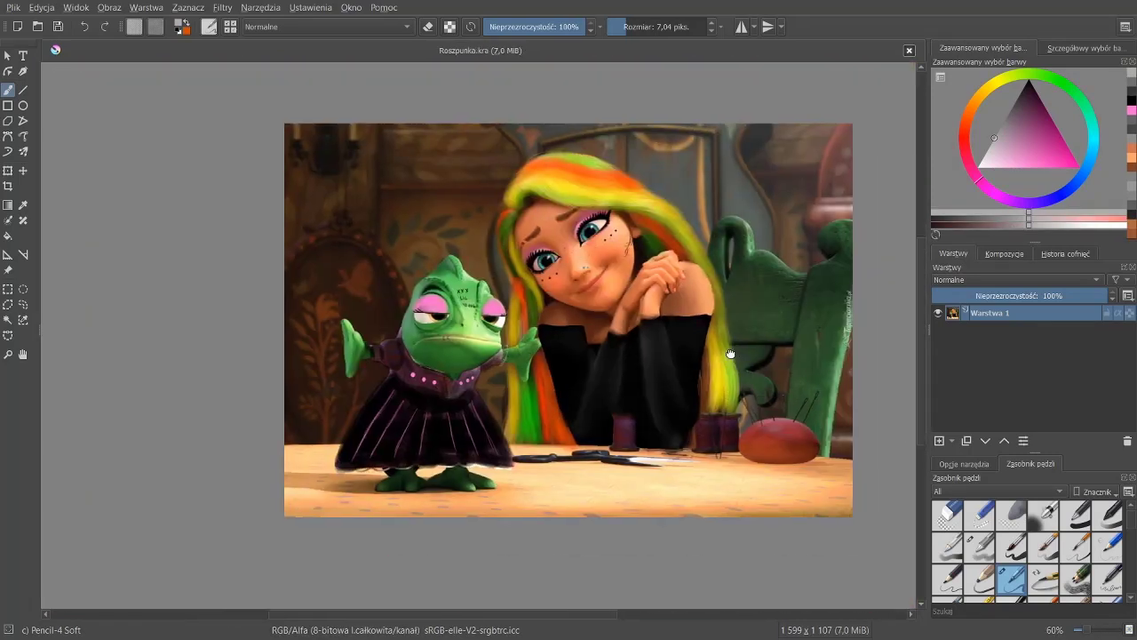
{"action": "mouse_move", "coordinate": [726, 330]}
{"action": "left_mouse_down"}
{"action": "mouse_move", "coordinate": [668, 338]}
{"action": "mouse_move", "coordinate": [698, 344]}
{"action": "mouse_move", "coordinate": [680, 359]}
{"action": "left_mouse_up"}
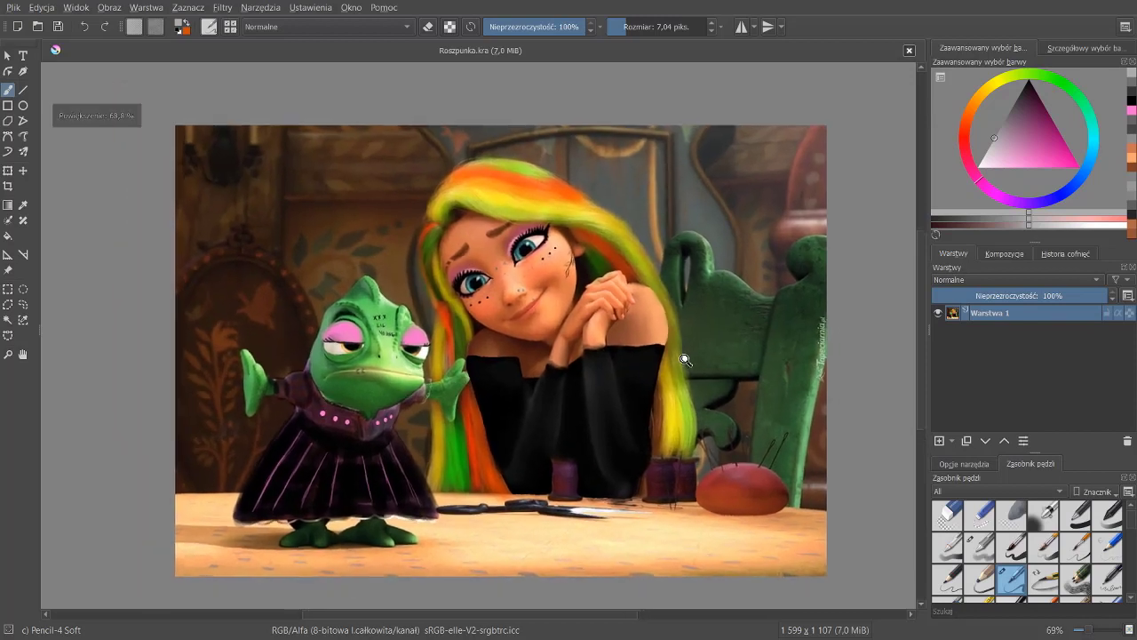